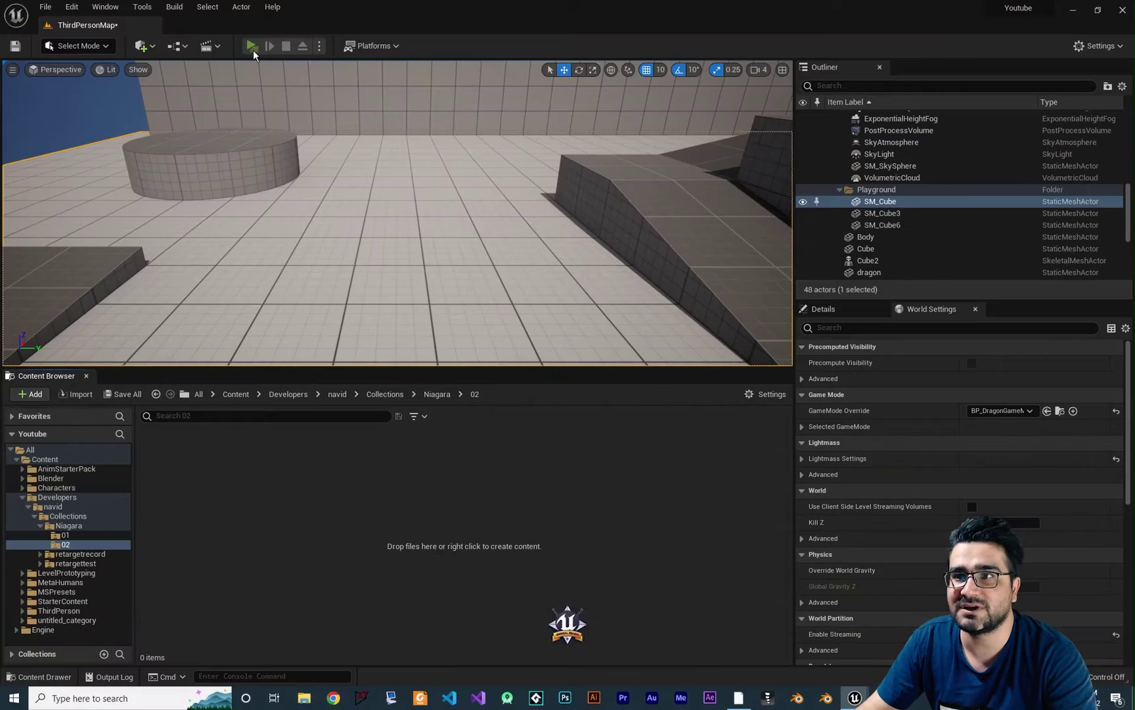
Run the level preview to see how the dragon character looks and moves, and stop it.
{"action": "left_click", "coordinate": [251, 46]}
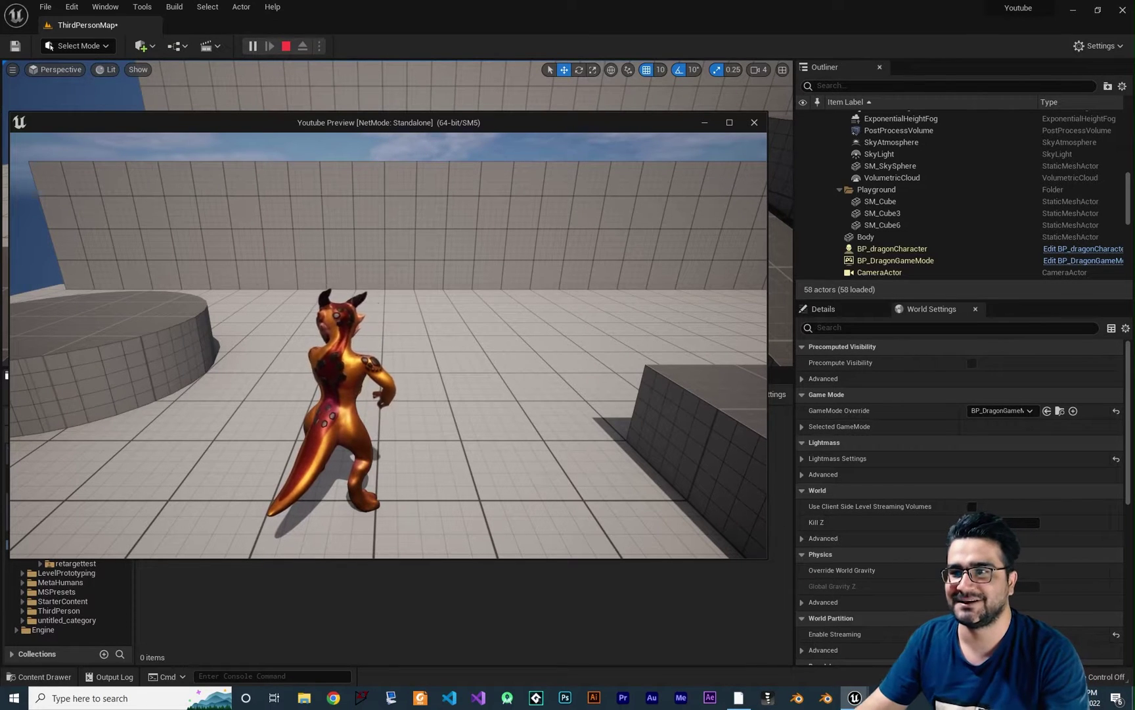
{"action": "key", "text": "Escape"}
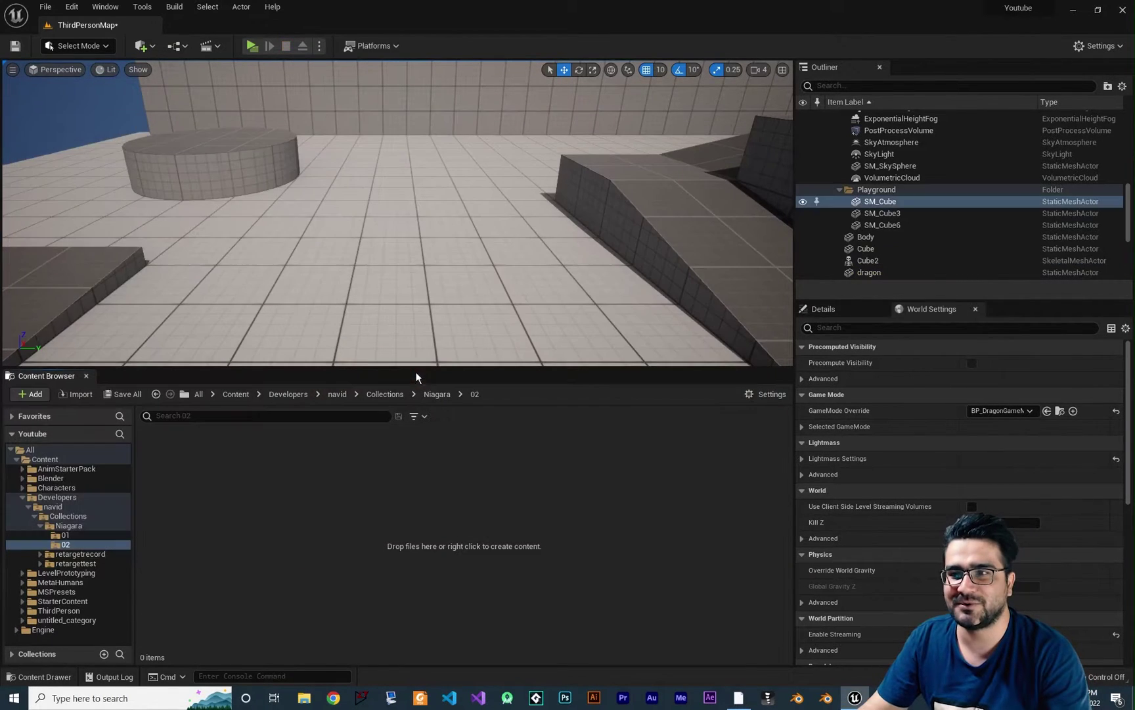
Create an empty Niagara system named NS_dragon in the Niagara folder 02.
{"action": "right_click", "coordinate": [293, 552]}
{"action": "left_click", "coordinate": [358, 300]}
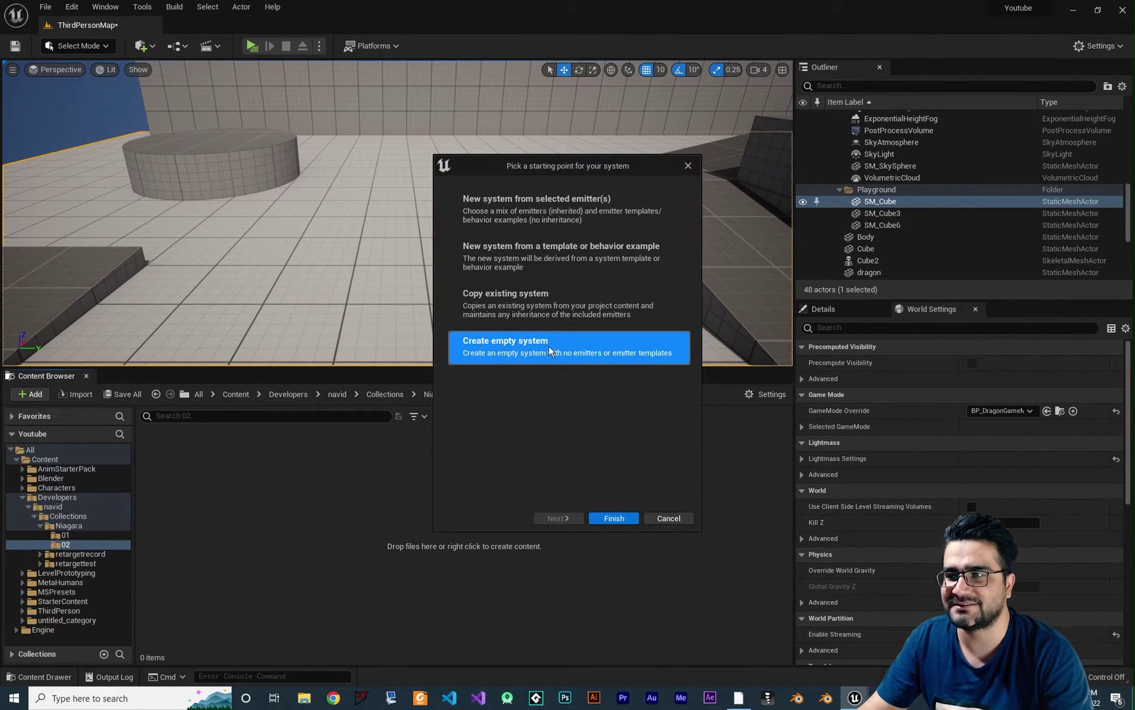
{"action": "left_click", "coordinate": [613, 520]}
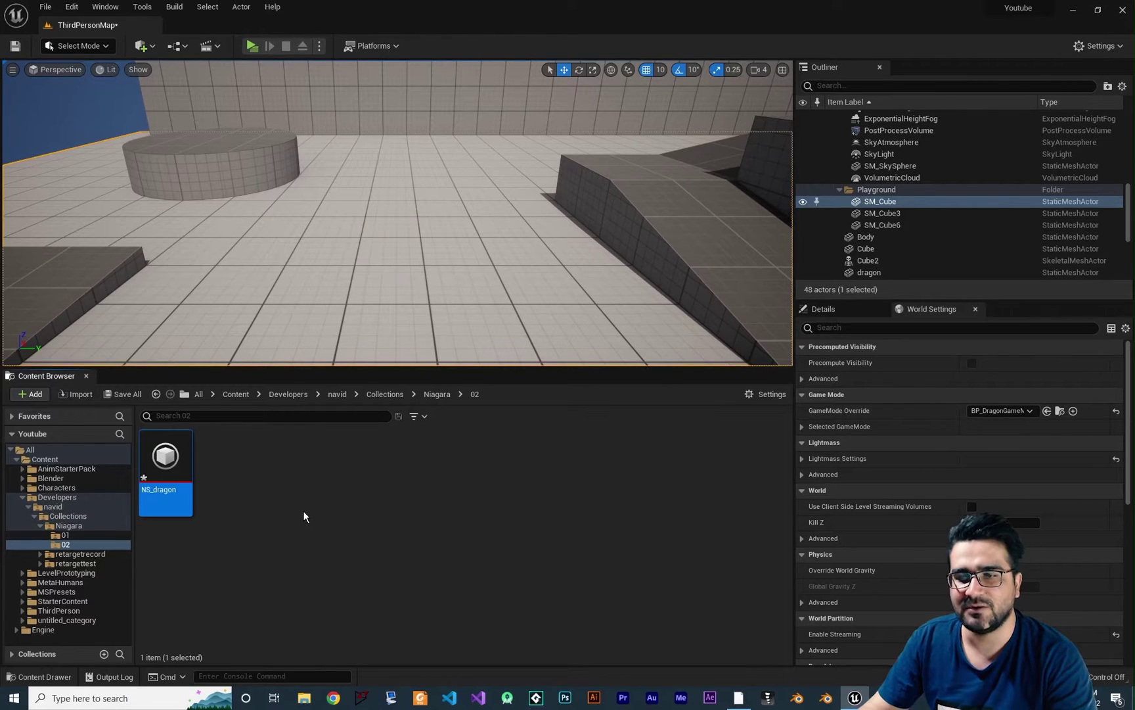
Open the NS_dragon system for editing and close its Parameters panel to enlarge the system overview.
{"action": "double_click", "coordinate": [163, 453]}
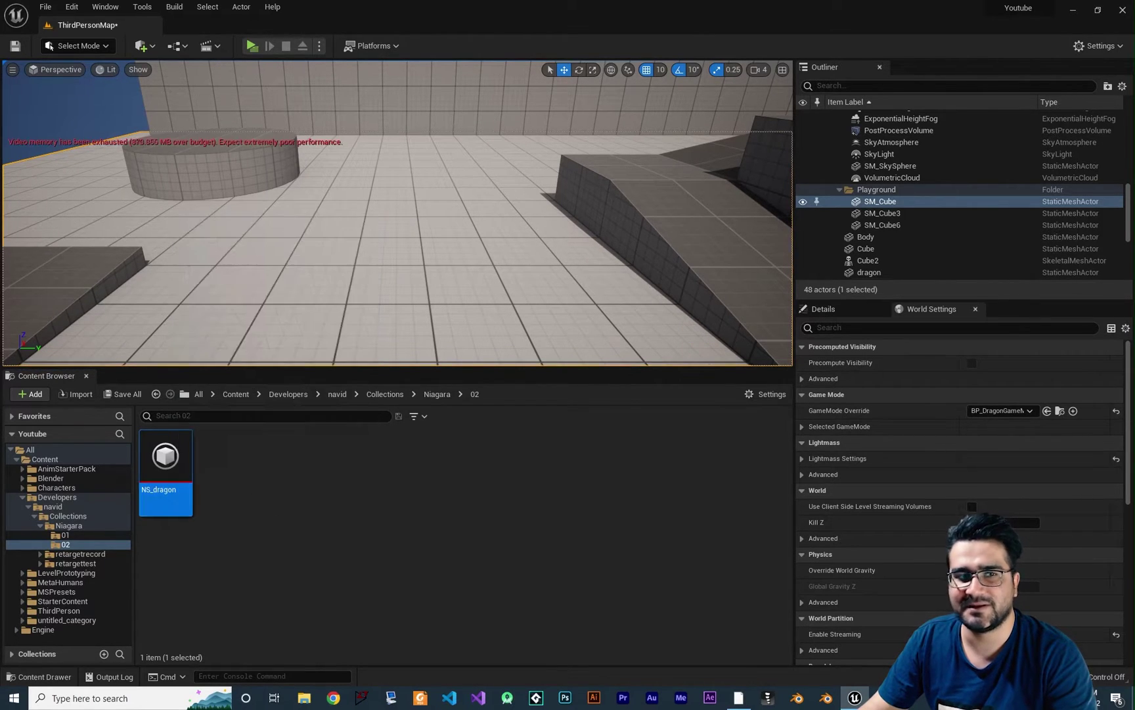
{"action": "left_click", "coordinate": [100, 27]}
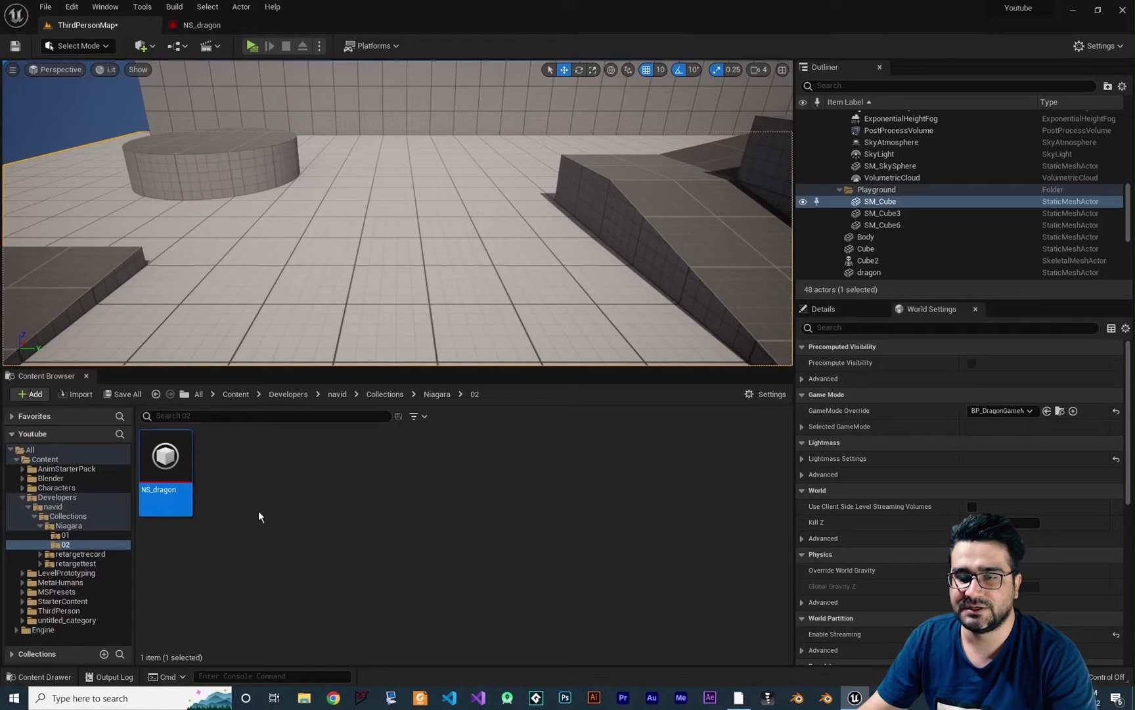
{"action": "double_click", "coordinate": [166, 455]}
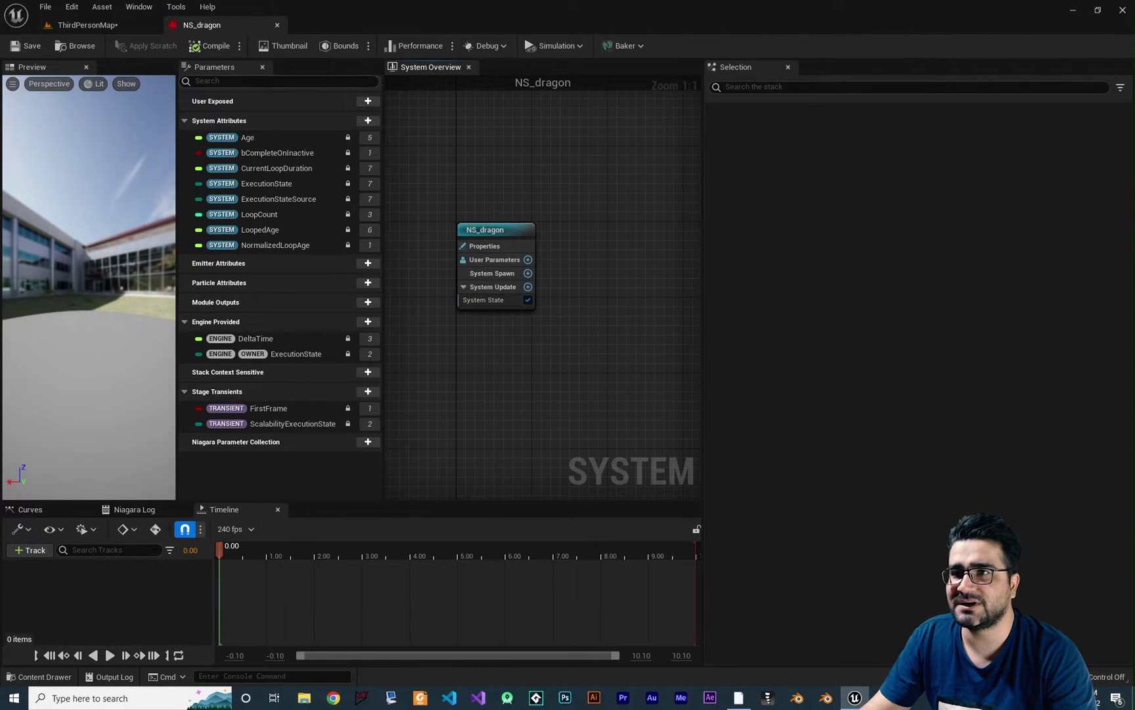
{"action": "left_click", "coordinate": [263, 68]}
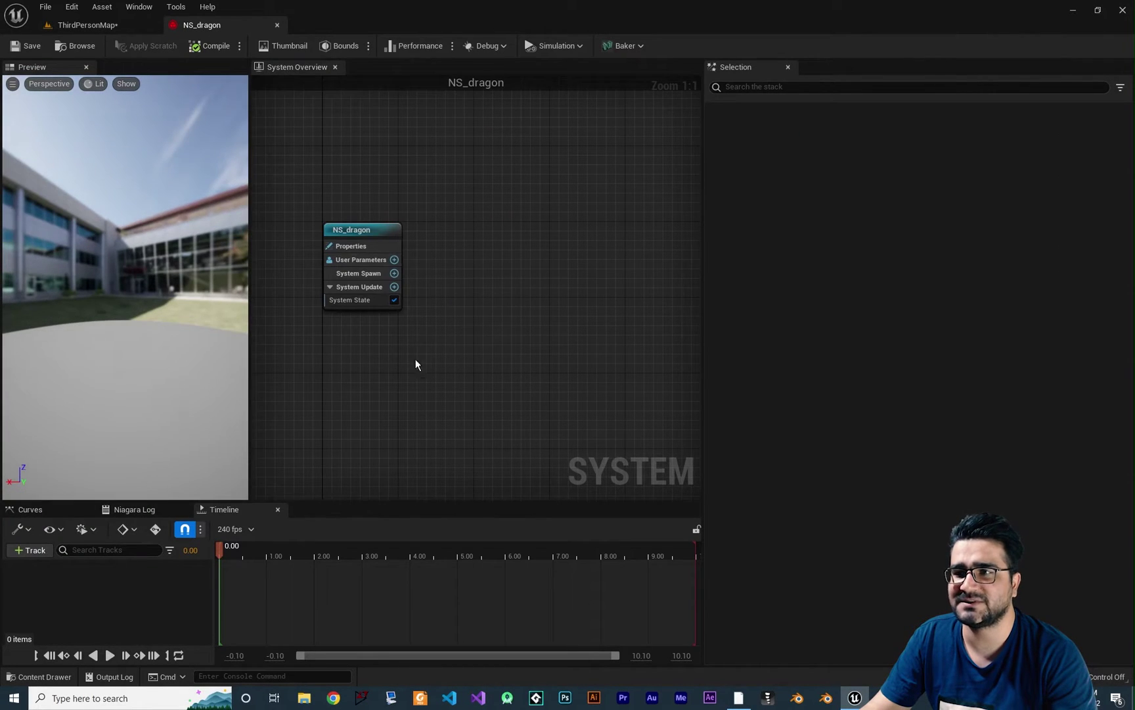
Add an emitter based on the Empty template to the NS_dragon system.
{"action": "right_click", "coordinate": [449, 243]}
{"action": "left_click", "coordinate": [475, 256]}
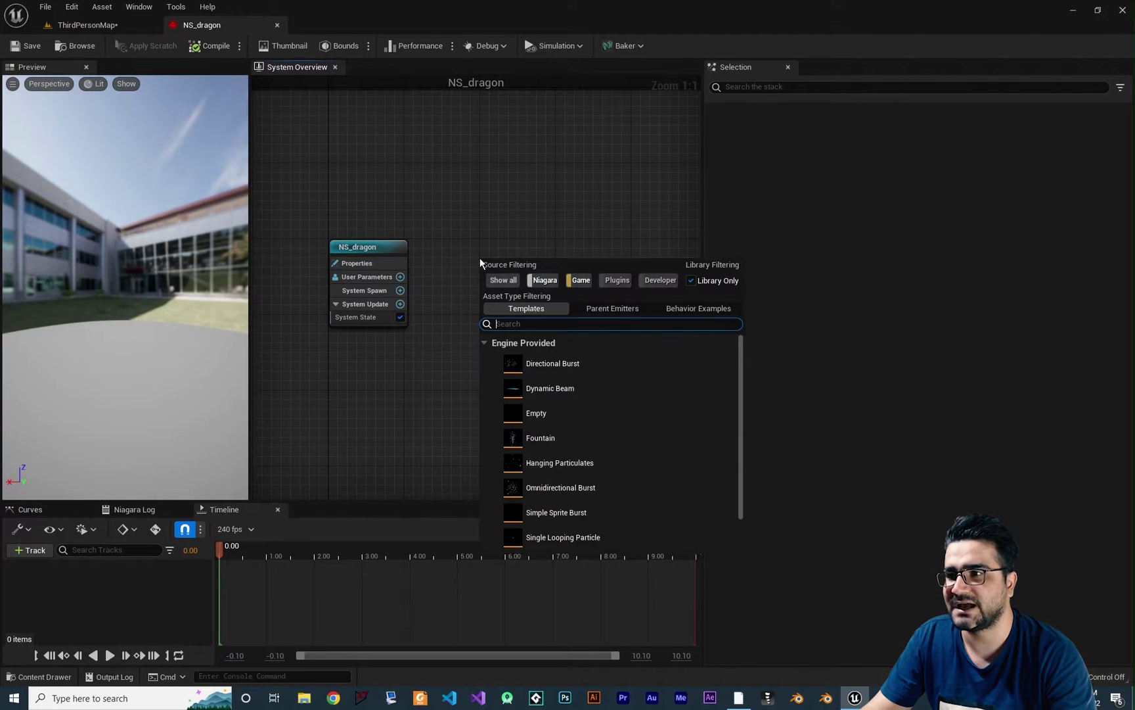
{"action": "double_click", "coordinate": [560, 412]}
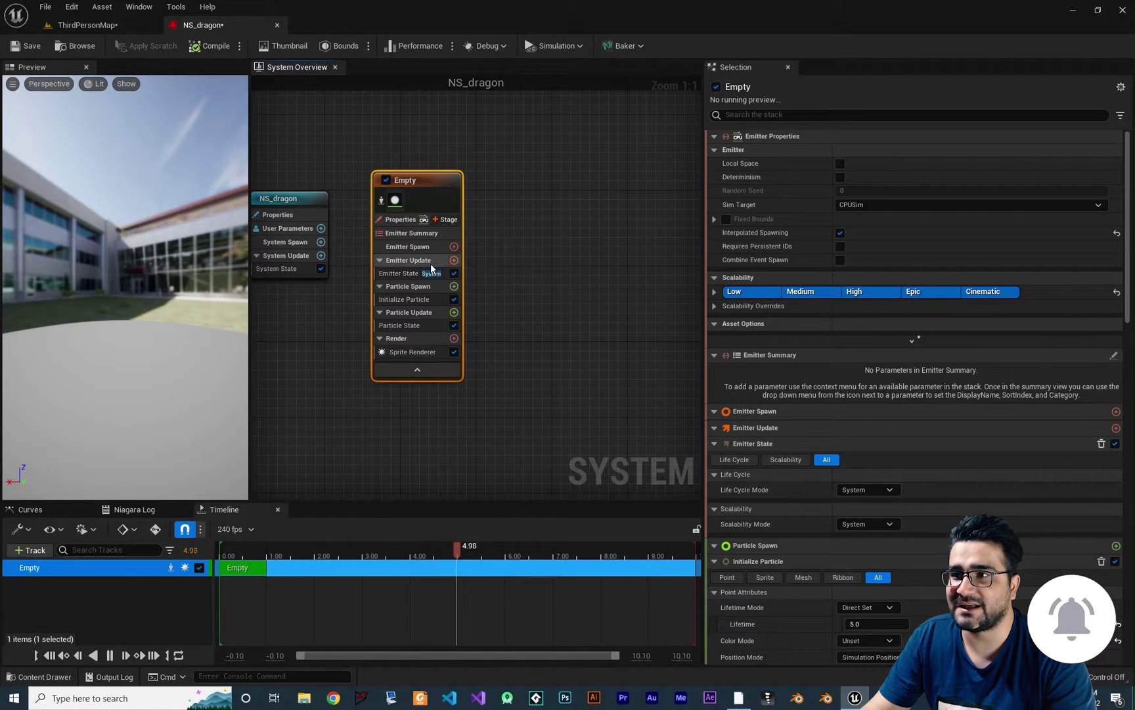
Add a Spawn Rate module to the emitter's Emitter Update stage and set its spawn rate to 10000.
{"action": "left_click", "coordinate": [454, 261]}
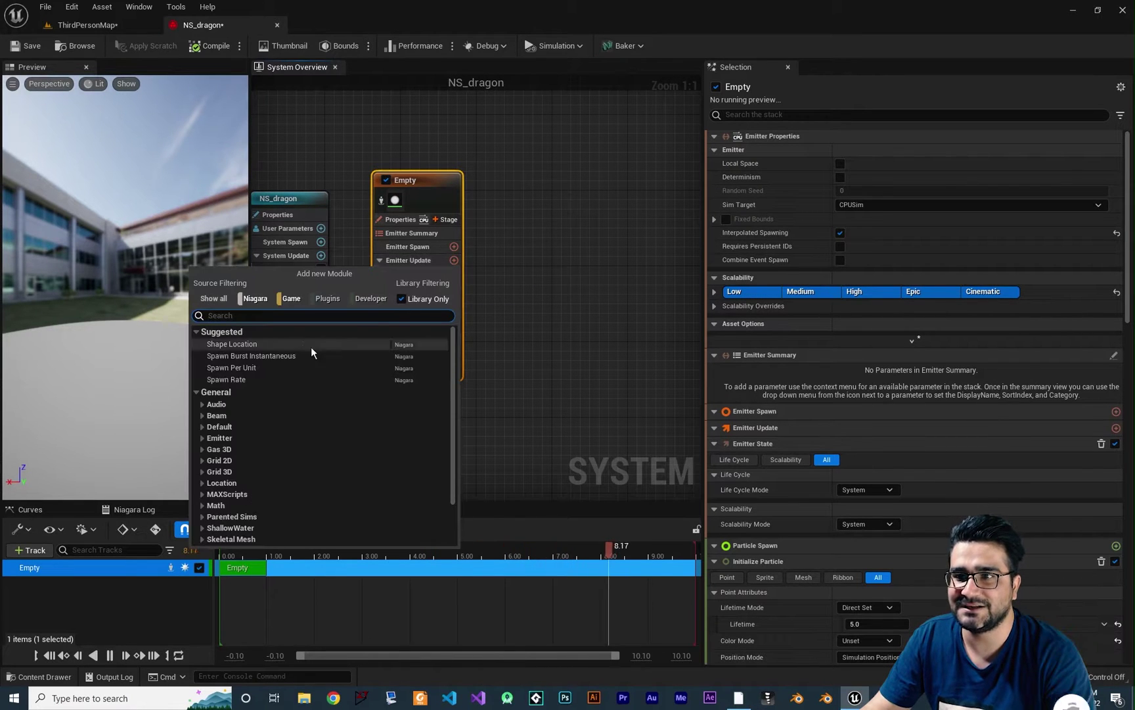
{"action": "left_click", "coordinate": [249, 378]}
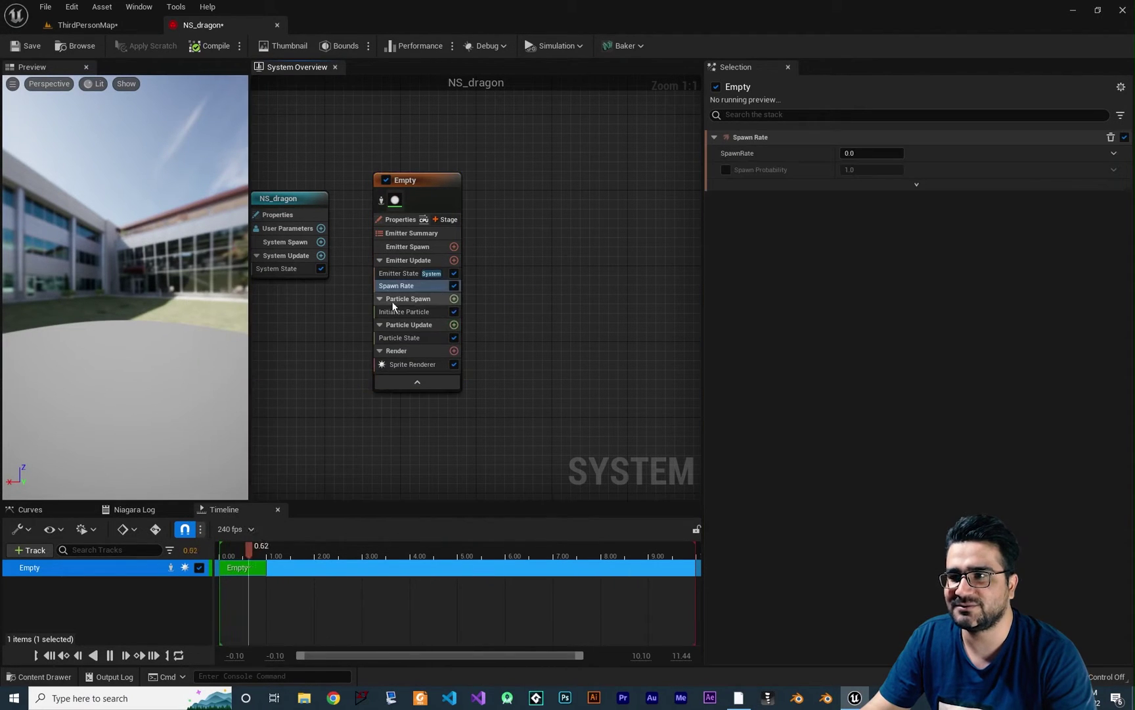
{"action": "left_click", "coordinate": [396, 286]}
{"action": "left_click", "coordinate": [872, 153]}
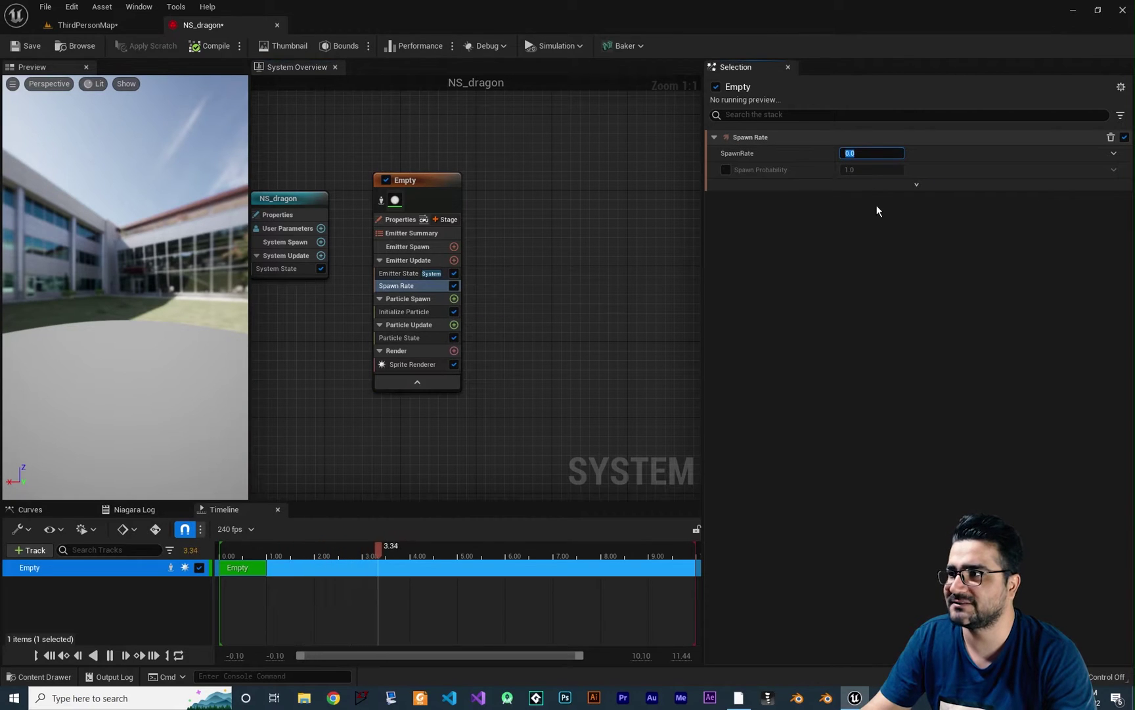
{"action": "type", "text": "10000"}
{"action": "key", "text": "Return"}
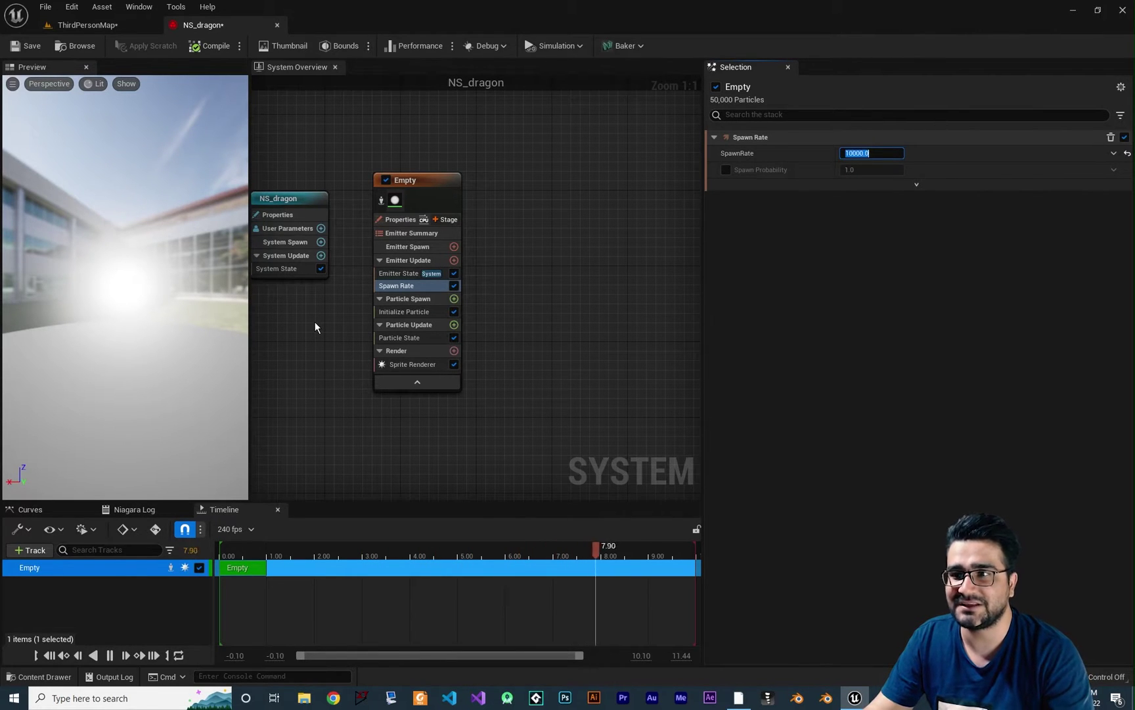
Add Initialize Mesh Reproduction Sprite to the emitter's Particle Spawn stage, with the dragon skeletal mesh as preview mesh.
{"action": "left_click", "coordinate": [454, 299]}
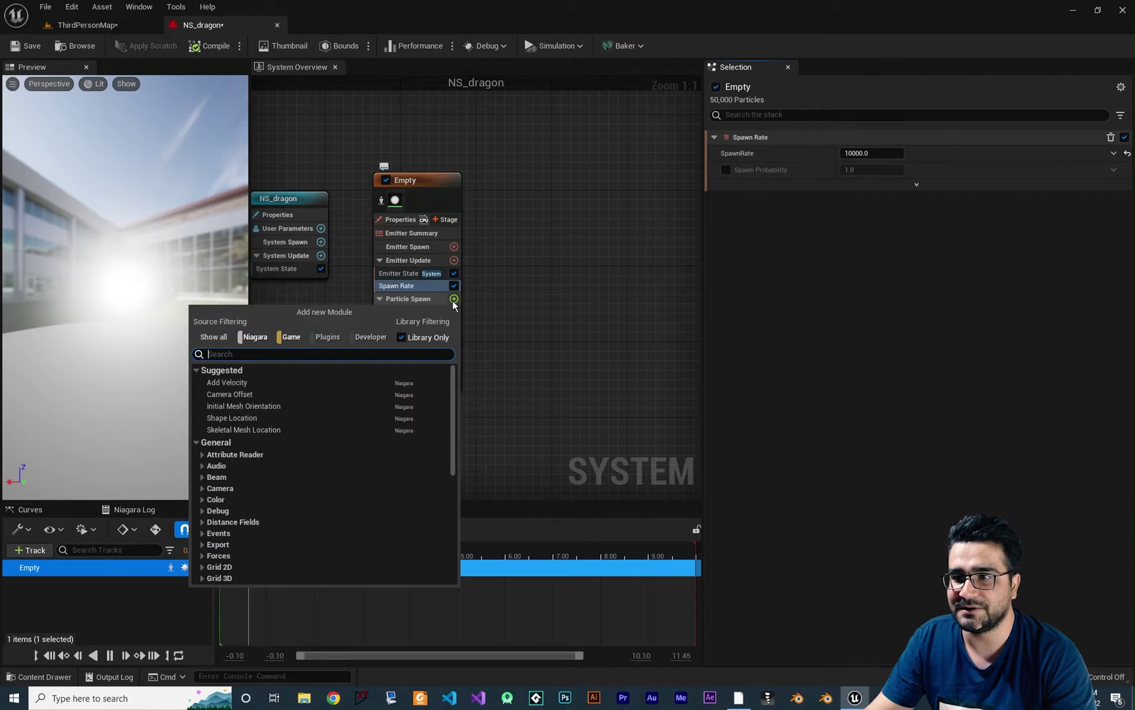
{"action": "type", "text": "prod"}
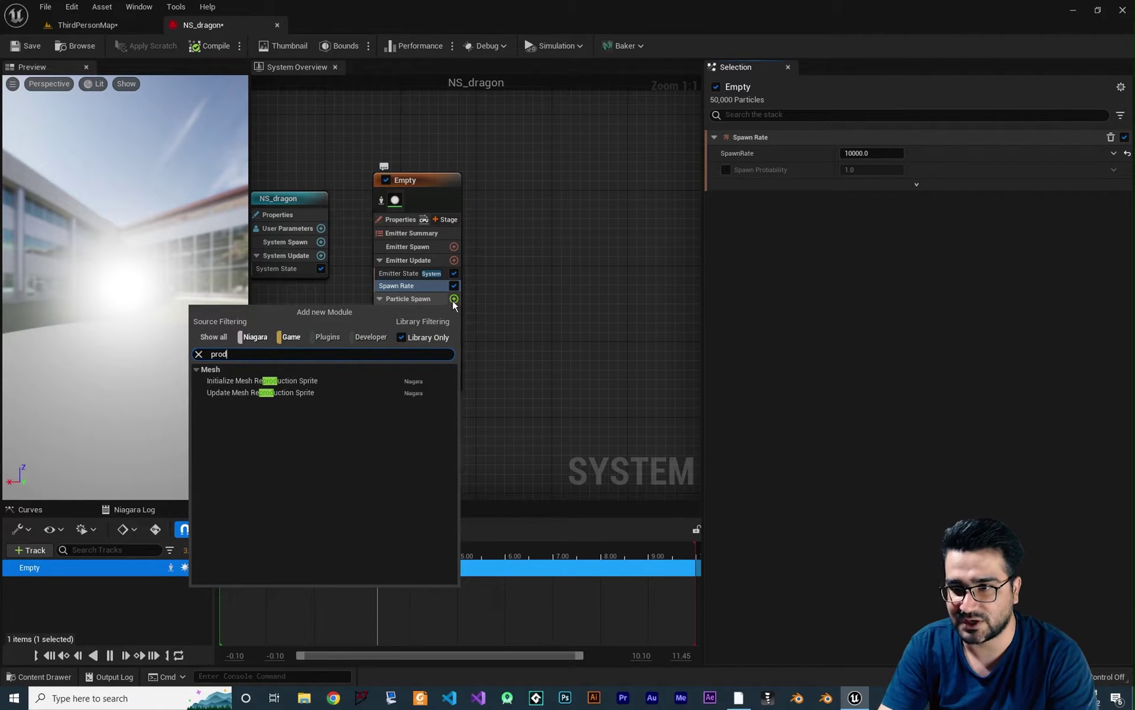
{"action": "left_click", "coordinate": [305, 381]}
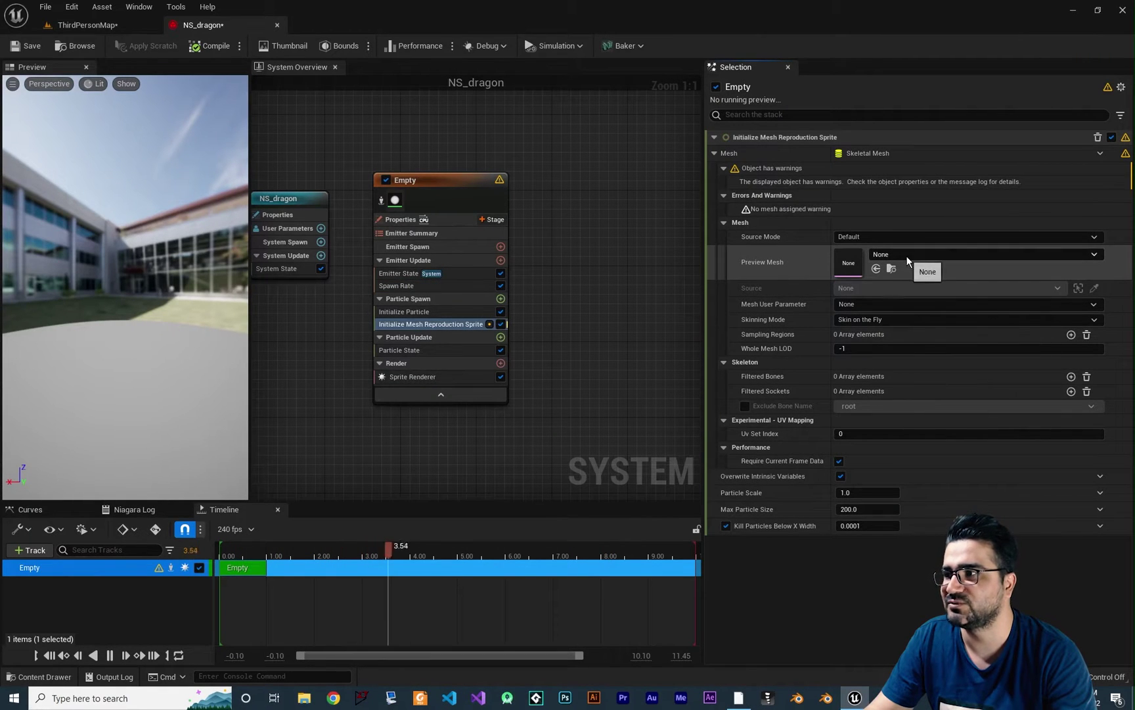
{"action": "left_click", "coordinate": [906, 255]}
{"action": "left_click", "coordinate": [928, 458]}
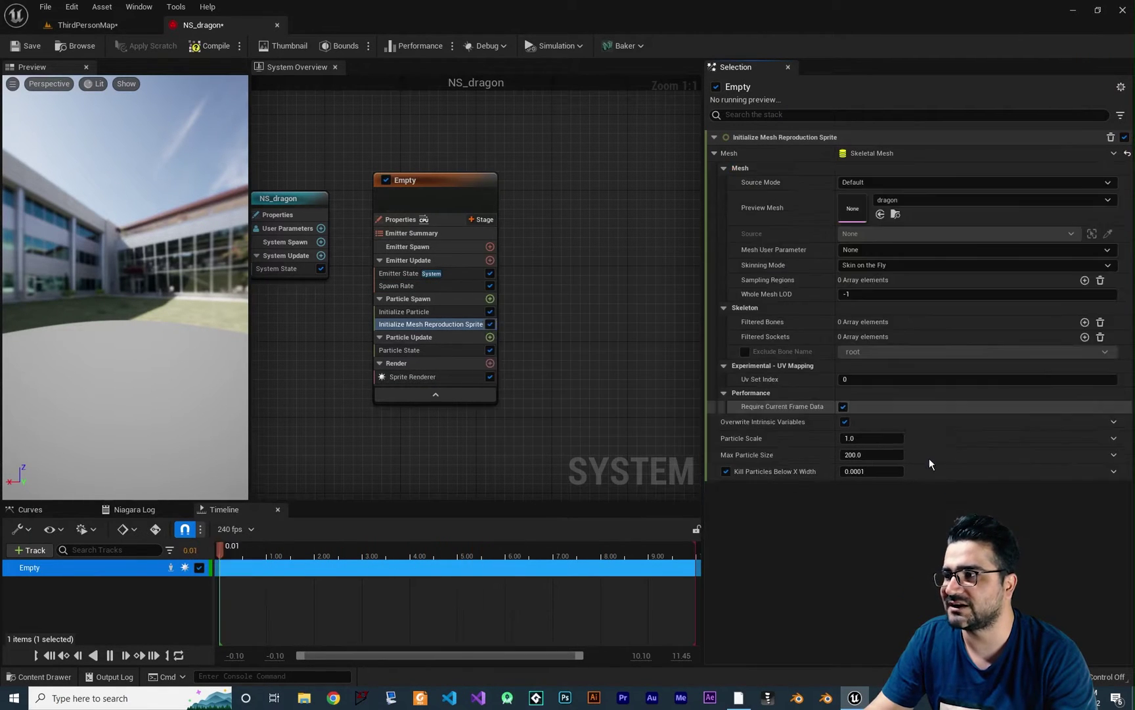
{"action": "left_click_drag", "start_coordinate": [137, 202], "coordinate": [171, 242]}
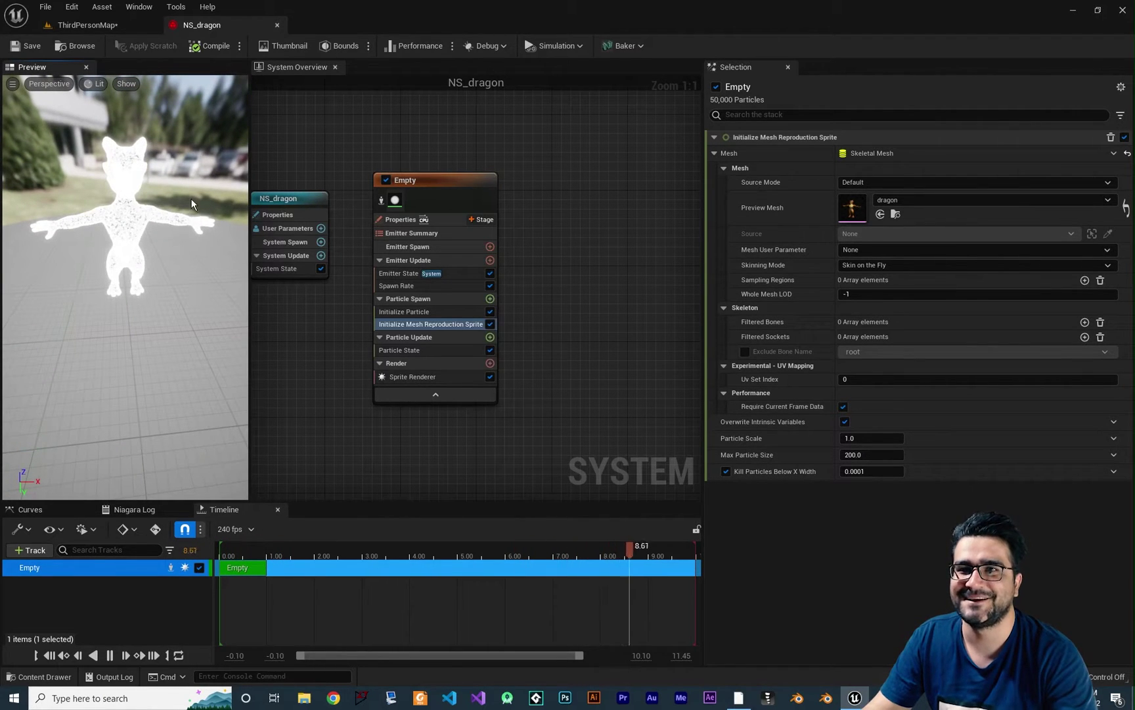
Open the BP_dragonCharacter blueprint from the content under retargetrecord/4 and show the character in its viewport.
{"action": "left_click", "coordinate": [45, 676]}
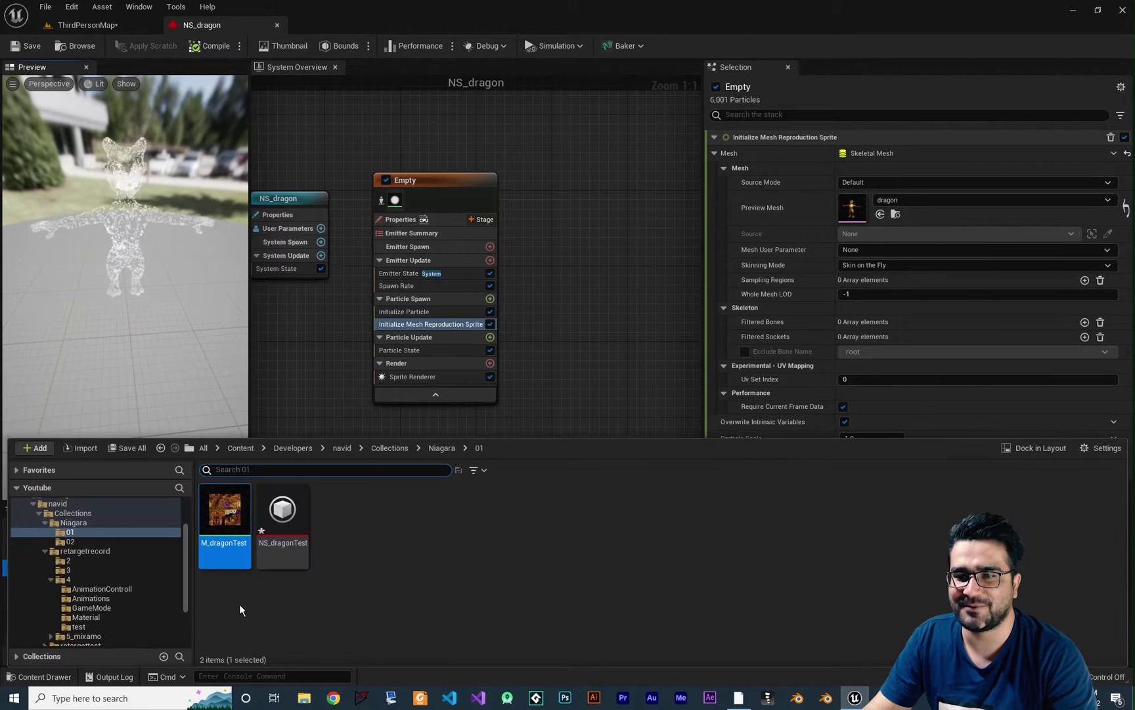
{"action": "left_click", "coordinate": [69, 579]}
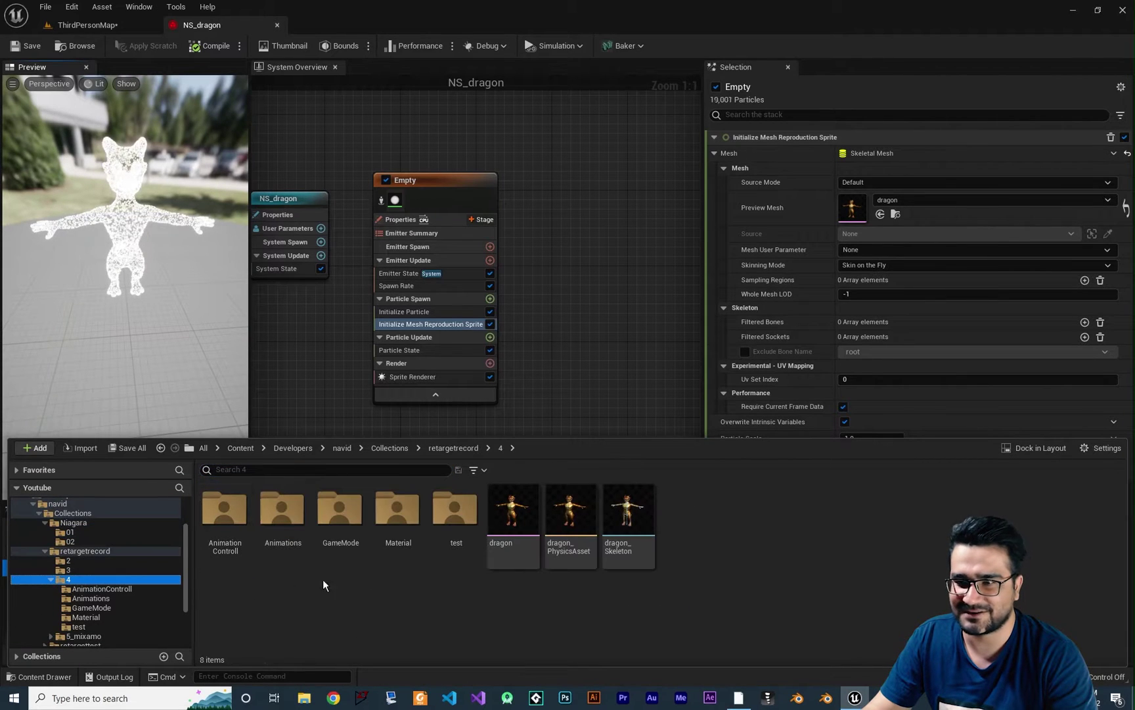
{"action": "double_click", "coordinate": [332, 511]}
{"action": "key", "text": "ctrl+space"}
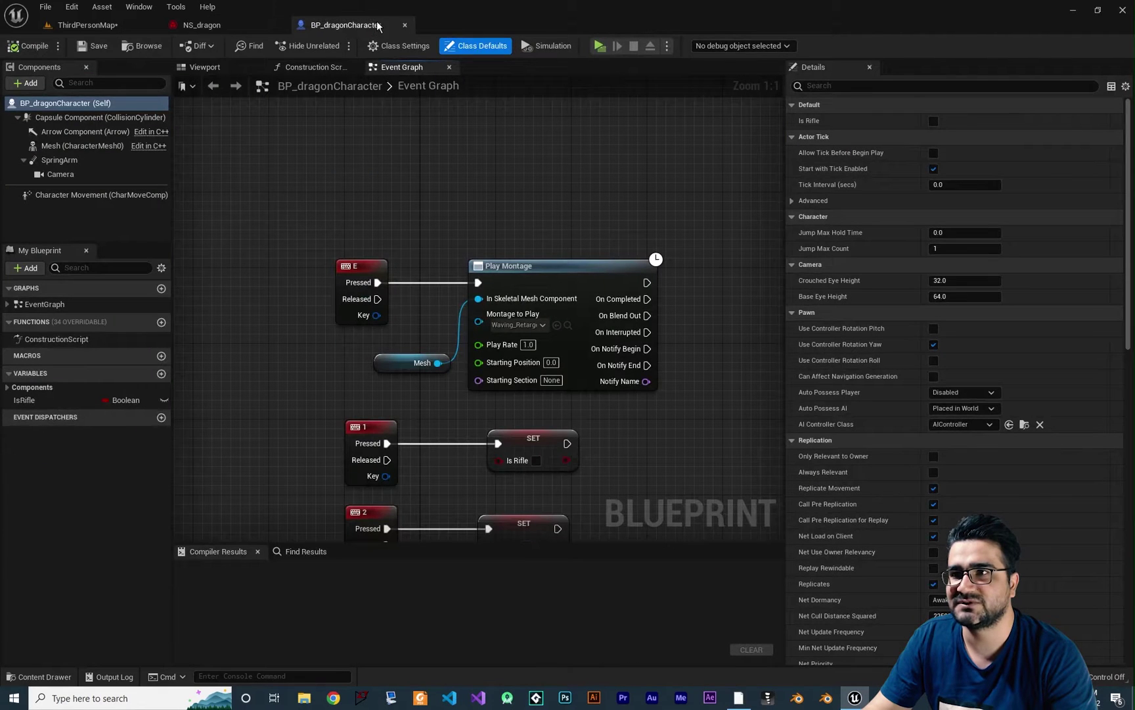
{"action": "left_click", "coordinate": [205, 68]}
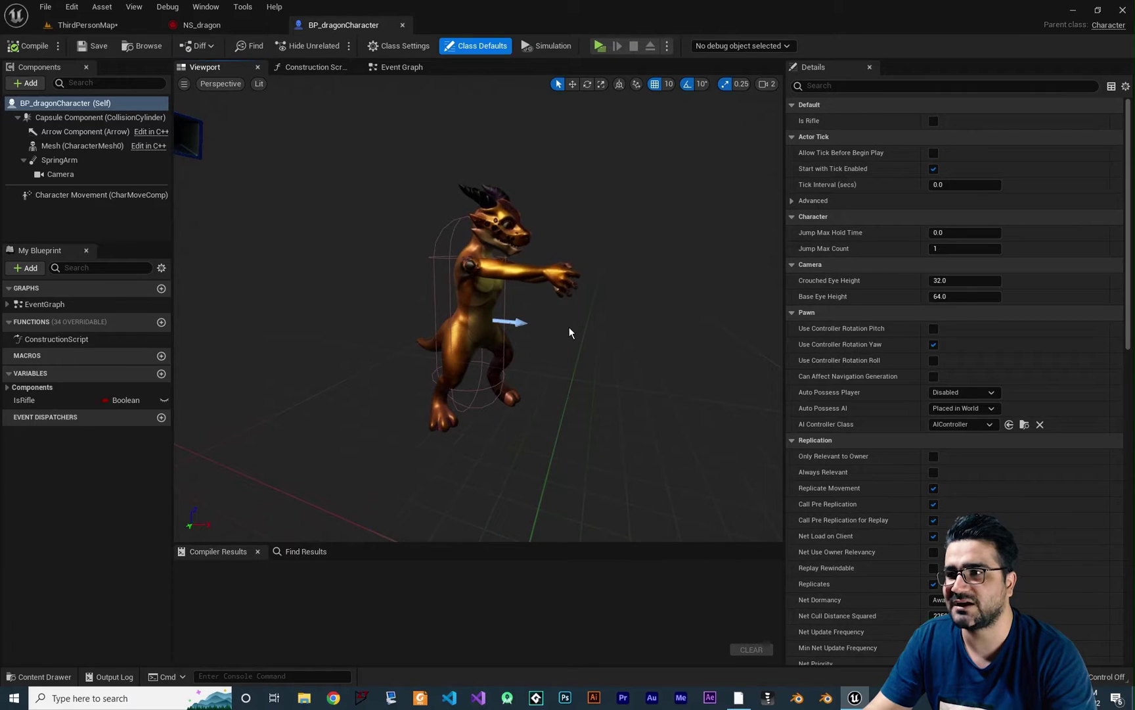
Add a Niagara Particle System component to the dragon character blueprint, keeping its default name.
{"action": "left_click", "coordinate": [28, 83]}
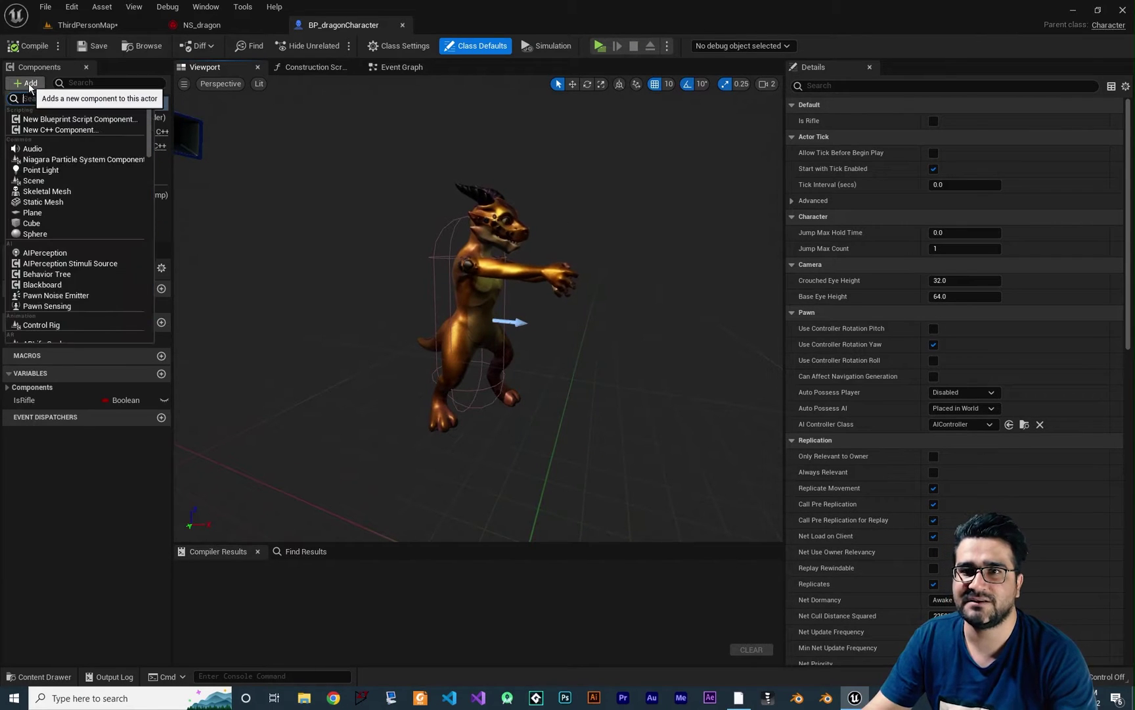
{"action": "type", "text": "niagara"}
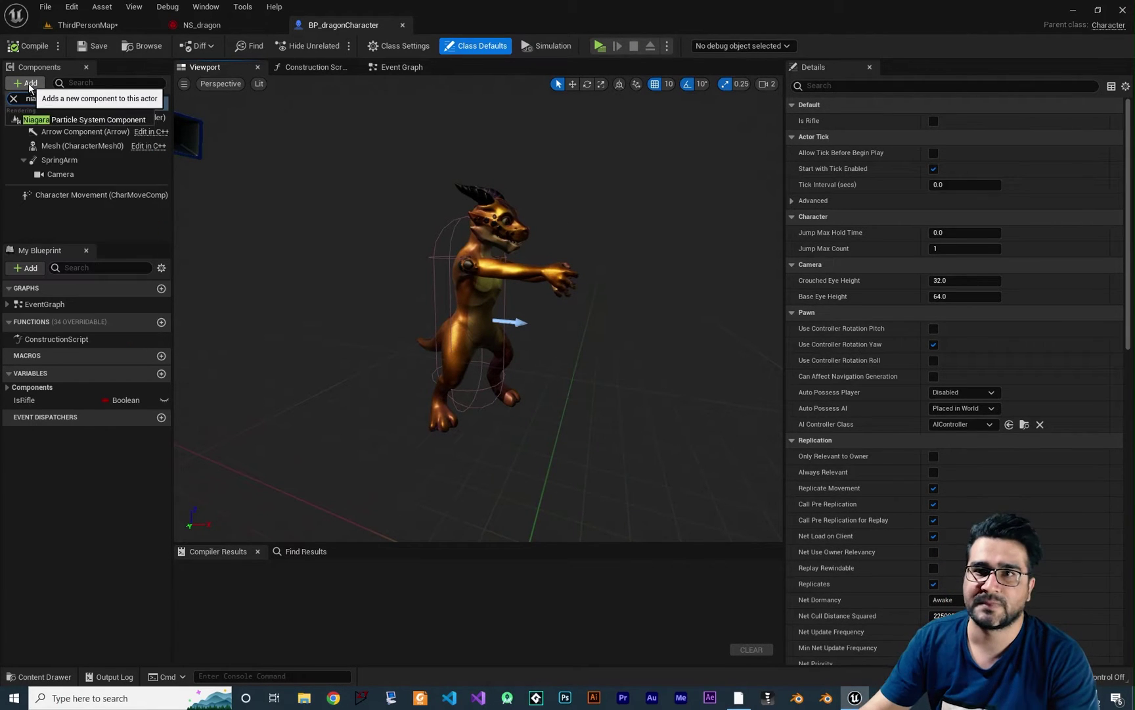
{"action": "left_click", "coordinate": [76, 119]}
{"action": "key", "text": "Return"}
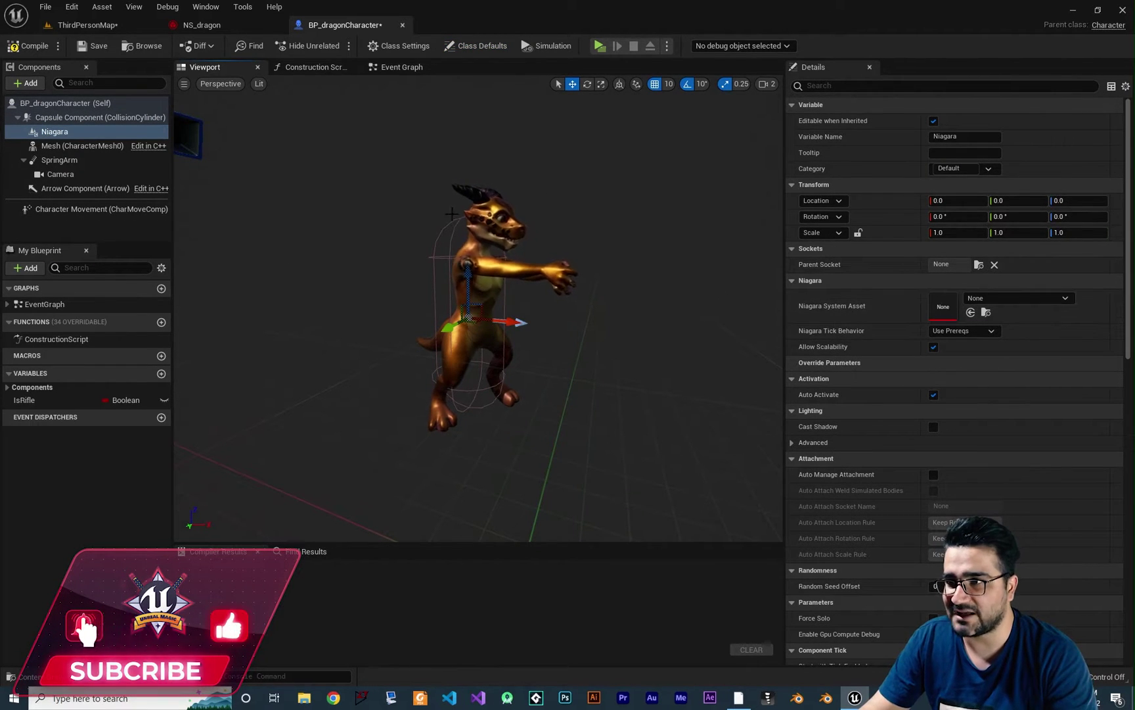
Assign NS_dragon as the Niagara component's system asset, and compile and save the blueprint.
{"action": "left_click", "coordinate": [1017, 297]}
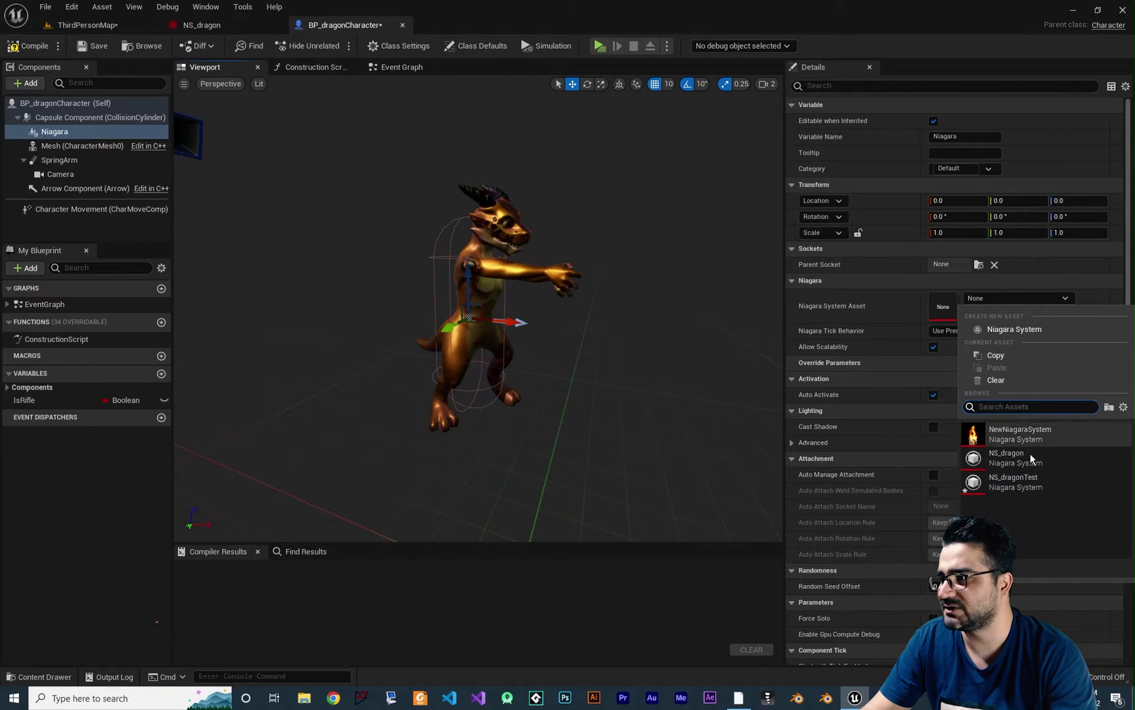
{"action": "mouse_move", "coordinate": [1011, 461]}
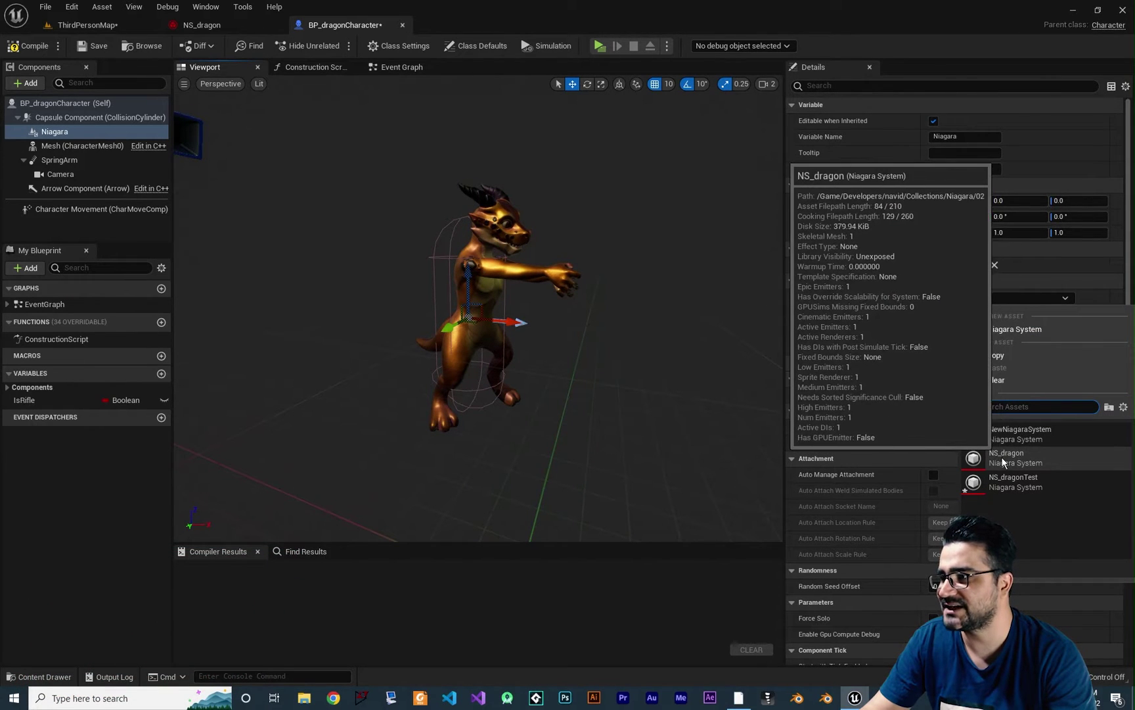
{"action": "left_click", "coordinate": [1010, 455]}
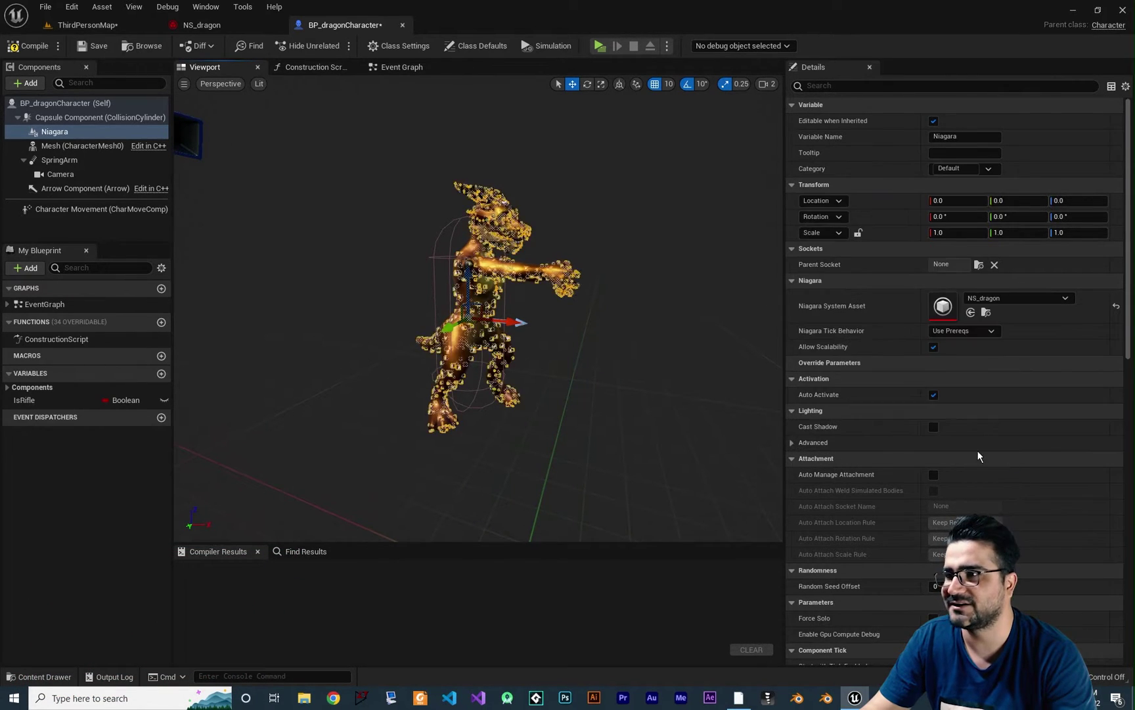
{"action": "left_click", "coordinate": [476, 252]}
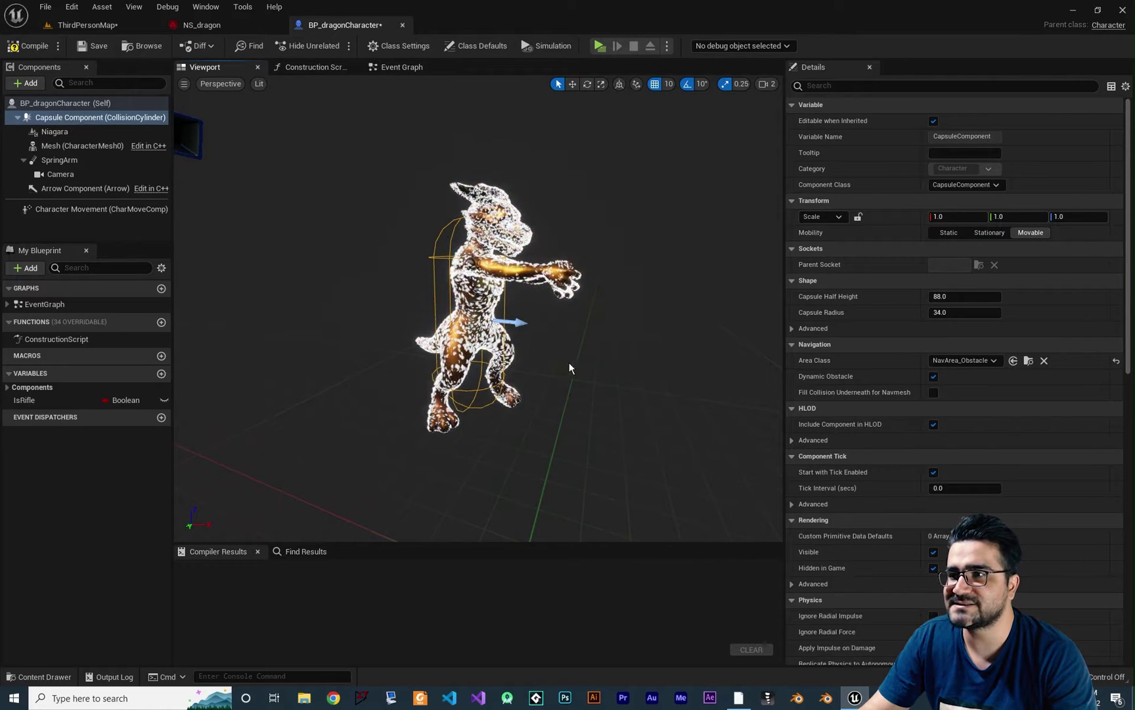
{"action": "left_click", "coordinate": [29, 46]}
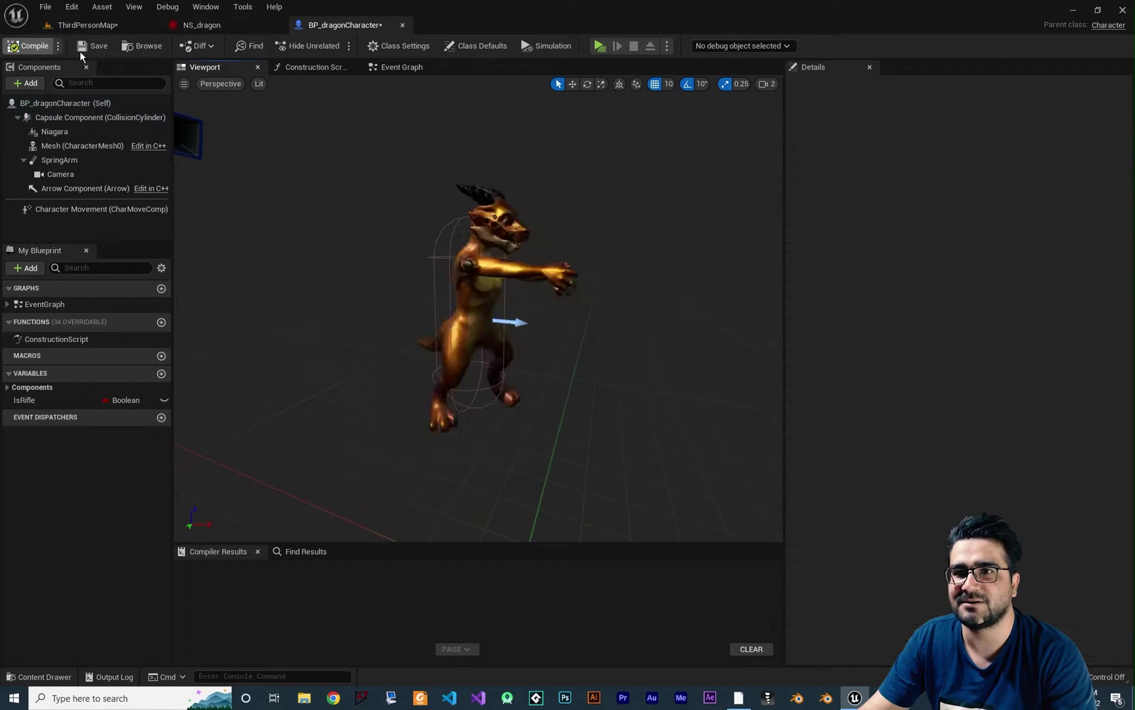
{"action": "left_click", "coordinate": [82, 46]}
Run the ThirdPersonMap preview to check the particles on the moving dragon character, and stop it.
{"action": "left_click", "coordinate": [88, 25]}
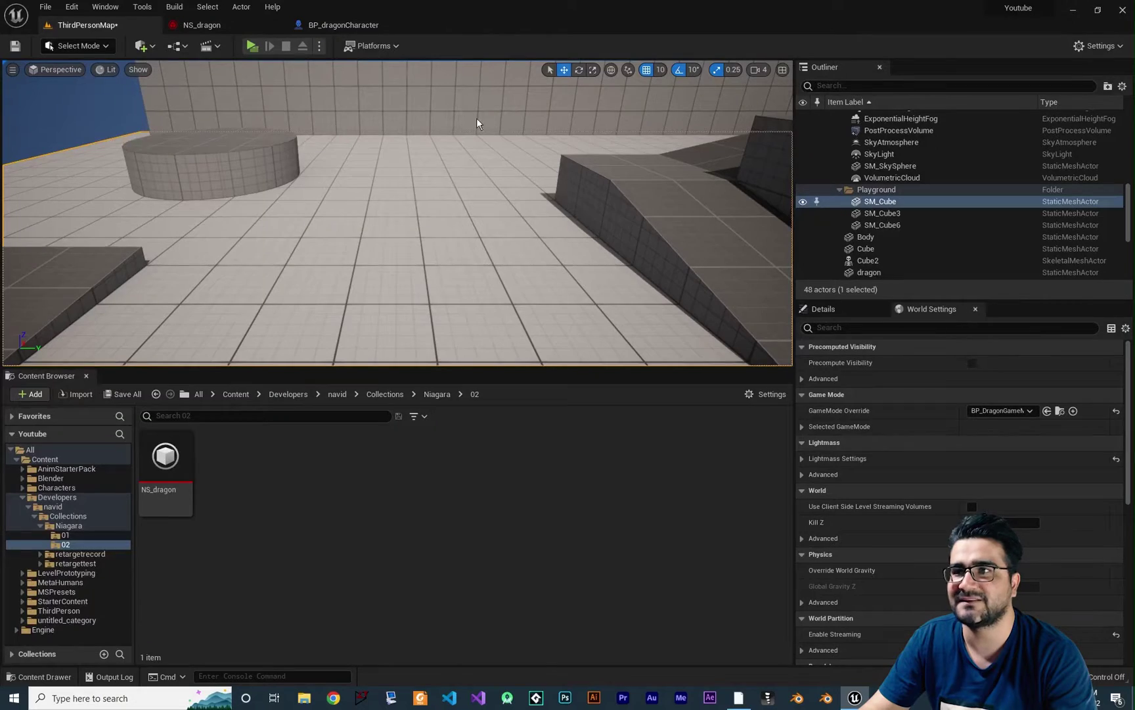
{"action": "left_click", "coordinate": [251, 46]}
{"action": "left_click", "coordinate": [405, 390]}
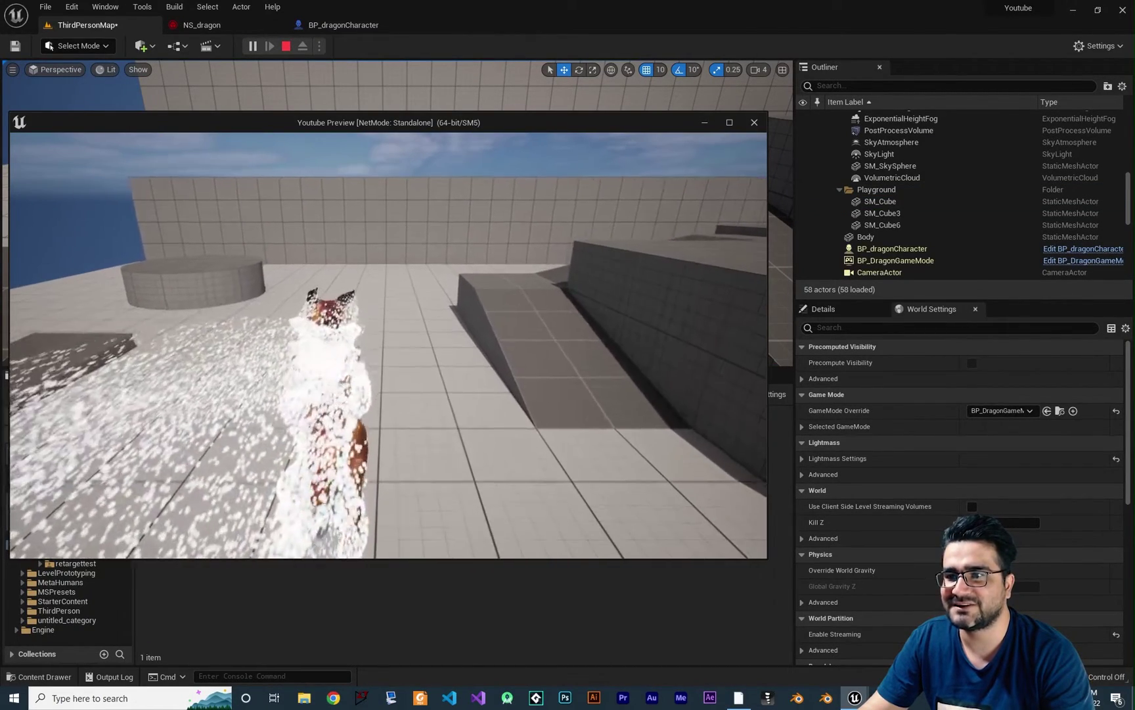
{"action": "key", "text": "Escape"}
Set the Lifetime in NS_dragon's Initialize Particle module to 1.0 and save the system.
{"action": "left_click", "coordinate": [197, 27]}
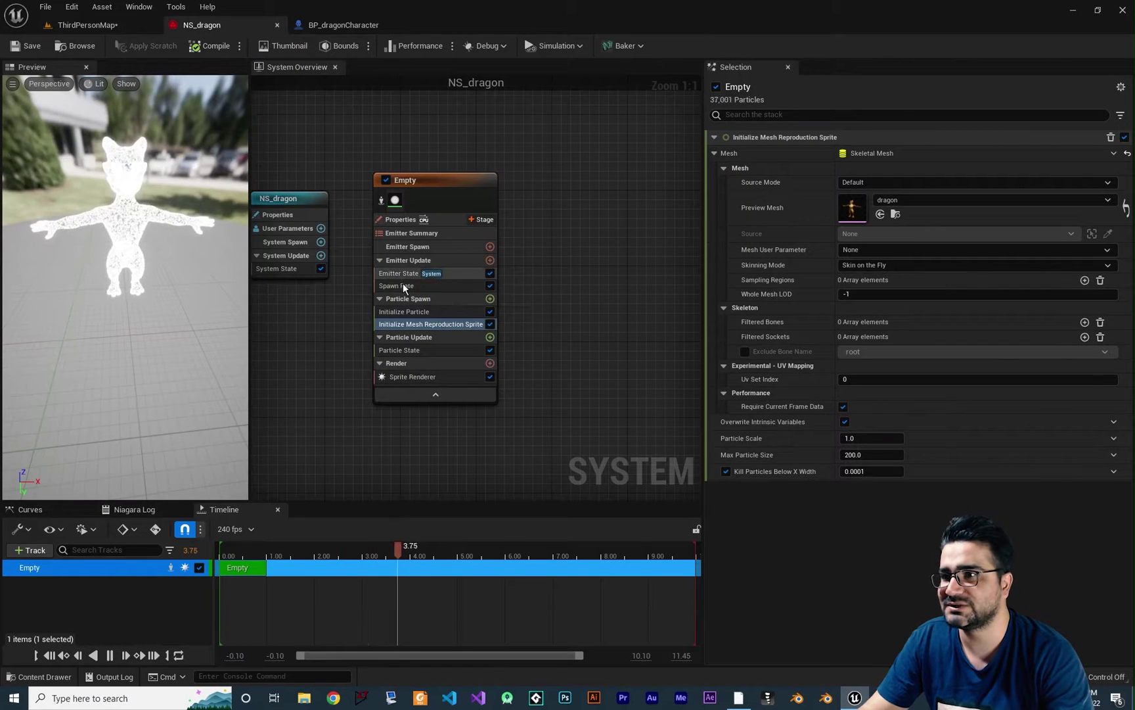
{"action": "left_click", "coordinate": [403, 311]}
{"action": "left_click", "coordinate": [874, 200]}
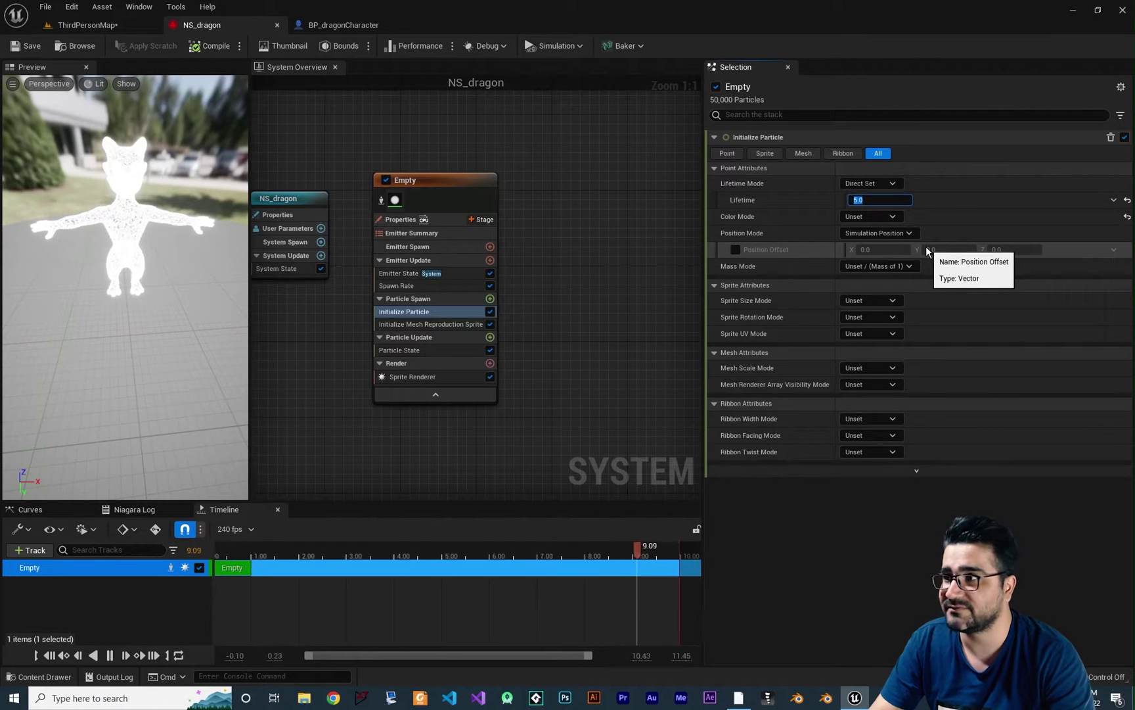
{"action": "type", "text": "1"}
{"action": "key", "text": "Return"}
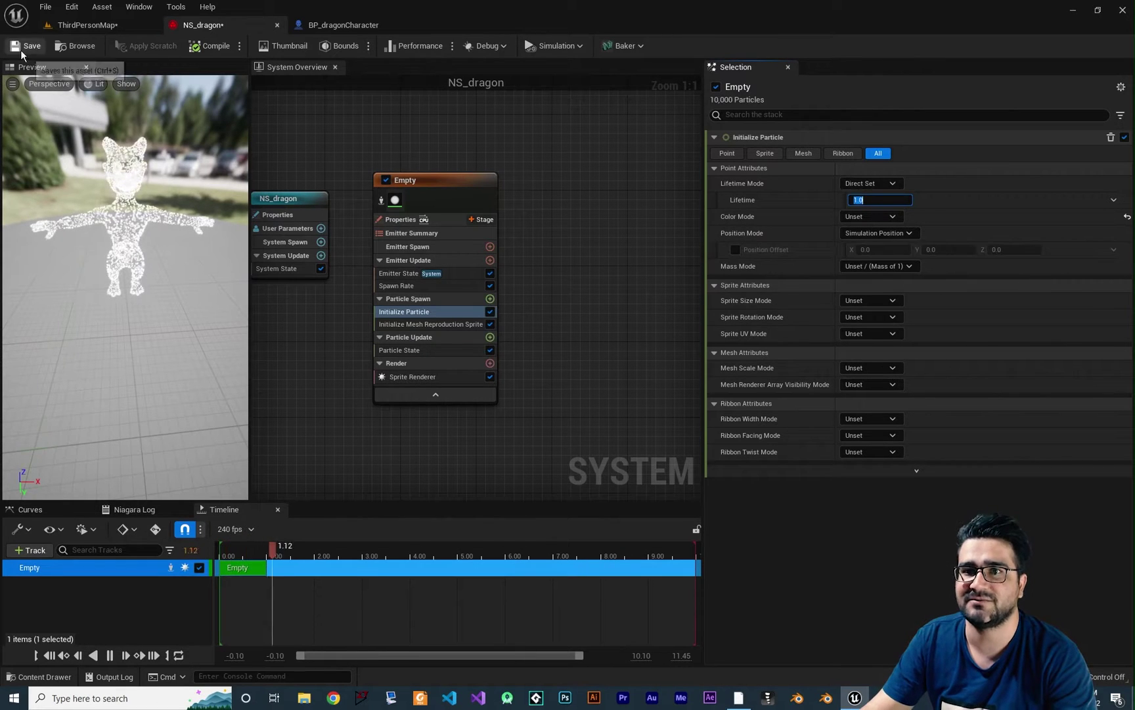
Run the ThirdPersonMap preview to check the particle trail with the shorter lifetime, and stop it.
{"action": "left_click", "coordinate": [78, 26]}
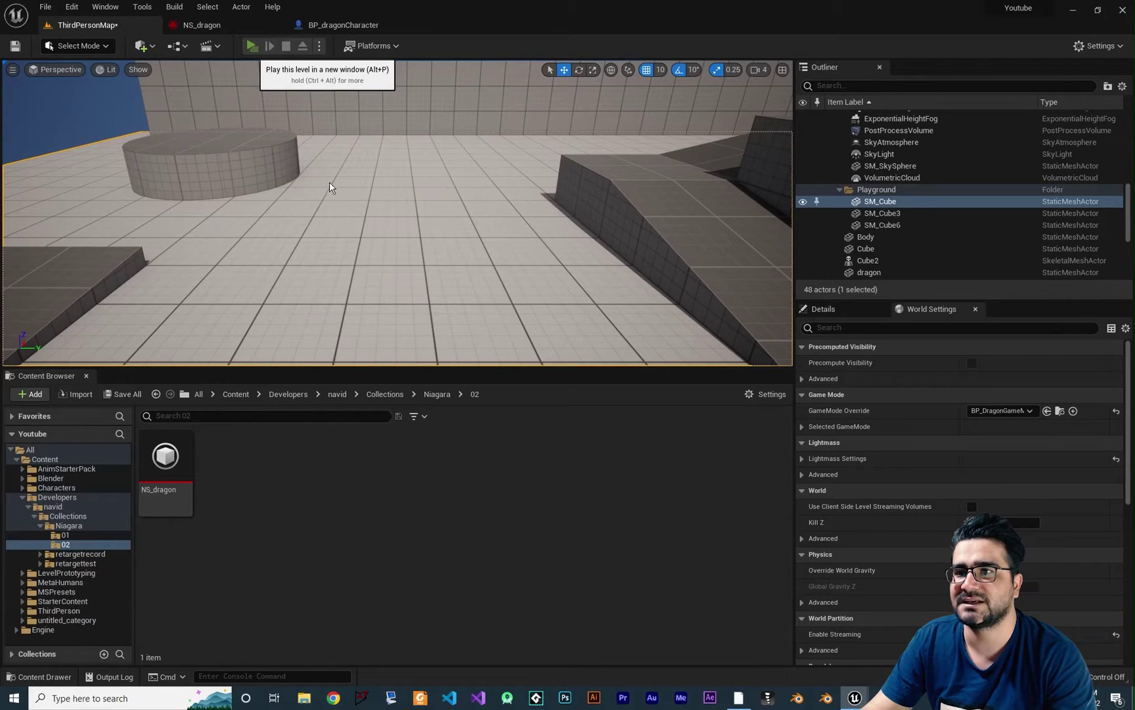
{"action": "key", "text": "alt+p"}
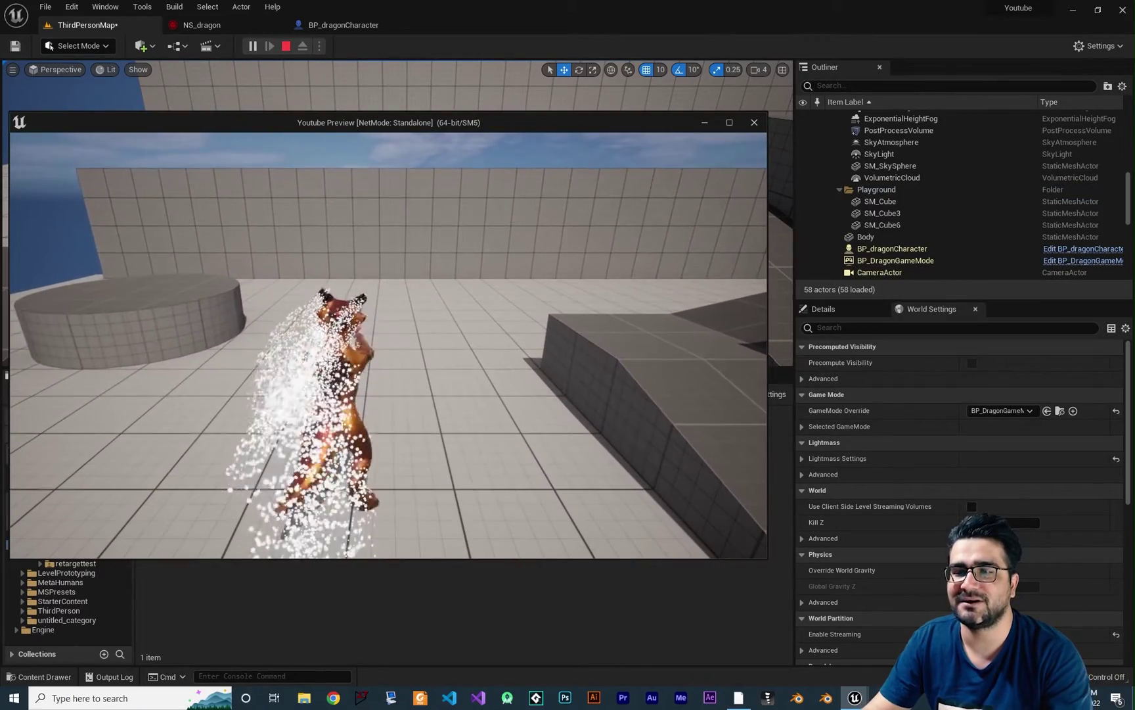
{"action": "key", "text": "Escape"}
Set NS_dragon's Initialize Particle Color Mode to Direct Set with a glowing red of R 100, G 0, B 0, and save.
{"action": "left_click", "coordinate": [200, 25]}
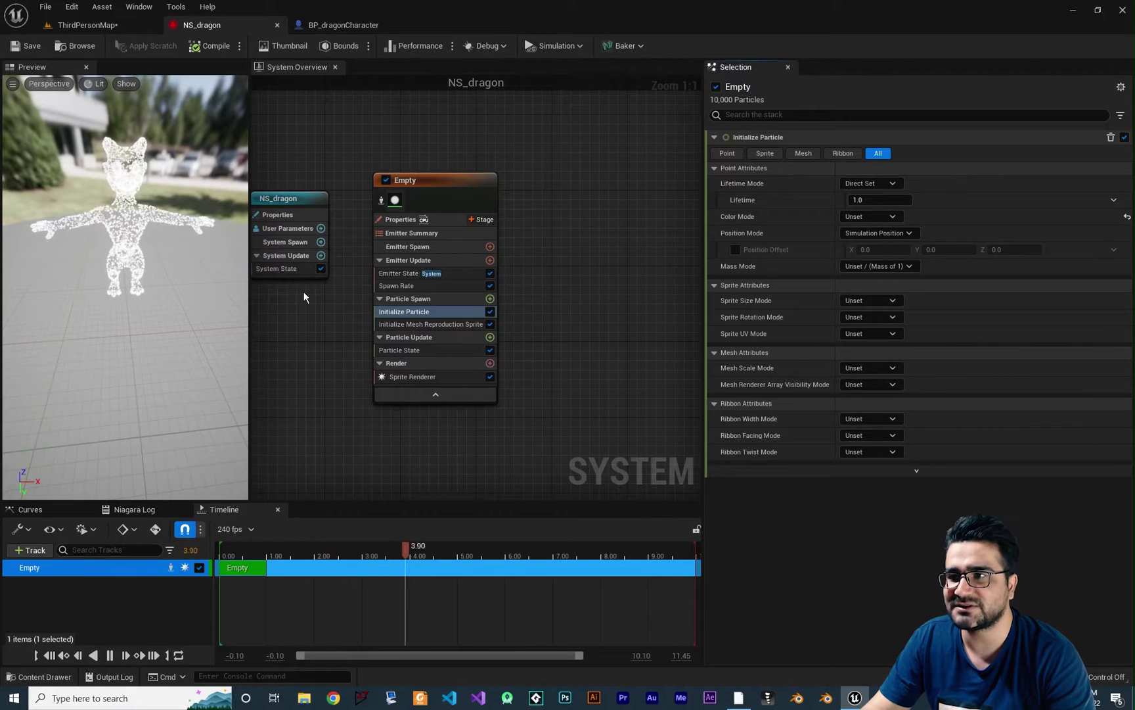
{"action": "left_click", "coordinate": [743, 218]}
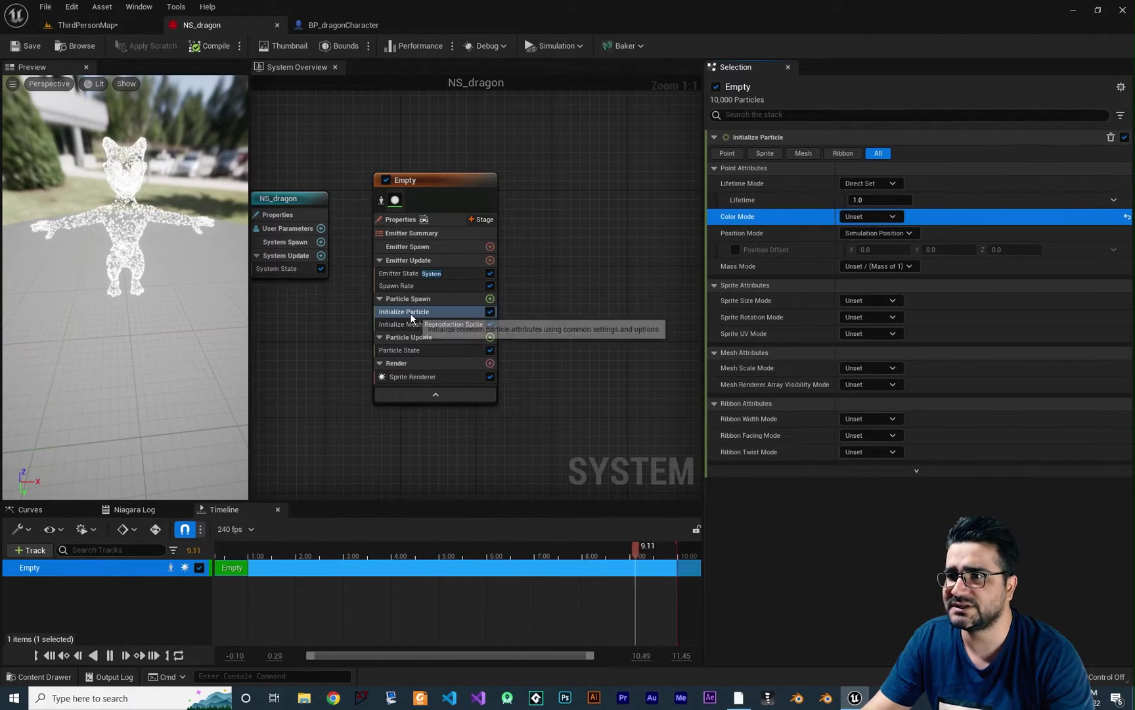
{"action": "left_click", "coordinate": [880, 216]}
{"action": "left_click", "coordinate": [872, 246]}
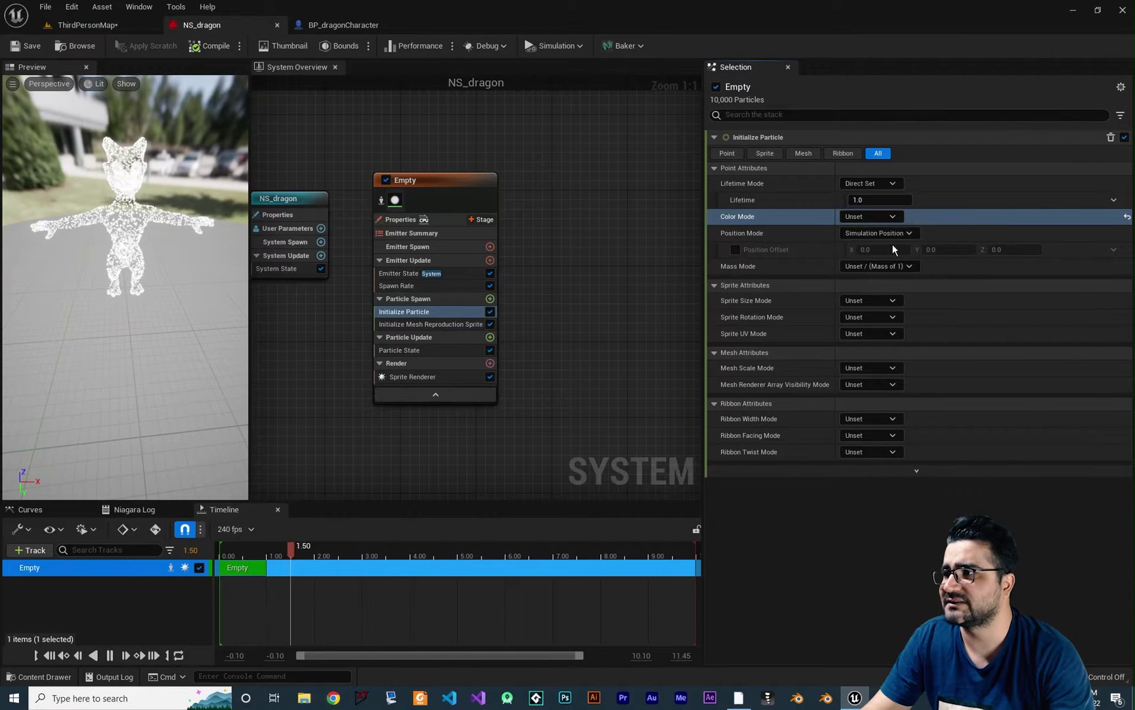
{"action": "left_click", "coordinate": [859, 233]}
{"action": "left_click_drag", "start_coordinate": [916, 353], "coordinate": [985, 328]}
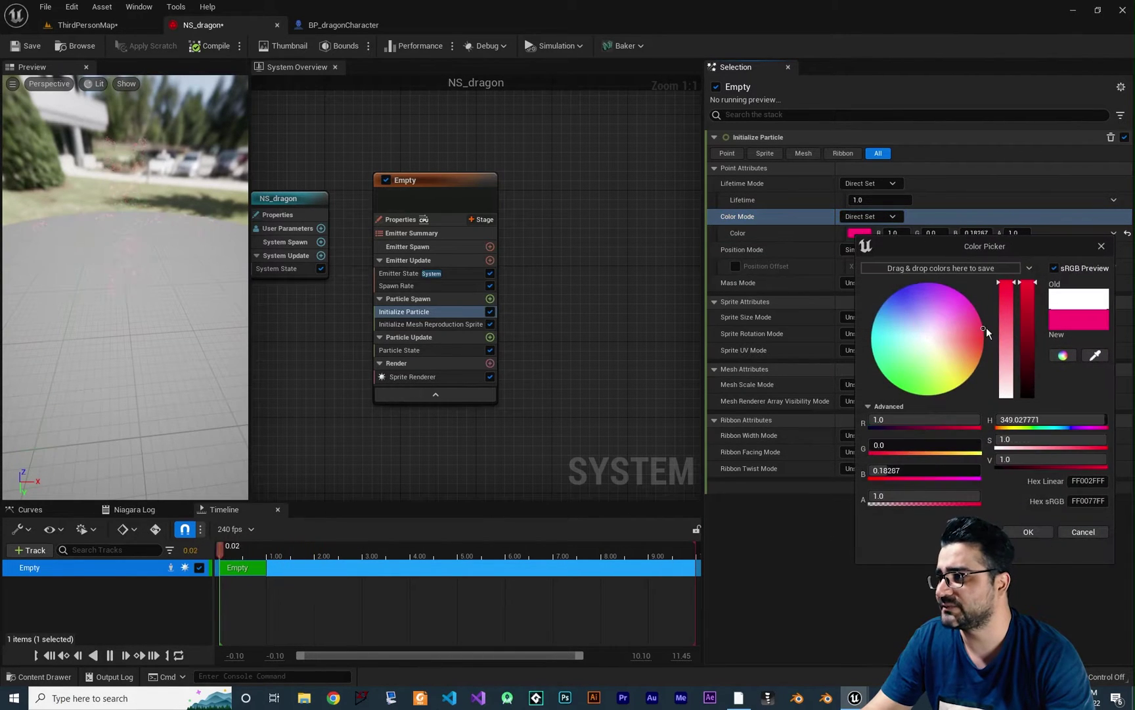
{"action": "left_click", "coordinate": [918, 422]}
{"action": "type", "text": "100"}
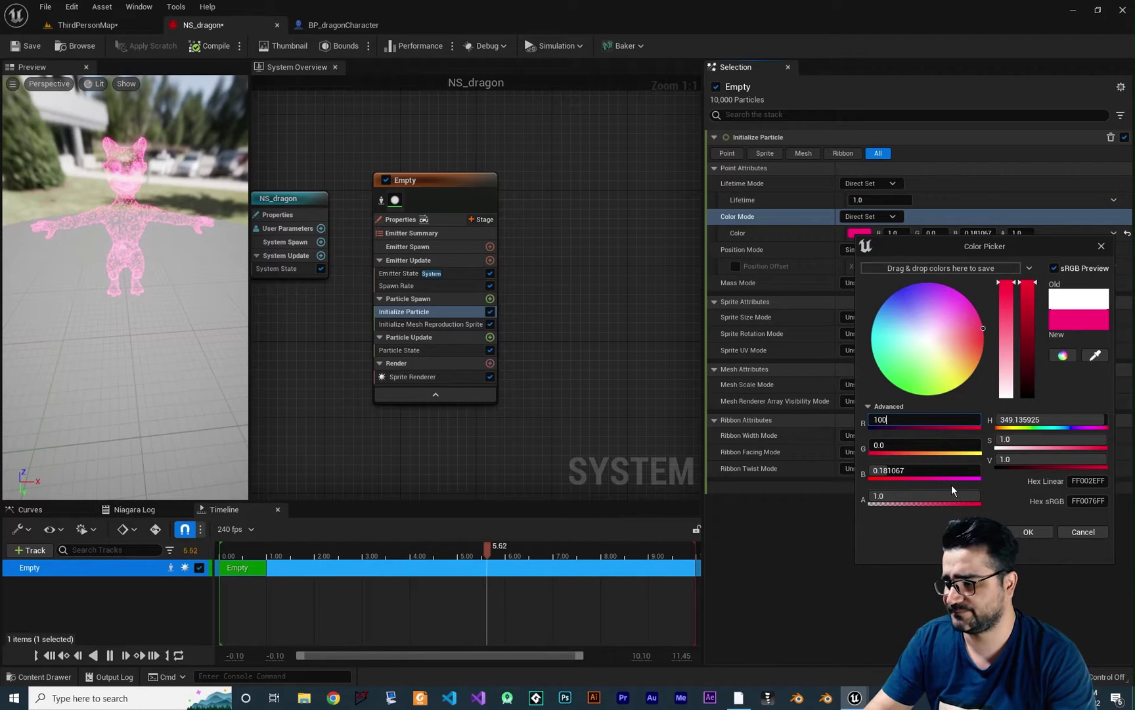
{"action": "left_click", "coordinate": [920, 471]}
{"action": "type", "text": "0"}
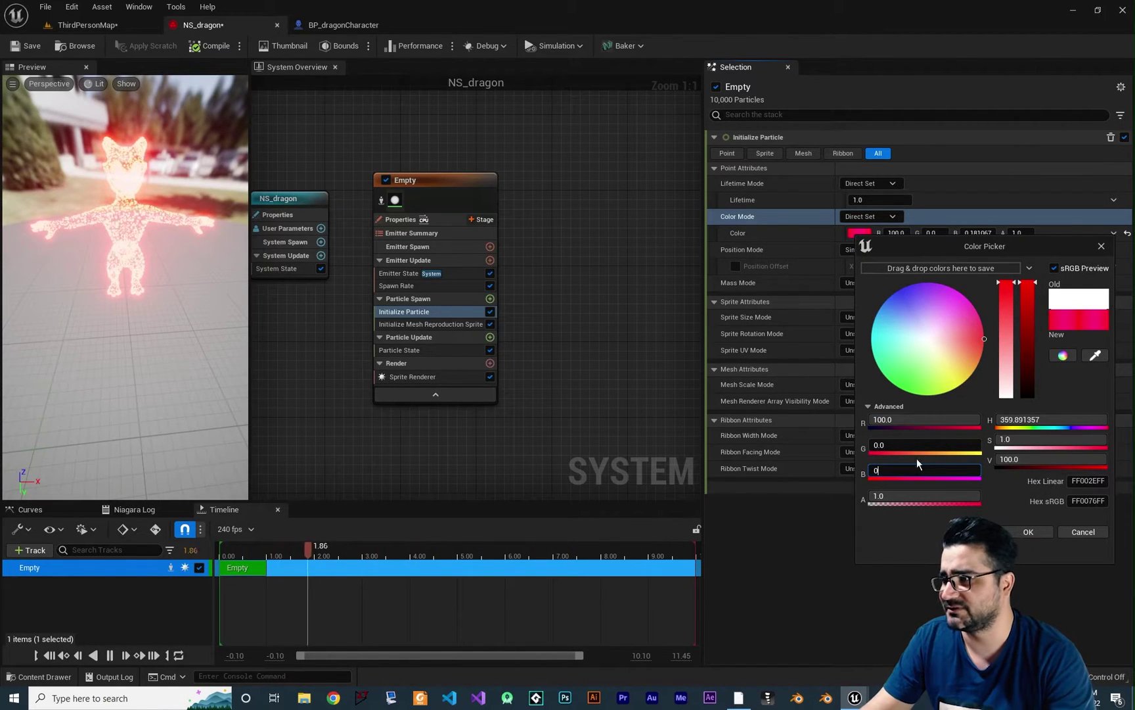
{"action": "left_click", "coordinate": [1025, 532]}
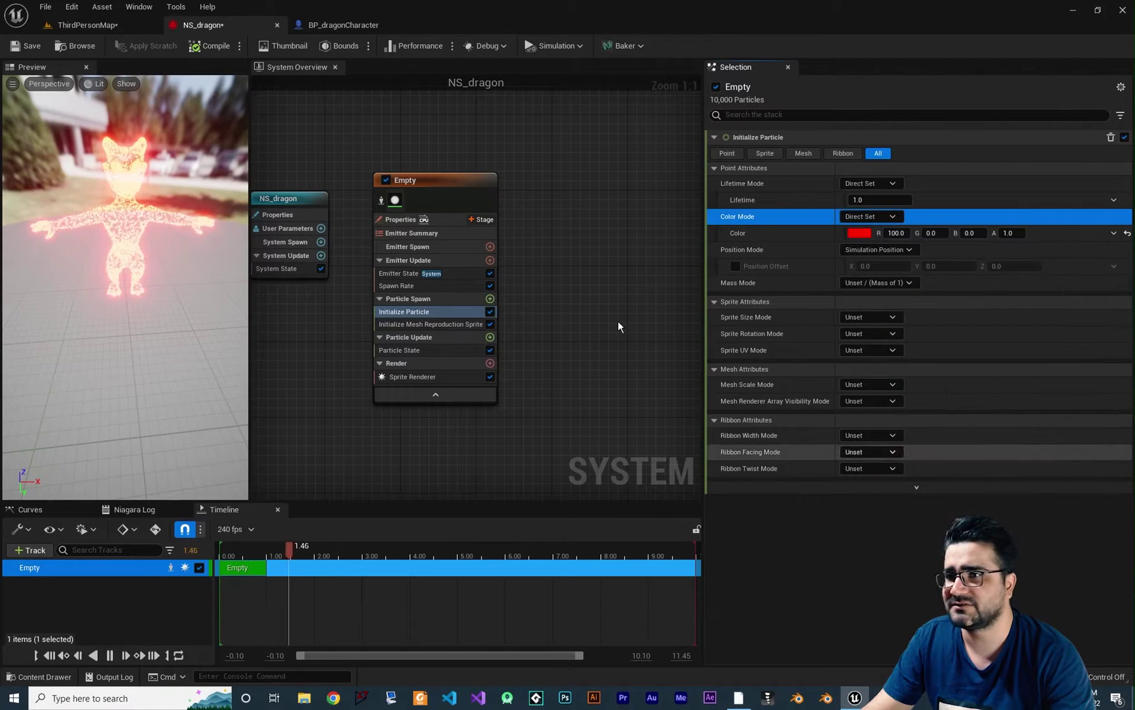
{"action": "left_click", "coordinate": [28, 44]}
Run the ThirdPersonMap preview to check the glowing red particles on the dragon, and stop it.
{"action": "left_click", "coordinate": [84, 27]}
{"action": "left_click", "coordinate": [252, 46]}
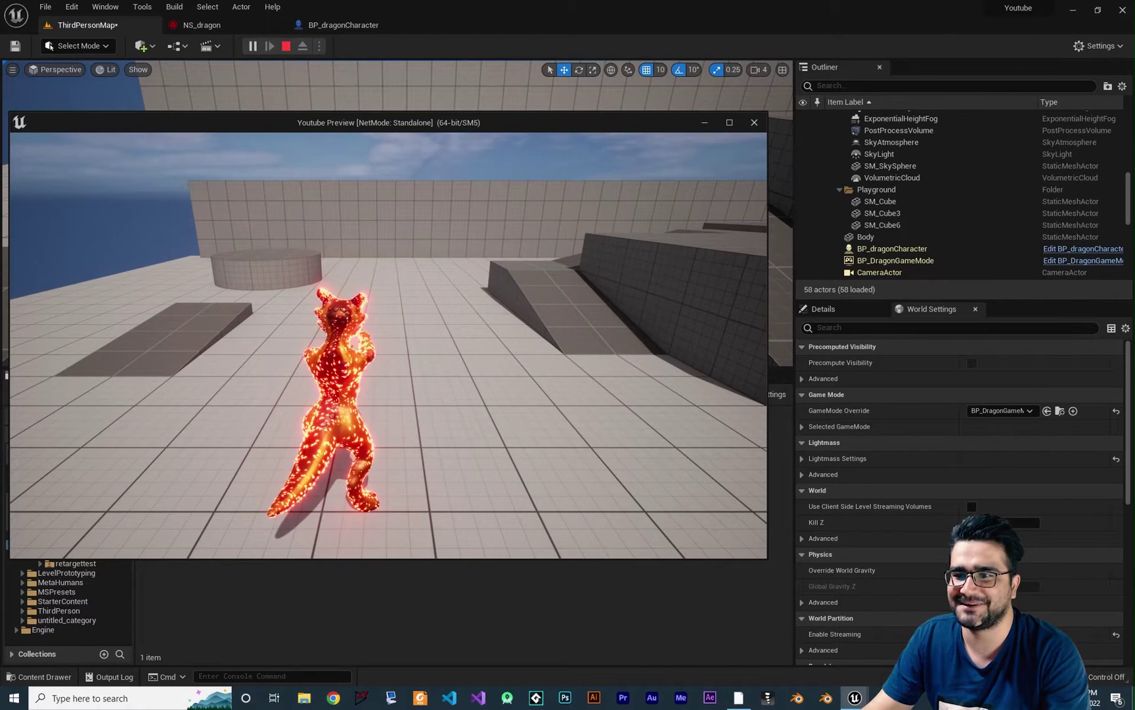
{"action": "key", "text": "Escape"}
Add an Add Velocity module to NS_dragon's Particle Spawn stage and fix its missing Solve Forces and Velocity dependency.
{"action": "left_click", "coordinate": [202, 25]}
{"action": "right_click_drag", "start_coordinate": [433, 225], "coordinate": [431, 189]}
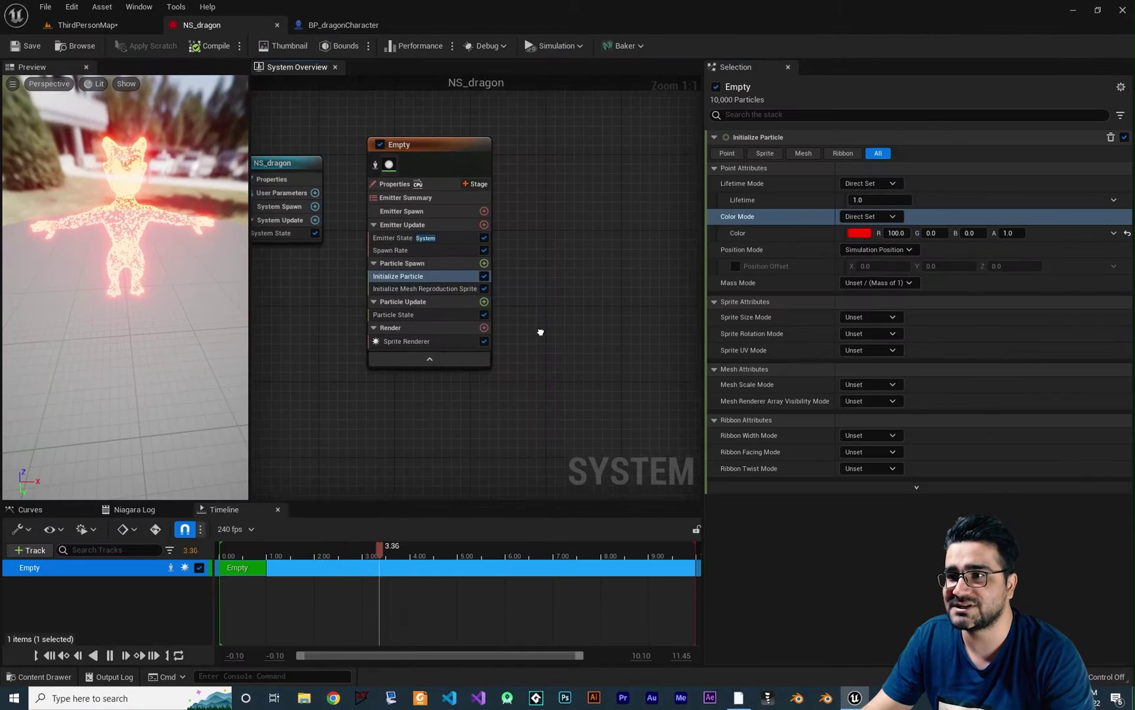
{"action": "left_click", "coordinate": [487, 263]}
{"action": "type", "text": "velocity"}
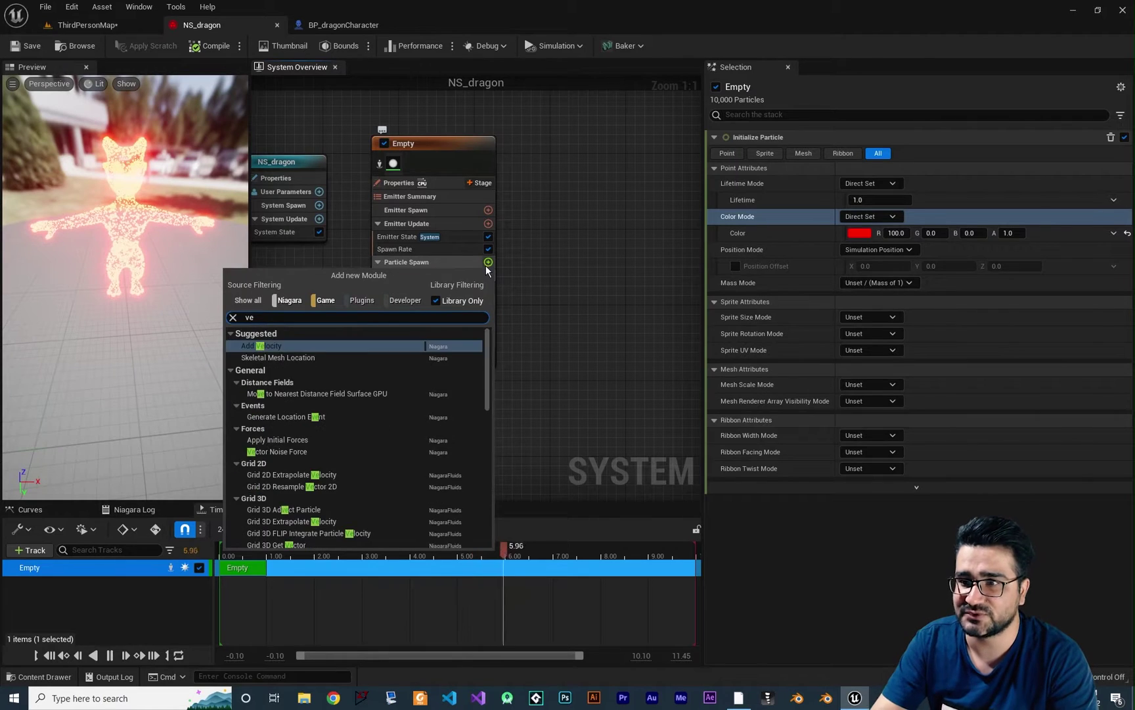
{"action": "key", "text": "Return"}
{"action": "left_click", "coordinate": [1096, 179]}
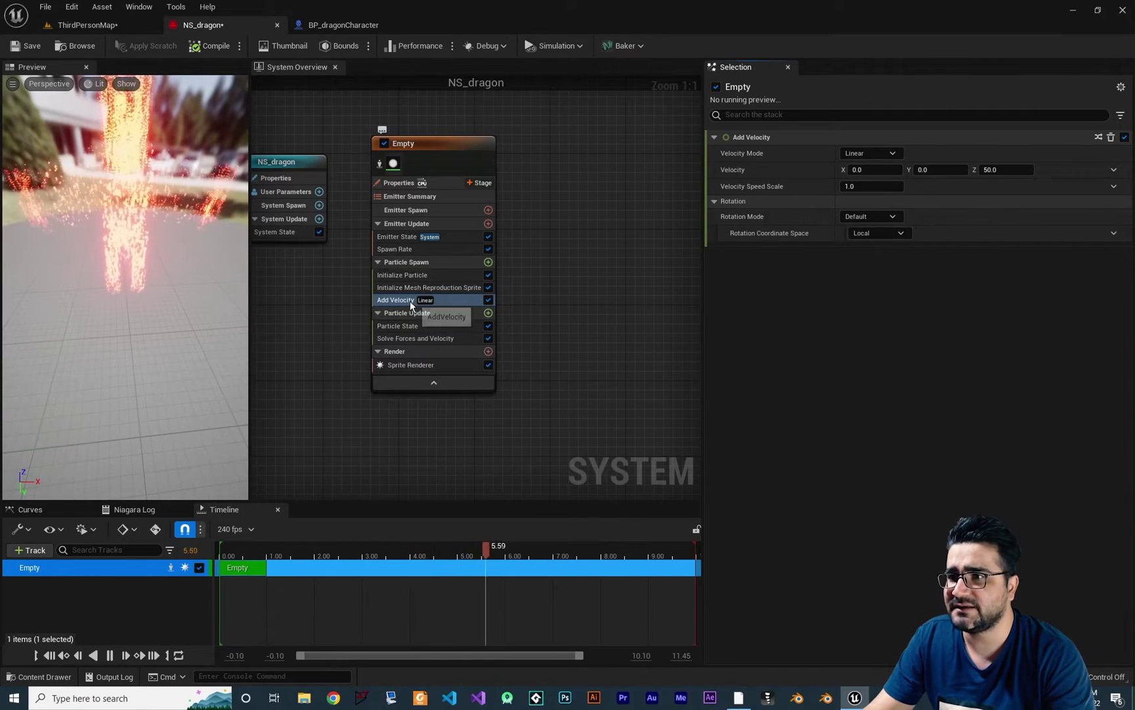
Set the Add Velocity module's Z velocity to 20 and save the system.
{"action": "left_click", "coordinate": [1006, 169]}
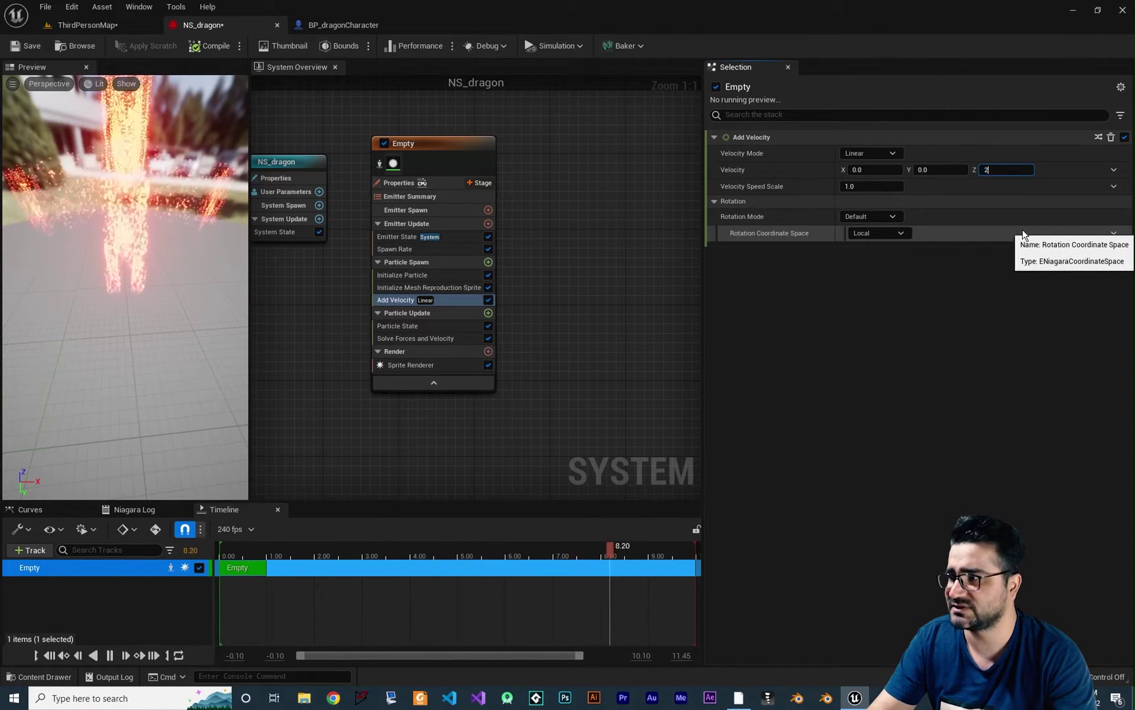
{"action": "type", "text": "20"}
{"action": "key", "text": "Return"}
{"action": "left_click", "coordinate": [17, 47]}
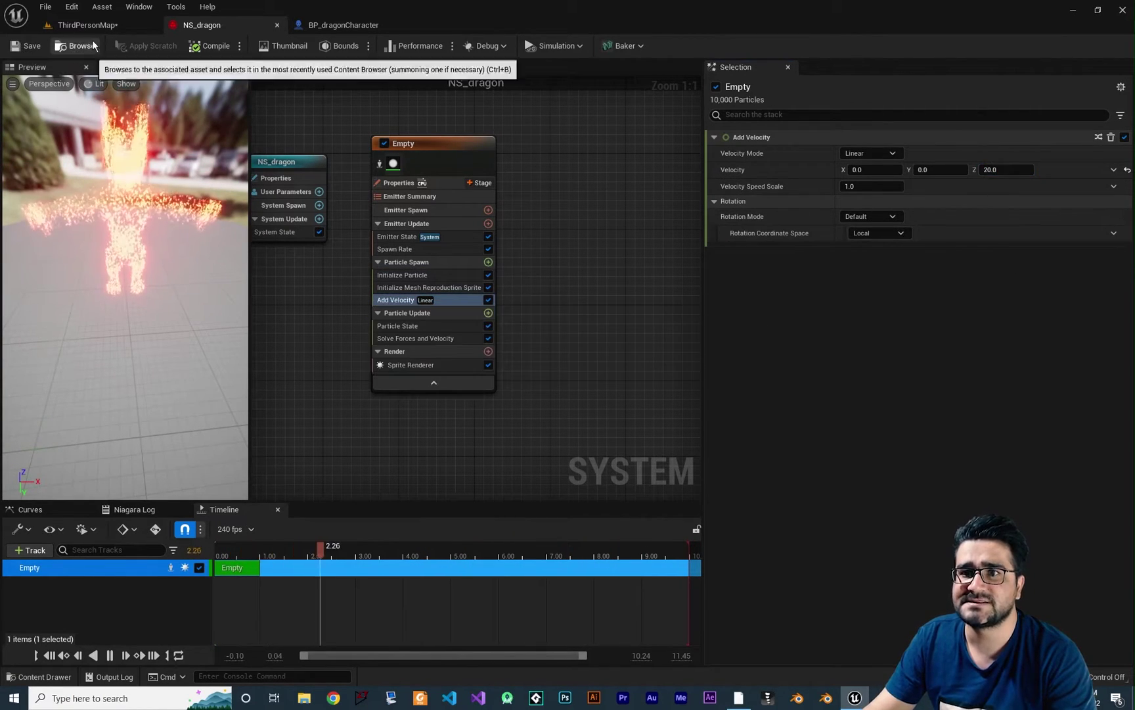
Run the ThirdPersonMap preview, move the dragon forward and sideways to check the rising particles, and stop it.
{"action": "left_click", "coordinate": [87, 25]}
{"action": "left_click", "coordinate": [257, 46]}
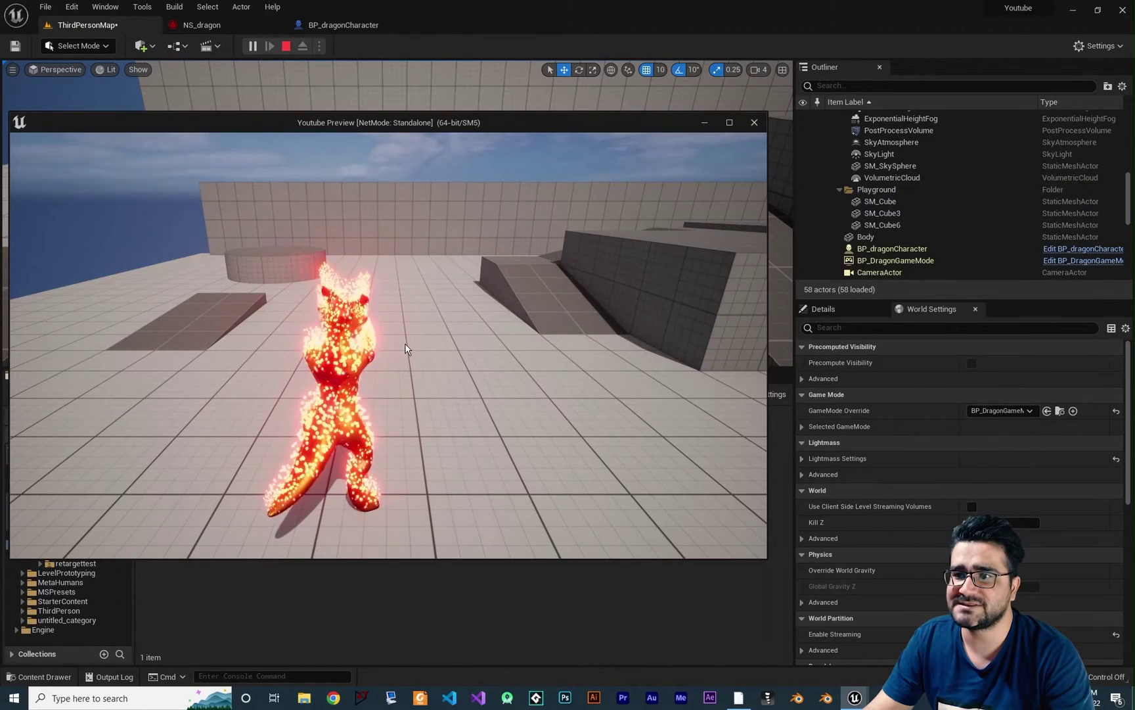
{"action": "left_click", "coordinate": [405, 343]}
{"action": "key", "text": "w"}
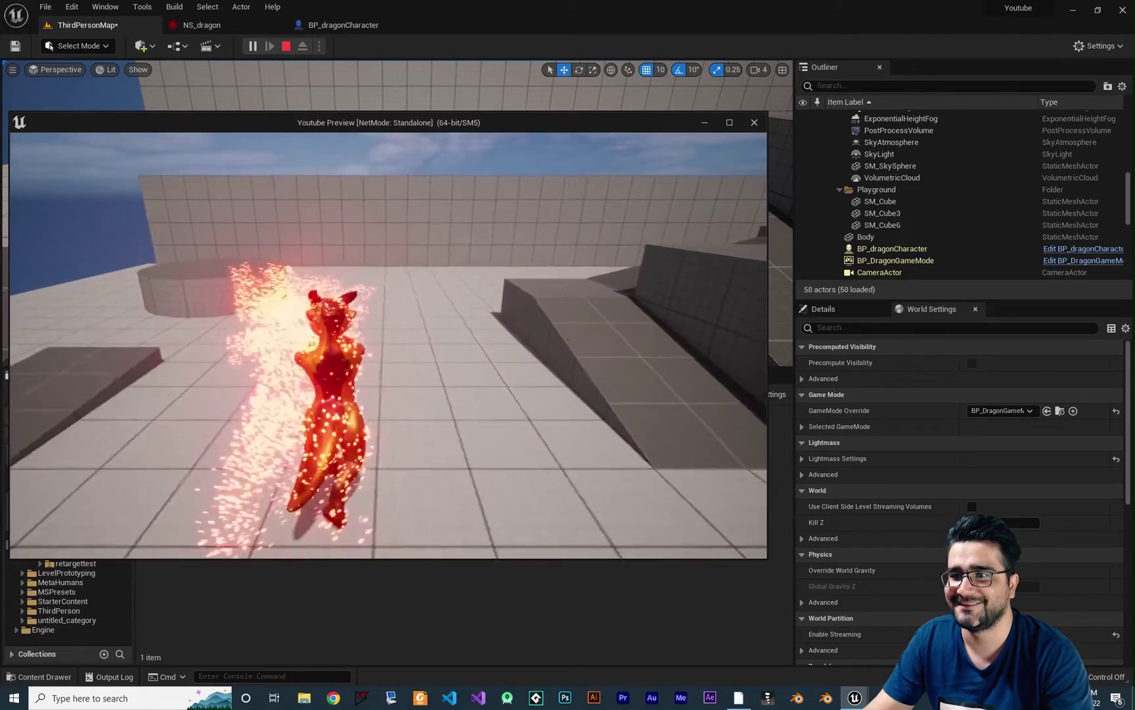
{"action": "key", "text": "d"}
{"action": "key", "text": "Escape"}
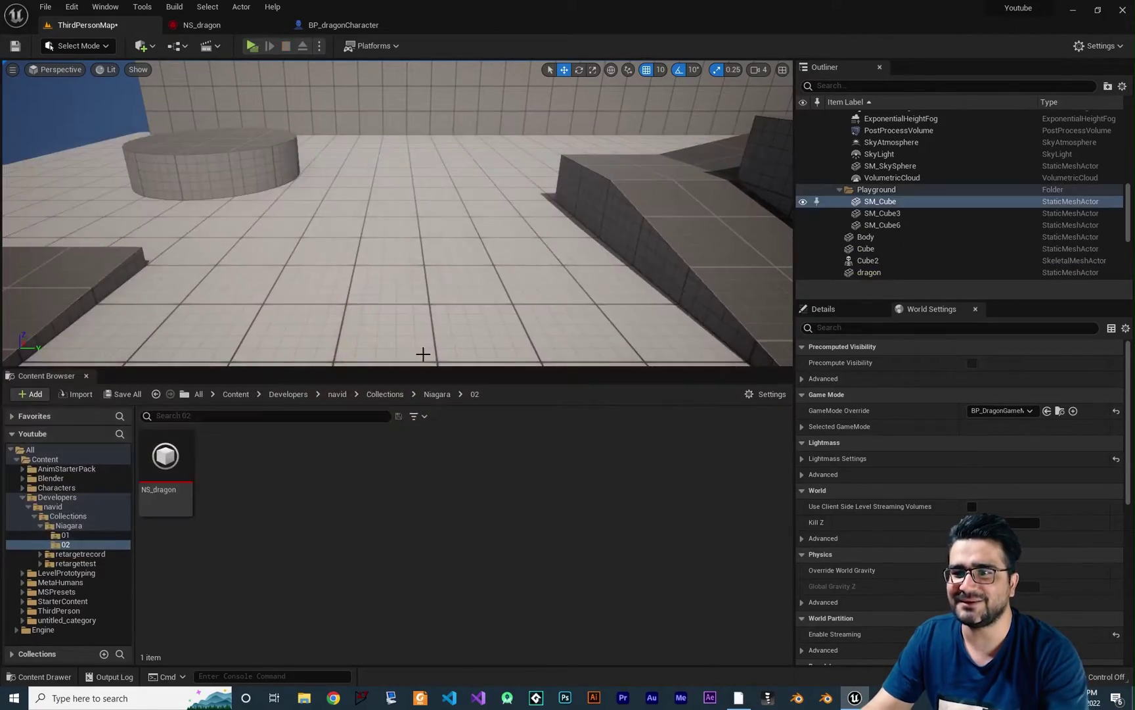
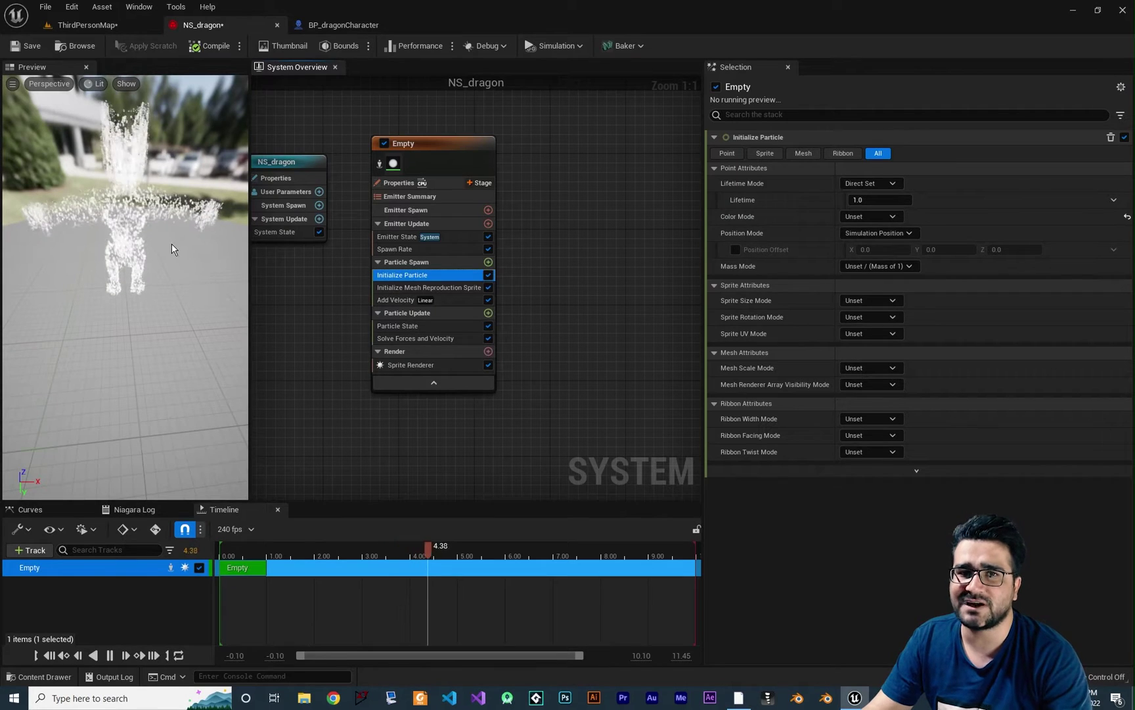
Delete the Add Velocity and Solve Forces and Velocity modules from the NS_dragon emitter, and save the system.
{"action": "left_click", "coordinate": [96, 130]}
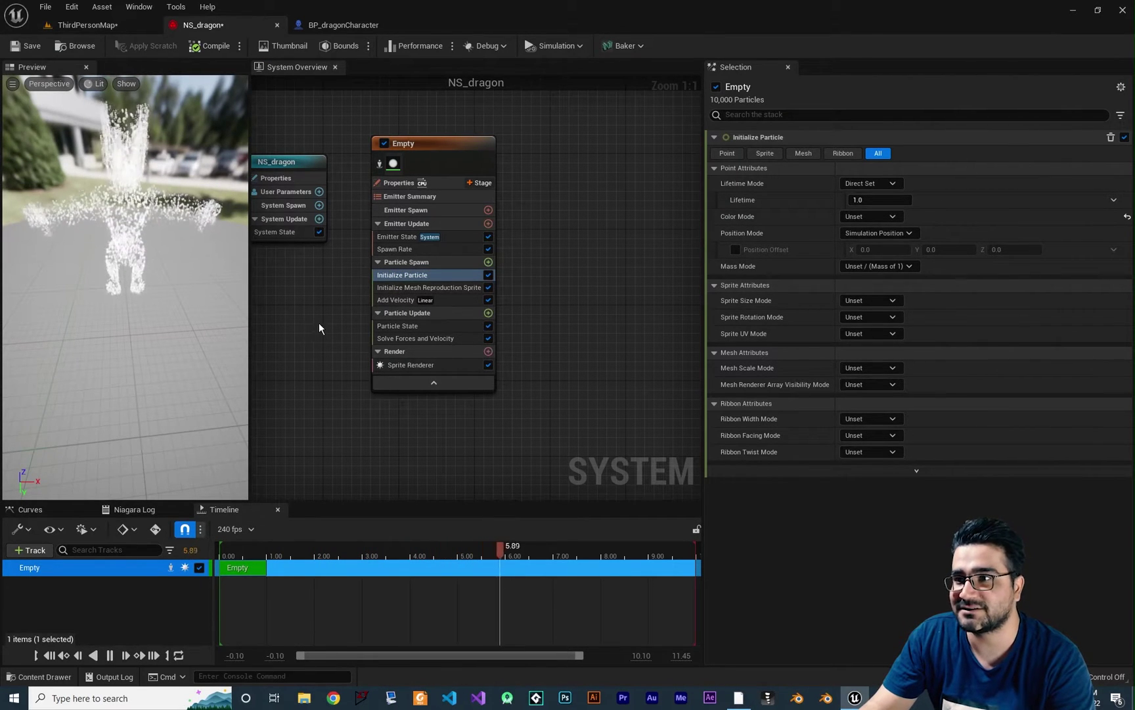
{"action": "left_click", "coordinate": [475, 300]}
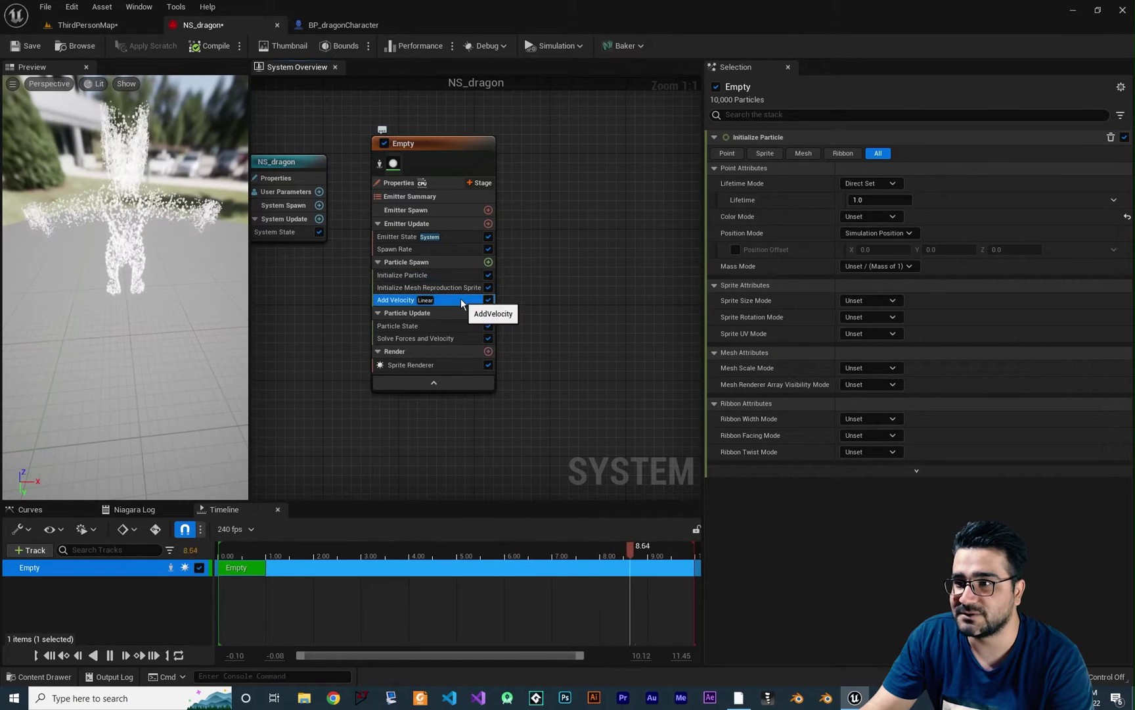
{"action": "key", "text": "Delete"}
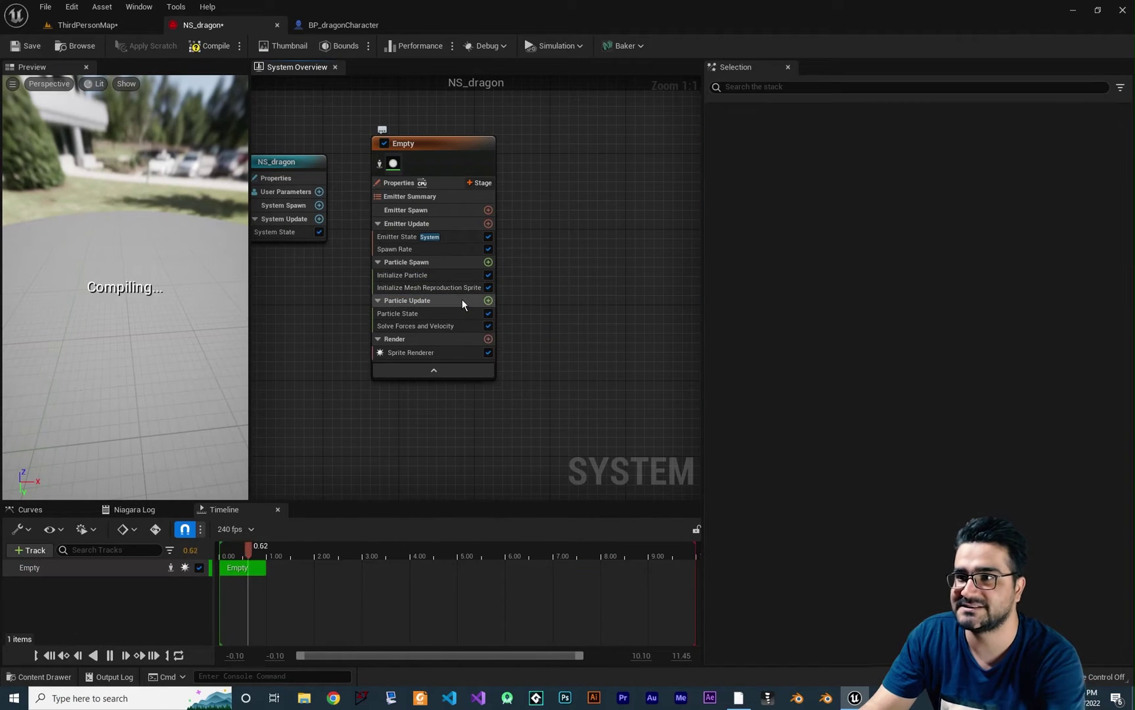
{"action": "left_click", "coordinate": [395, 326]}
{"action": "key", "text": "Delete"}
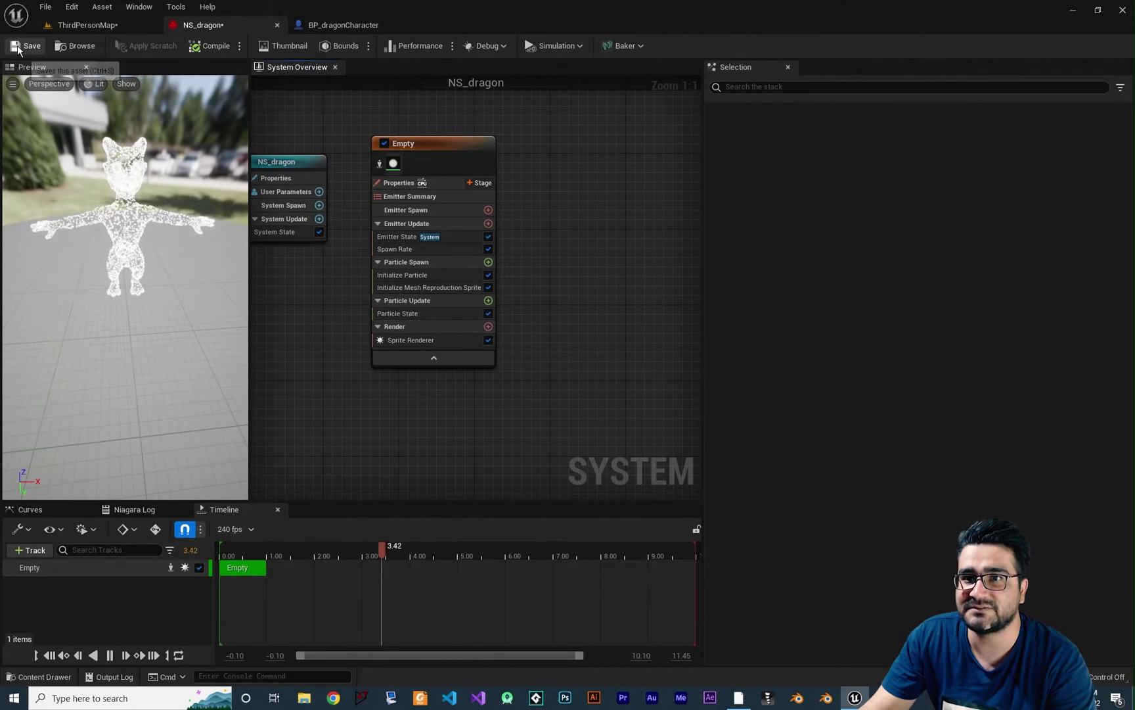
Run the ThirdPersonMap preview and walk the dragon forward to check the particles without added velocity.
{"action": "left_click", "coordinate": [74, 29]}
{"action": "left_click", "coordinate": [254, 45]}
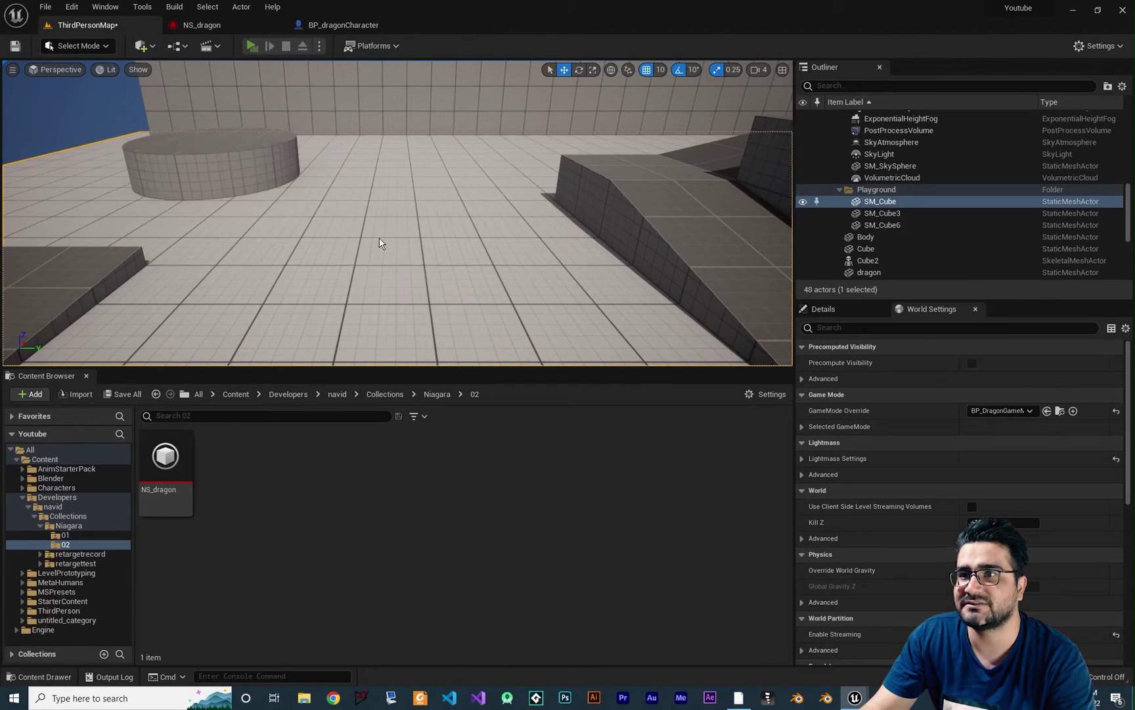
{"action": "left_click", "coordinate": [381, 263]}
{"action": "key", "text": "w"}
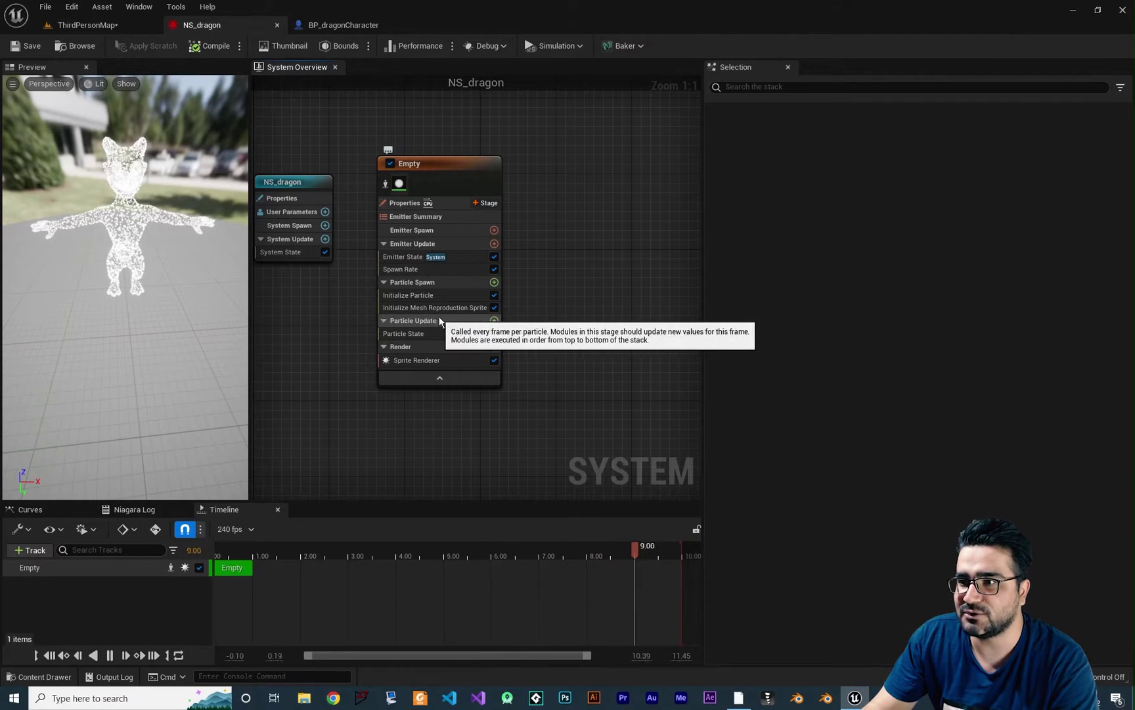
Add an Update Mesh Reproduction Sprite module to the Particle Update stage of the NS_dragon emitter.
{"action": "left_click", "coordinate": [494, 321]}
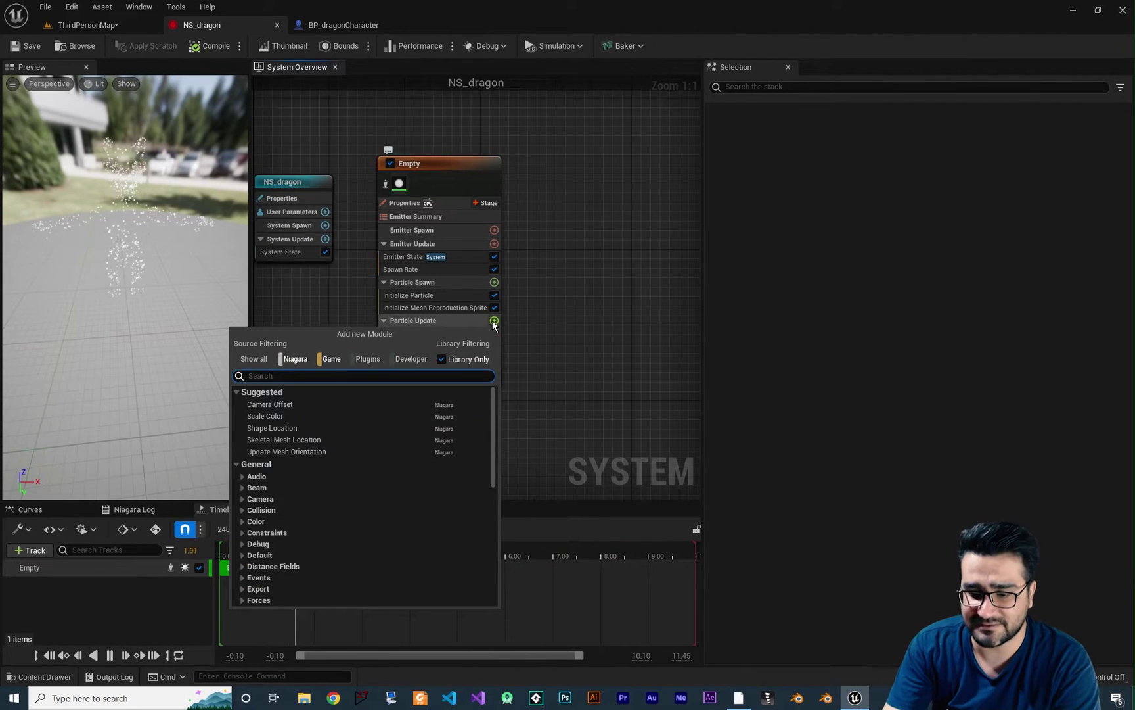
{"action": "type", "text": "mesh re"}
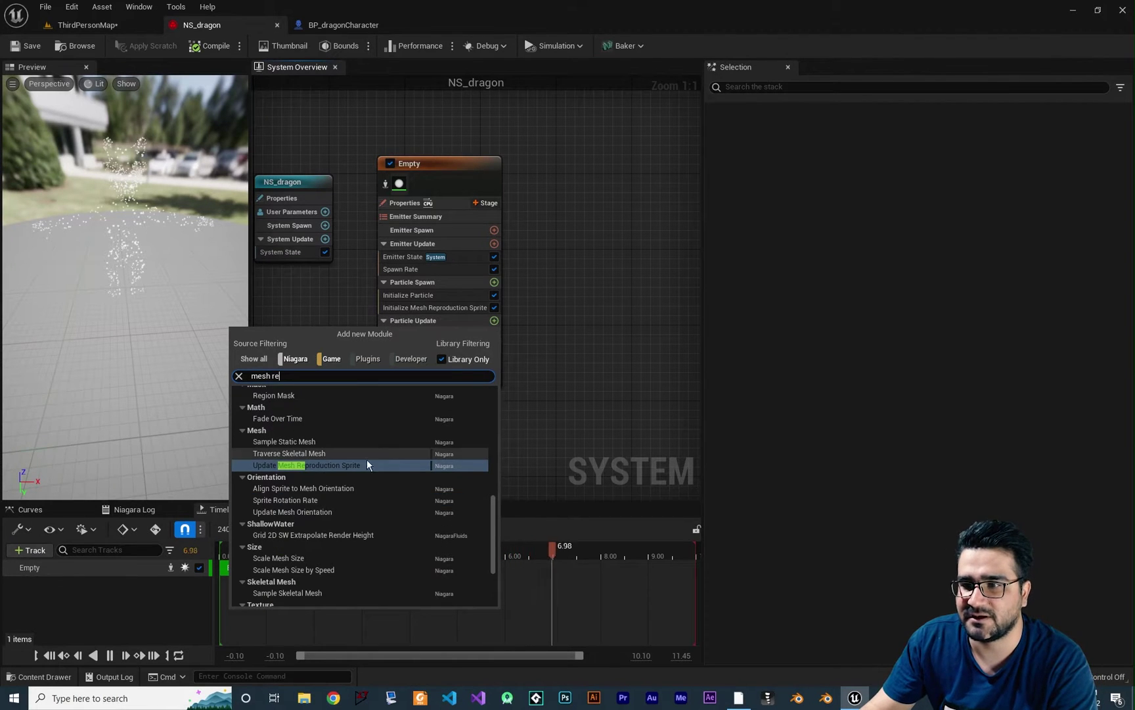
{"action": "mouse_move", "coordinate": [316, 469]}
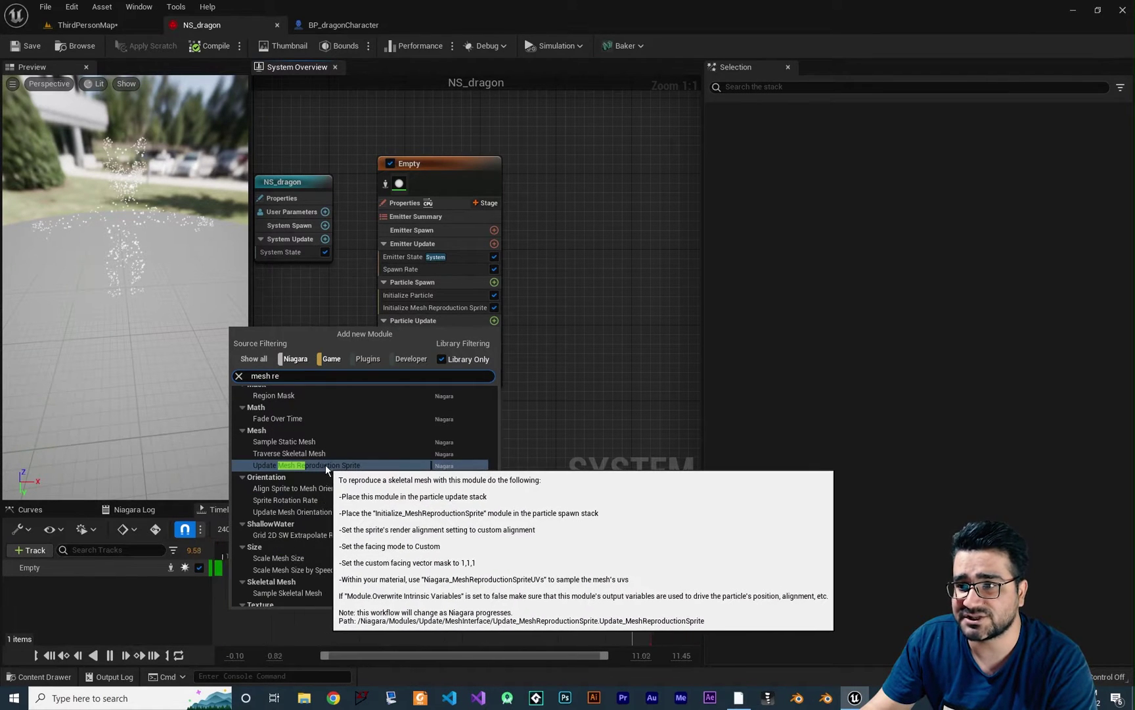
{"action": "left_click", "coordinate": [326, 464]}
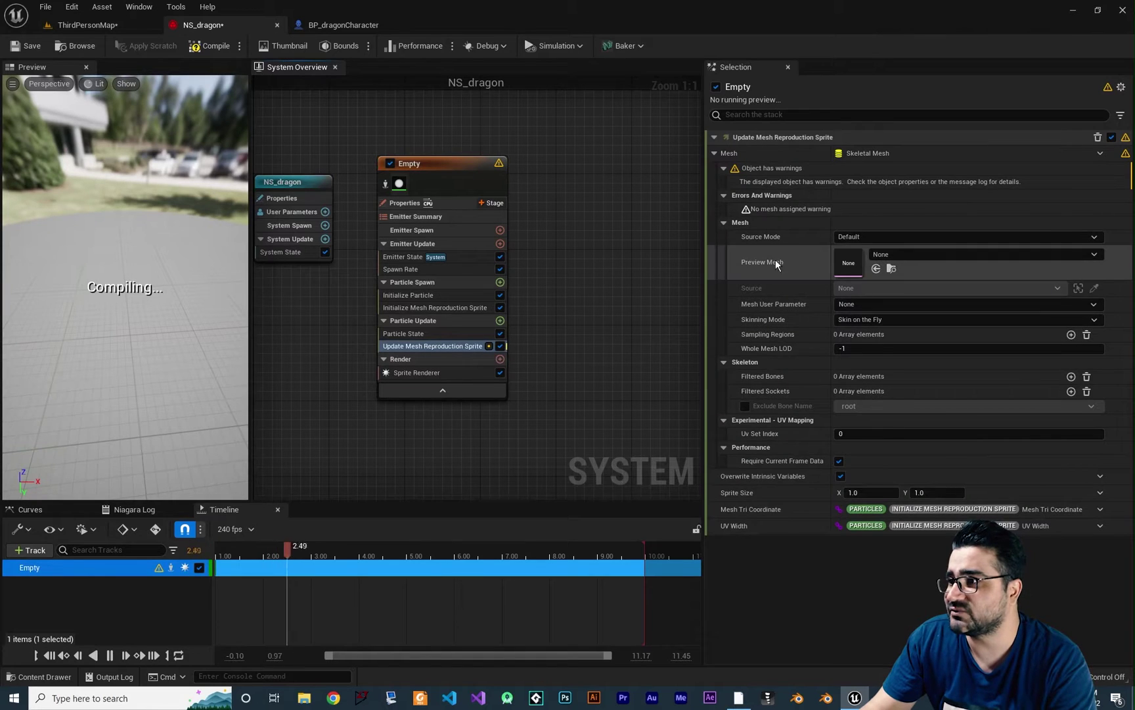
Assign the dragon skeletal mesh as the Update Mesh Reproduction Sprite module's Preview Mesh, and save the system.
{"action": "left_click", "coordinate": [898, 255]}
{"action": "left_click", "coordinate": [940, 413]}
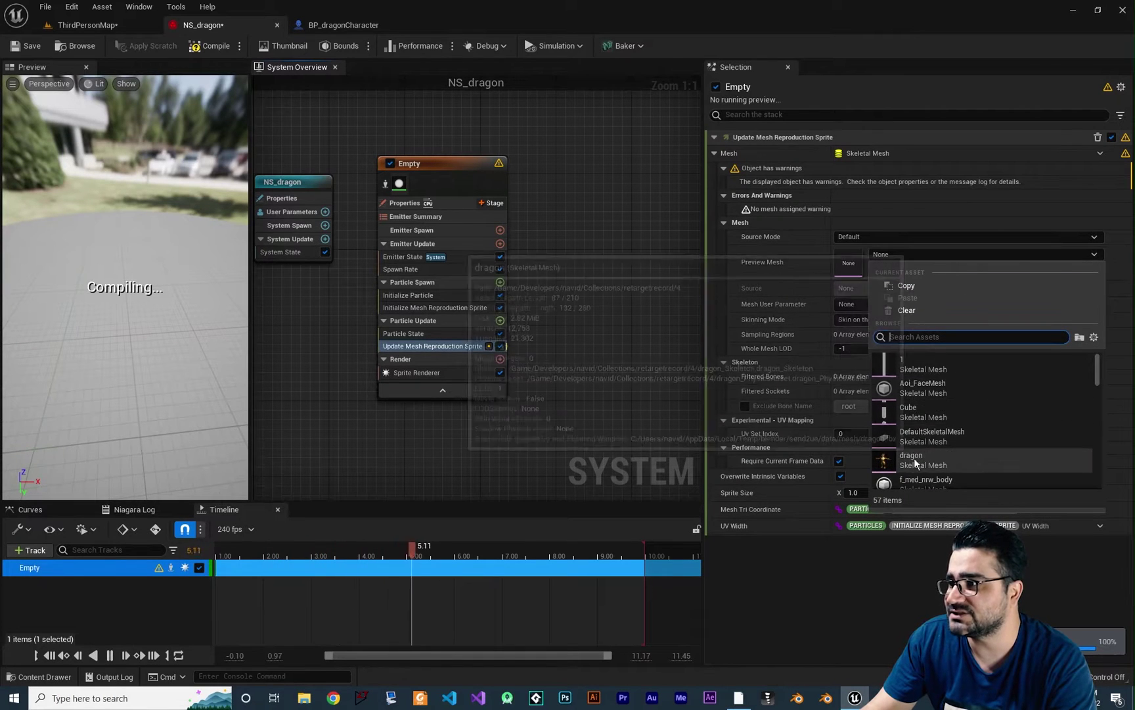
{"action": "left_click", "coordinate": [25, 46]}
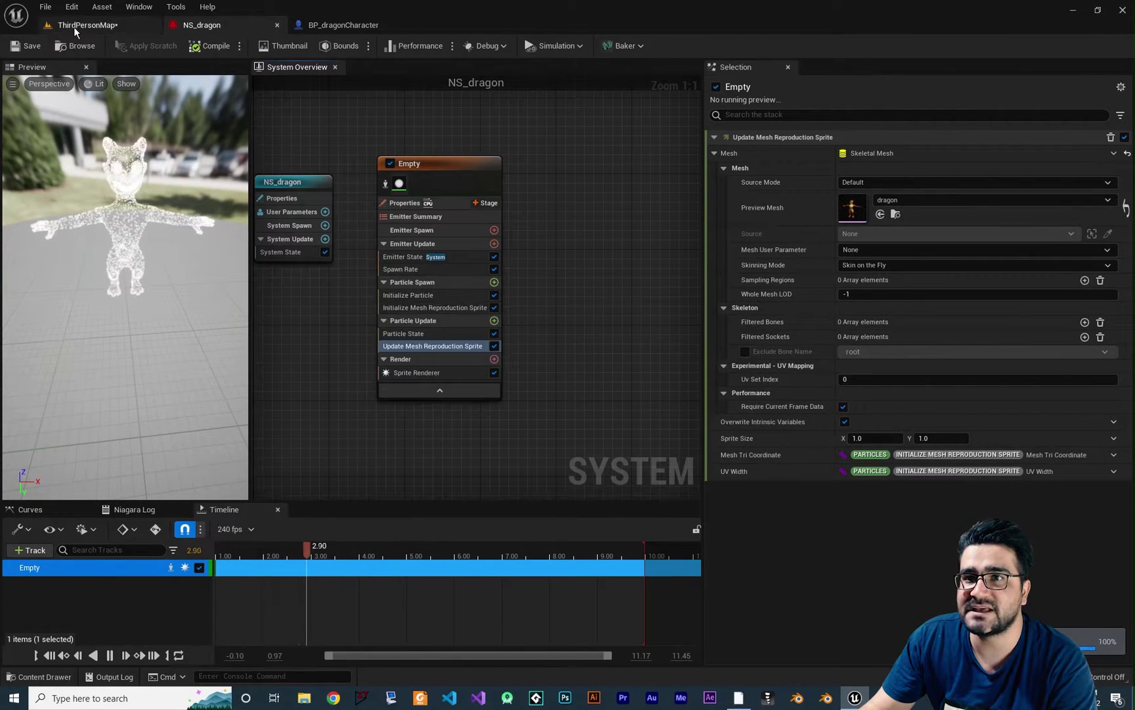
Run the ThirdPersonMap preview and walk the dragon forward to check that the particles follow its animated mesh.
{"action": "left_click", "coordinate": [79, 25]}
{"action": "left_click", "coordinate": [249, 48]}
{"action": "left_click", "coordinate": [376, 346]}
{"action": "key", "text": "w"}
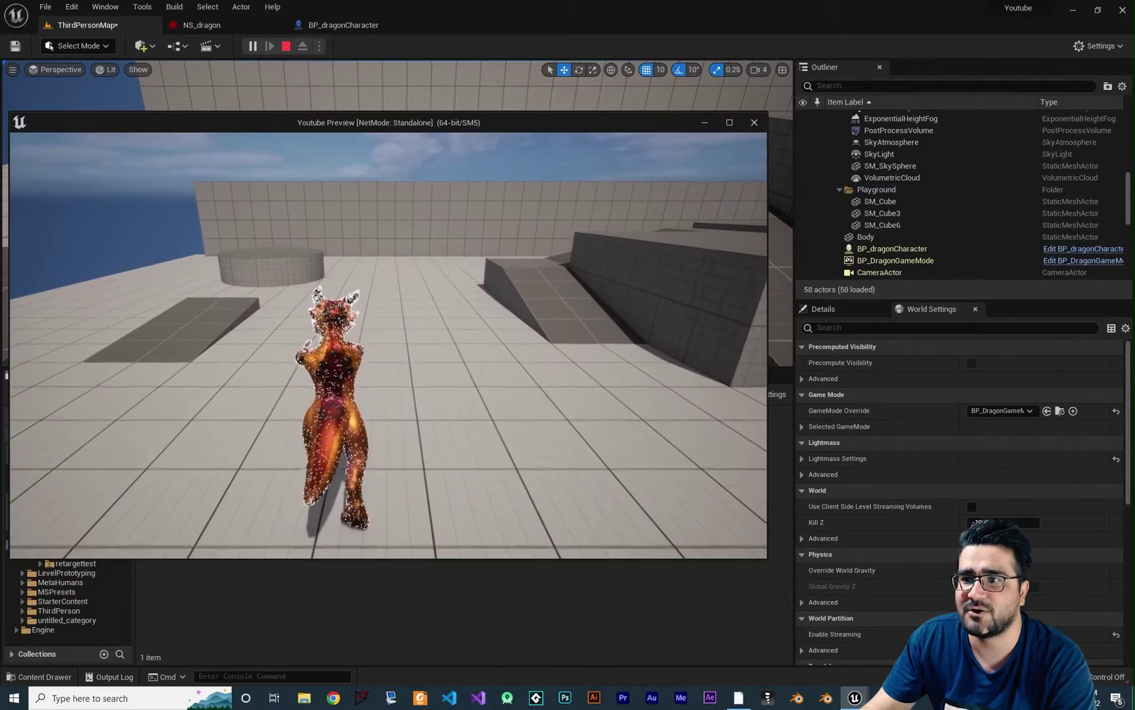
Walk the dragon backward in the running ThirdPersonMap preview and stop the preview.
{"action": "key", "text": "s"}
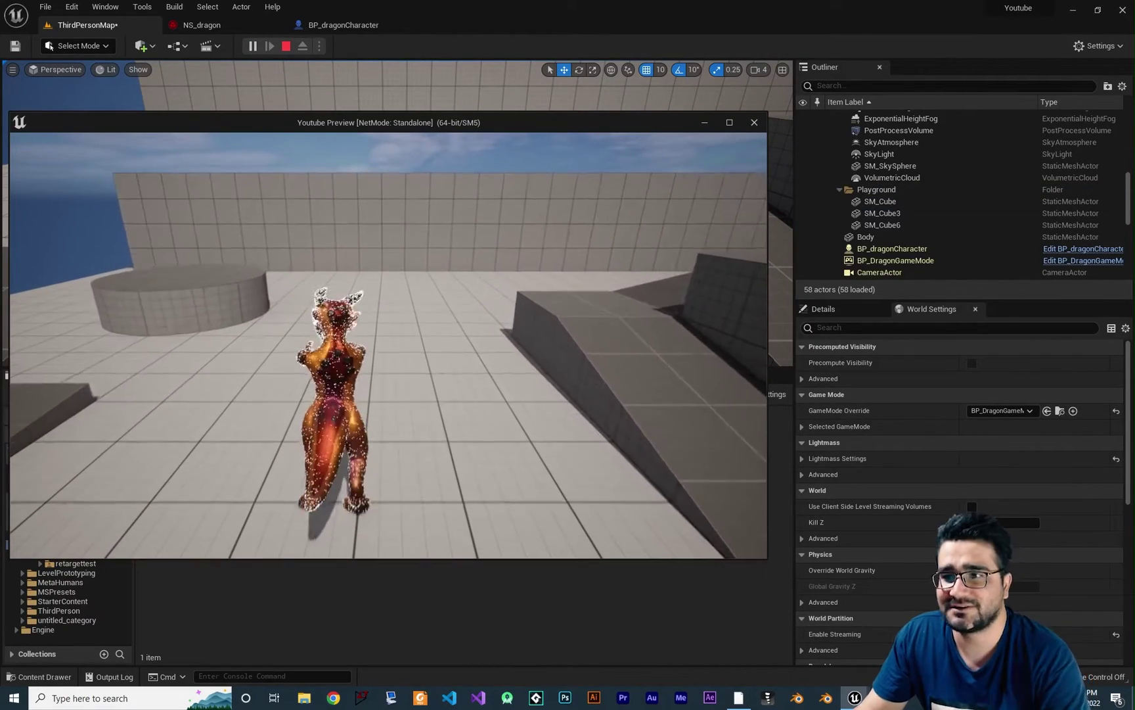
{"action": "key", "text": "Escape"}
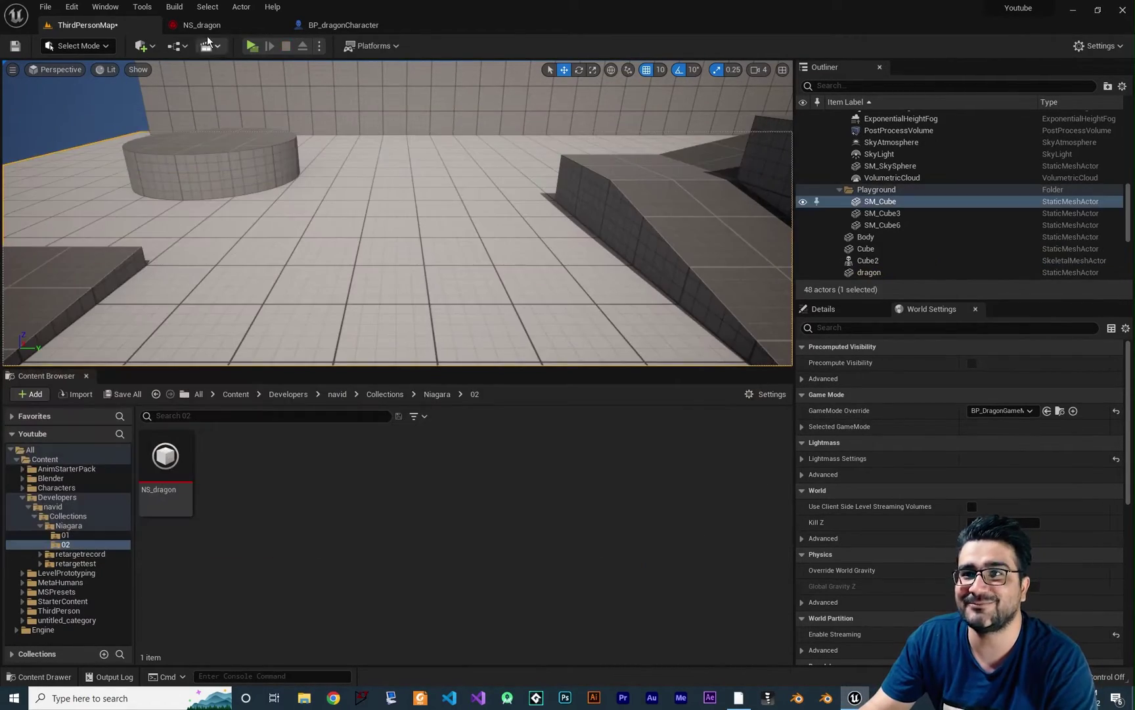
Set Color Mode to Direct Set in the NS_dragon emitter's Initialize Particle module, with the red color of R 100, and save the system.
{"action": "left_click", "coordinate": [202, 25]}
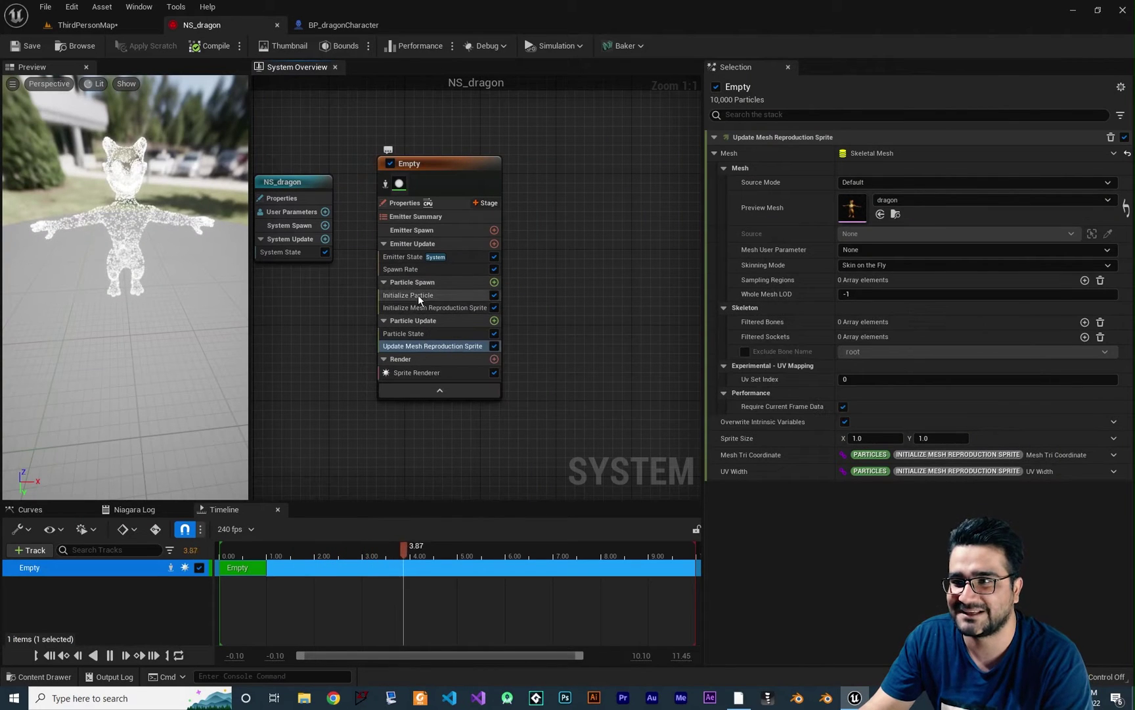
{"action": "left_click", "coordinate": [418, 295]}
{"action": "left_click", "coordinate": [841, 216]}
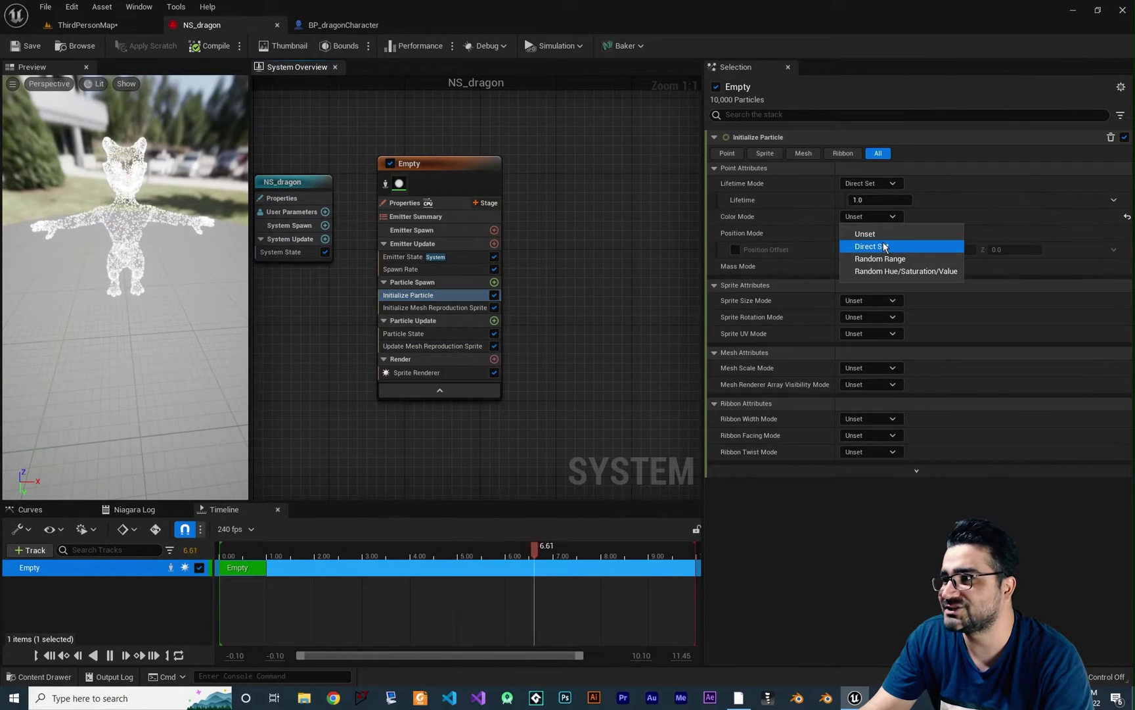
{"action": "left_click", "coordinate": [885, 246]}
{"action": "left_click", "coordinate": [26, 45]}
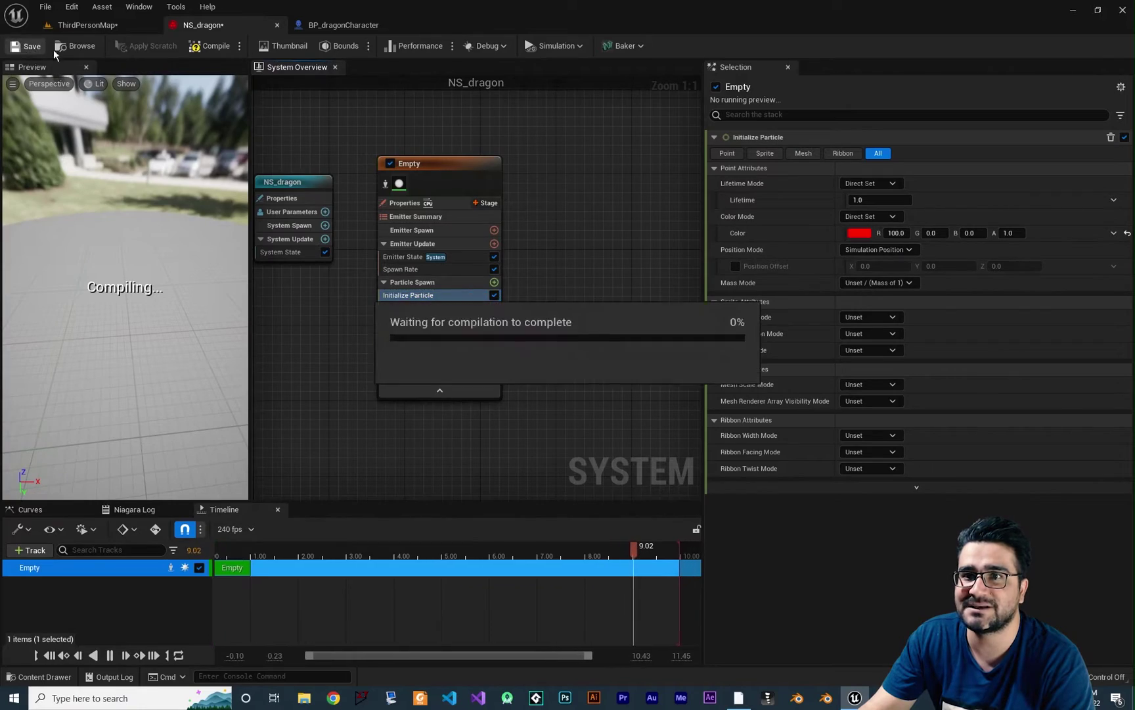
Run the ThirdPersonMap preview, walk the dragon forward to check the red particles, and stop the preview.
{"action": "left_click", "coordinate": [87, 25]}
{"action": "left_click", "coordinate": [251, 46]}
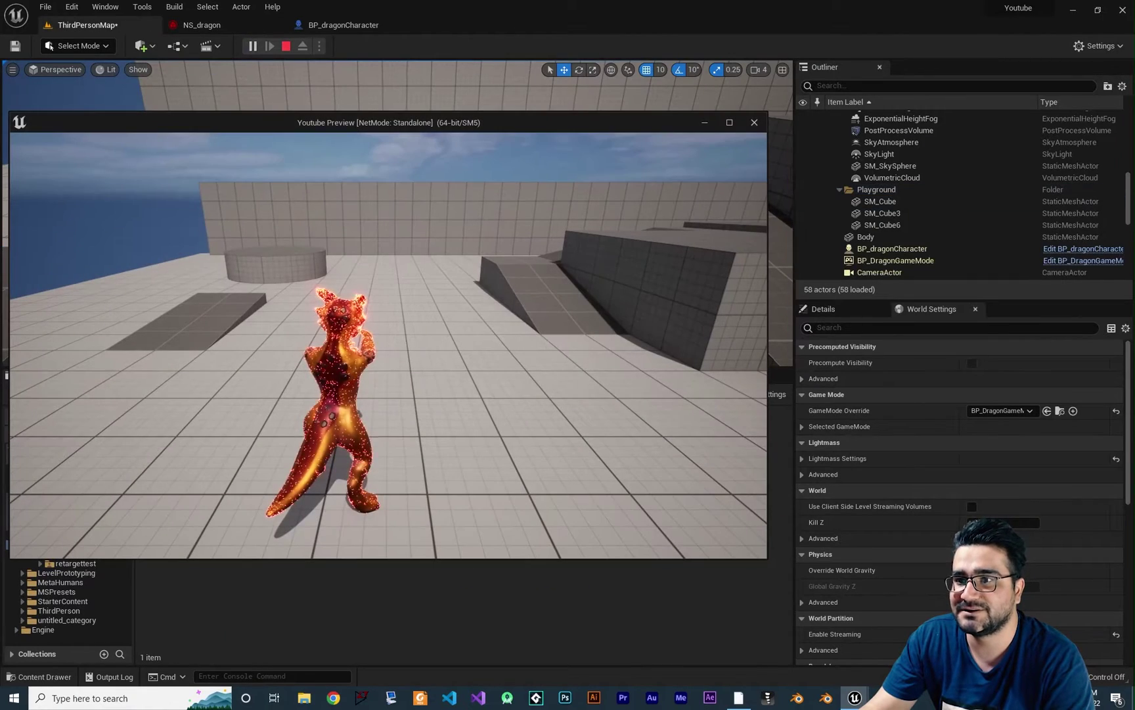
{"action": "key", "text": "w"}
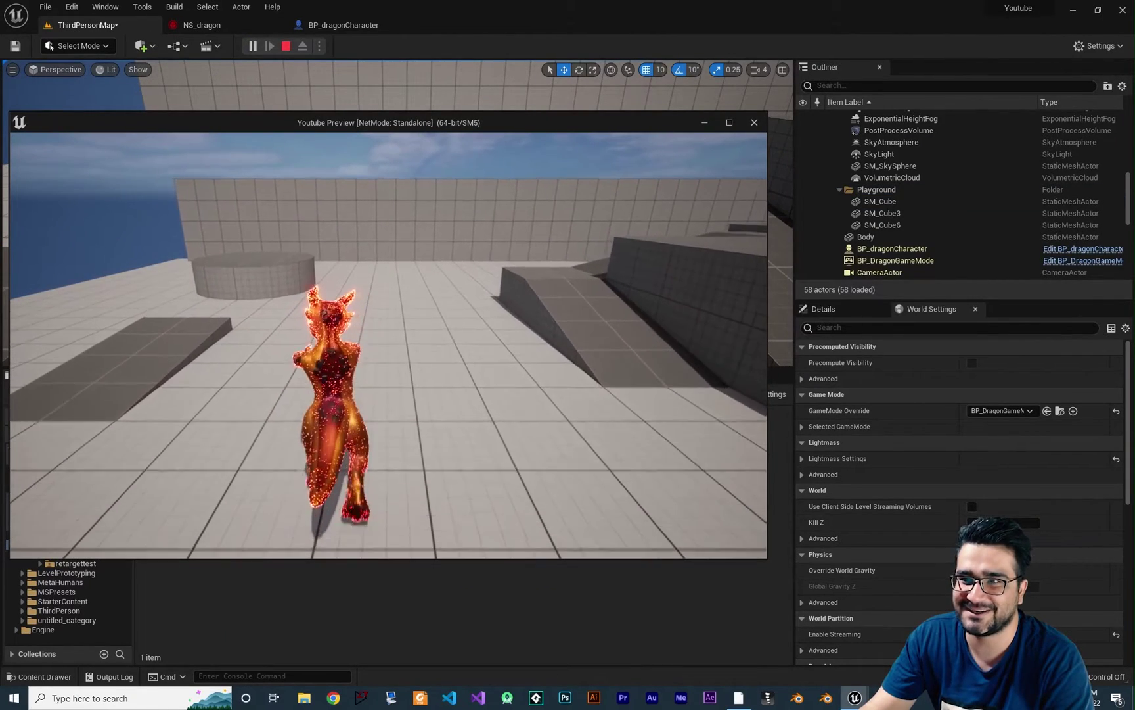
{"action": "key", "text": "w"}
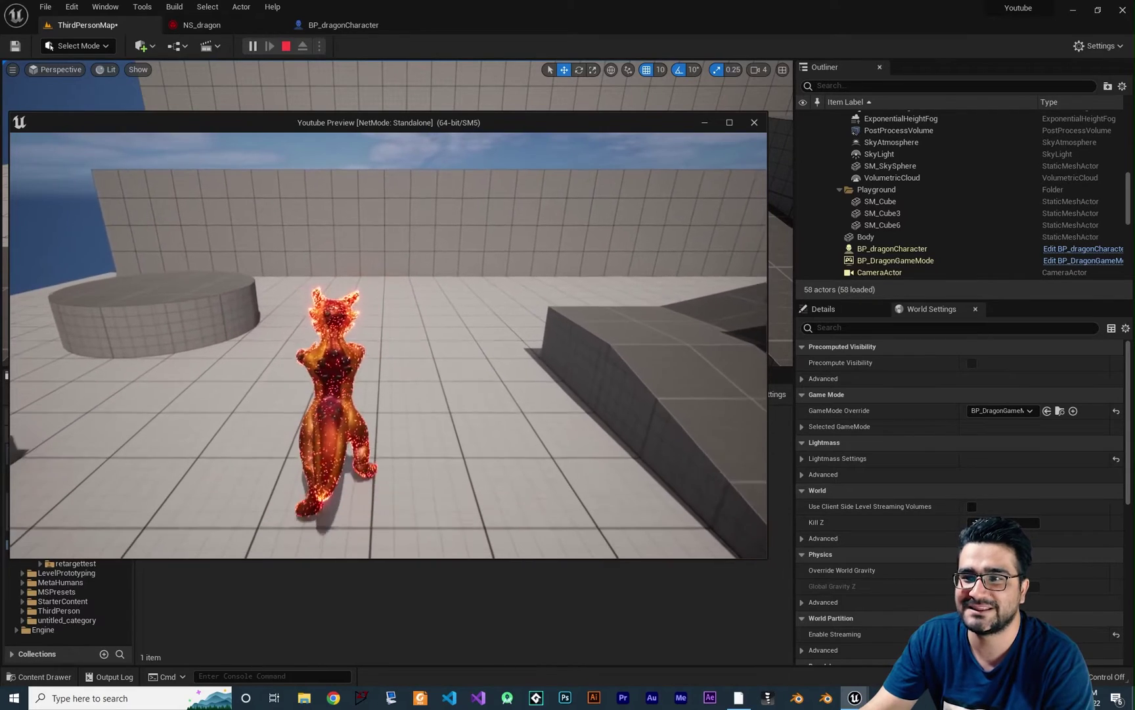
{"action": "key", "text": "Escape"}
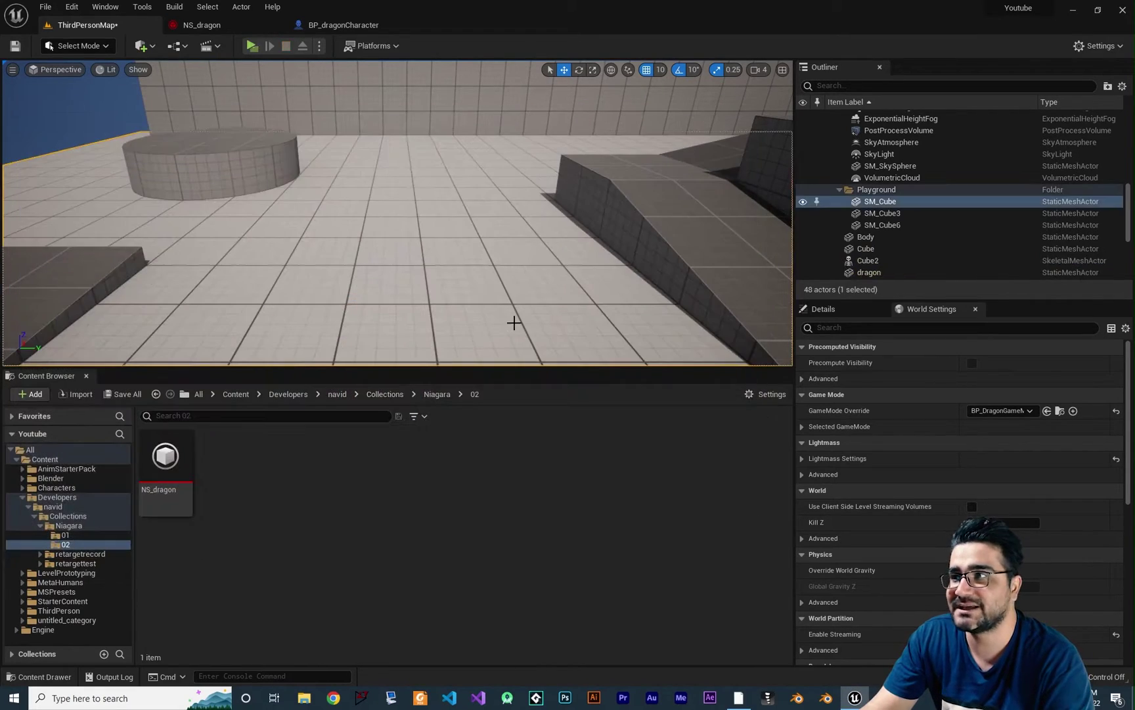
Raise the NS_dragon emitter's SpawnRate to 100000 while it still simulates on the CPU.
{"action": "left_click", "coordinate": [210, 26]}
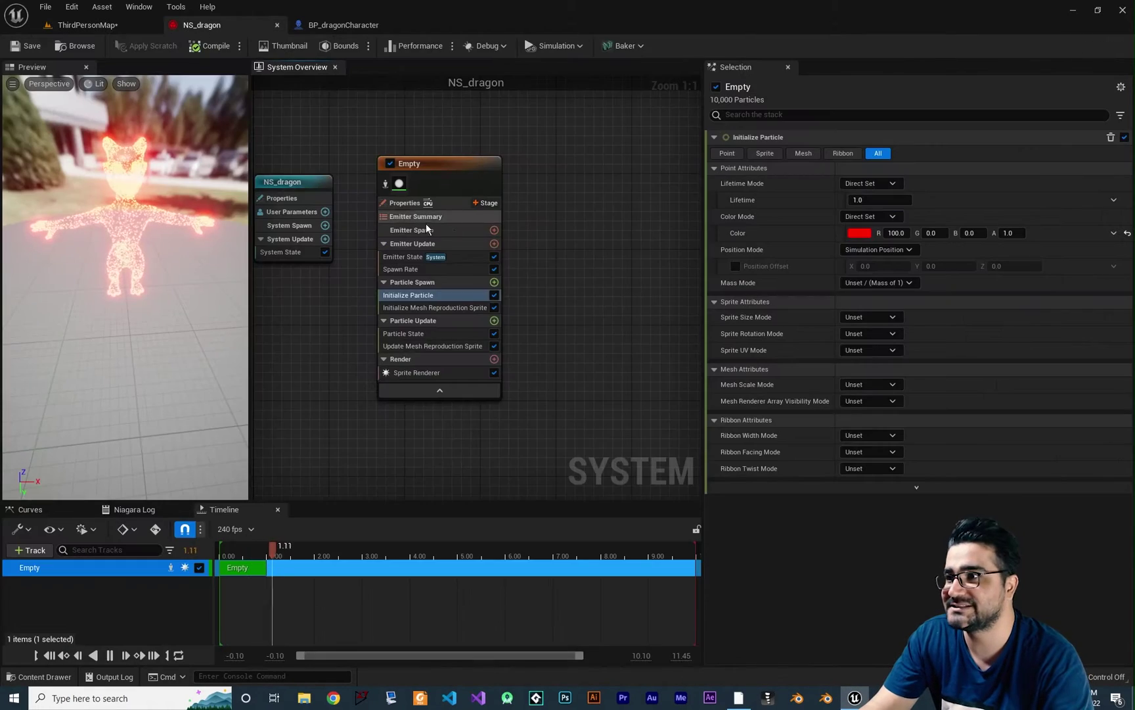
{"action": "left_click", "coordinate": [414, 270]}
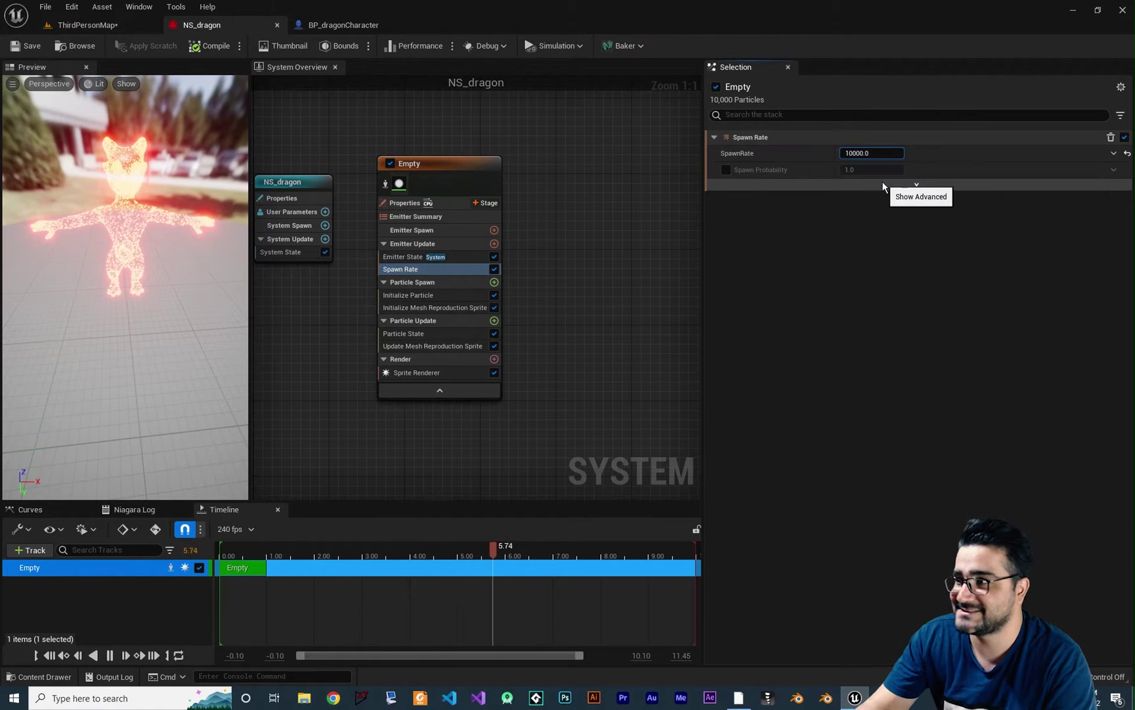
{"action": "type", "text": "0"}
{"action": "key", "text": "Return"}
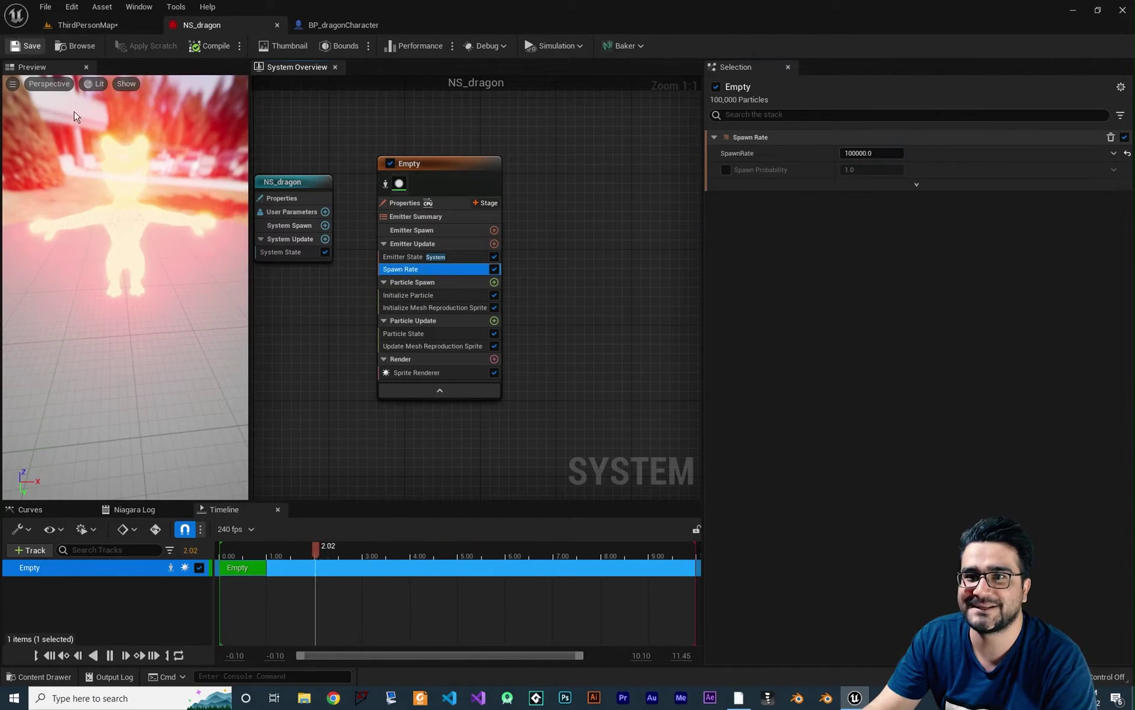
Run the ThirdPersonMap preview to check the dragon with the denser CPU-simulated particles, and stop it.
{"action": "left_click", "coordinate": [115, 25]}
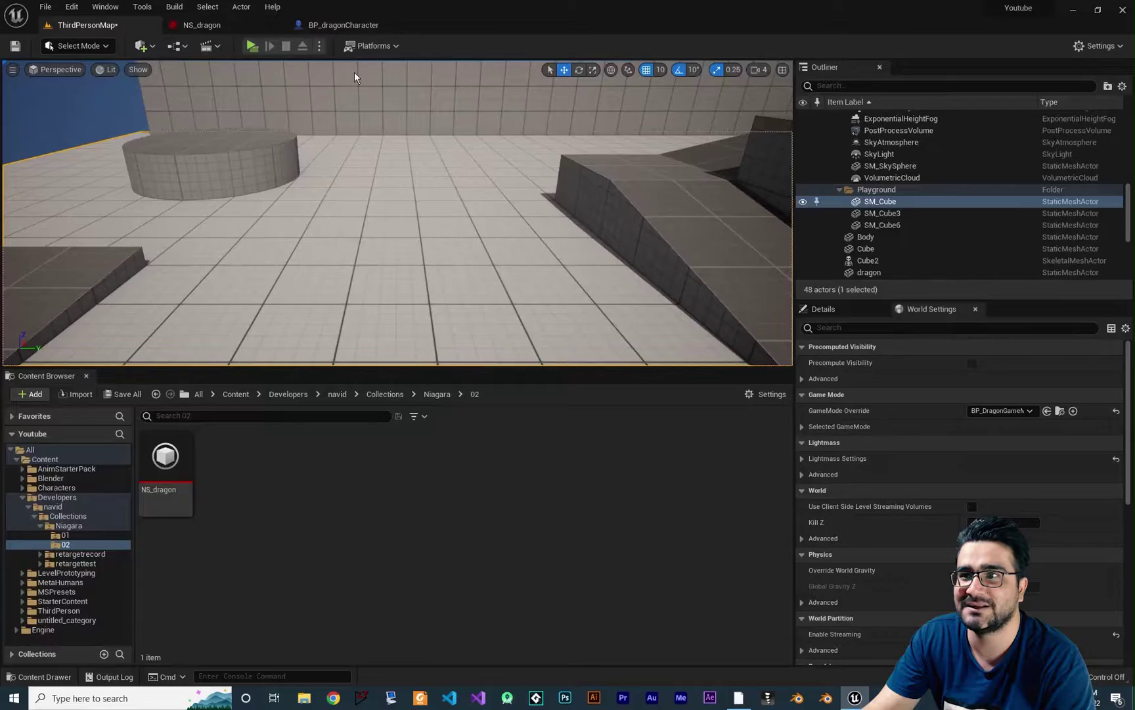
{"action": "left_click", "coordinate": [250, 47]}
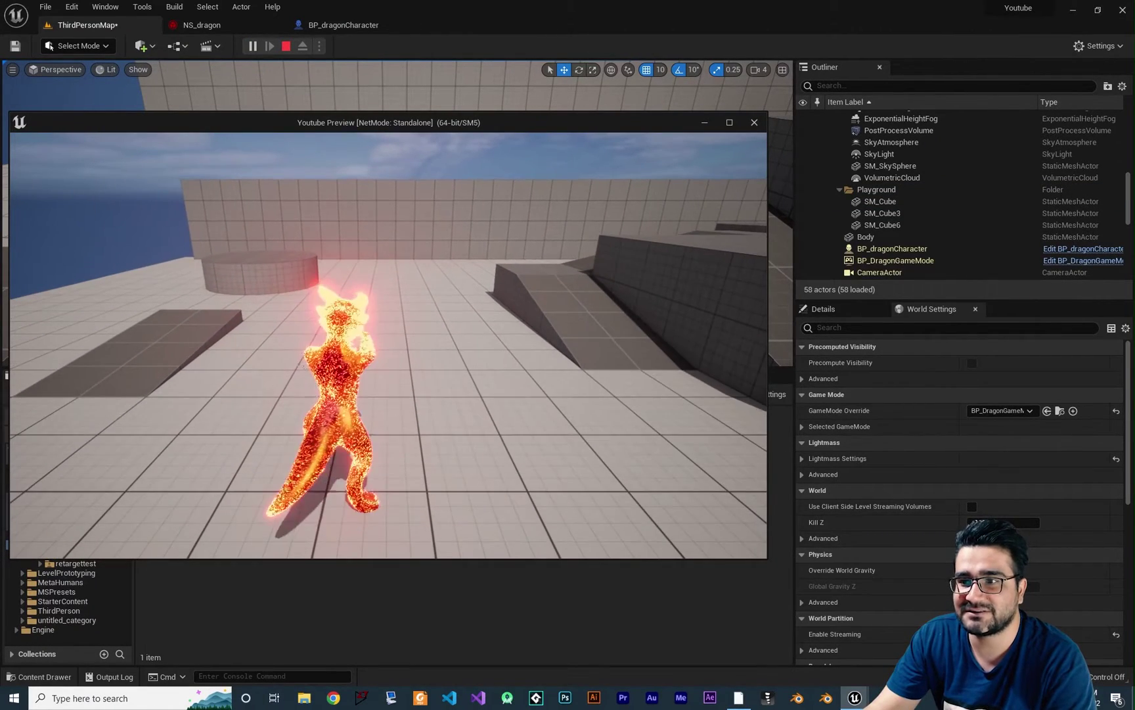
{"action": "key", "text": "Escape"}
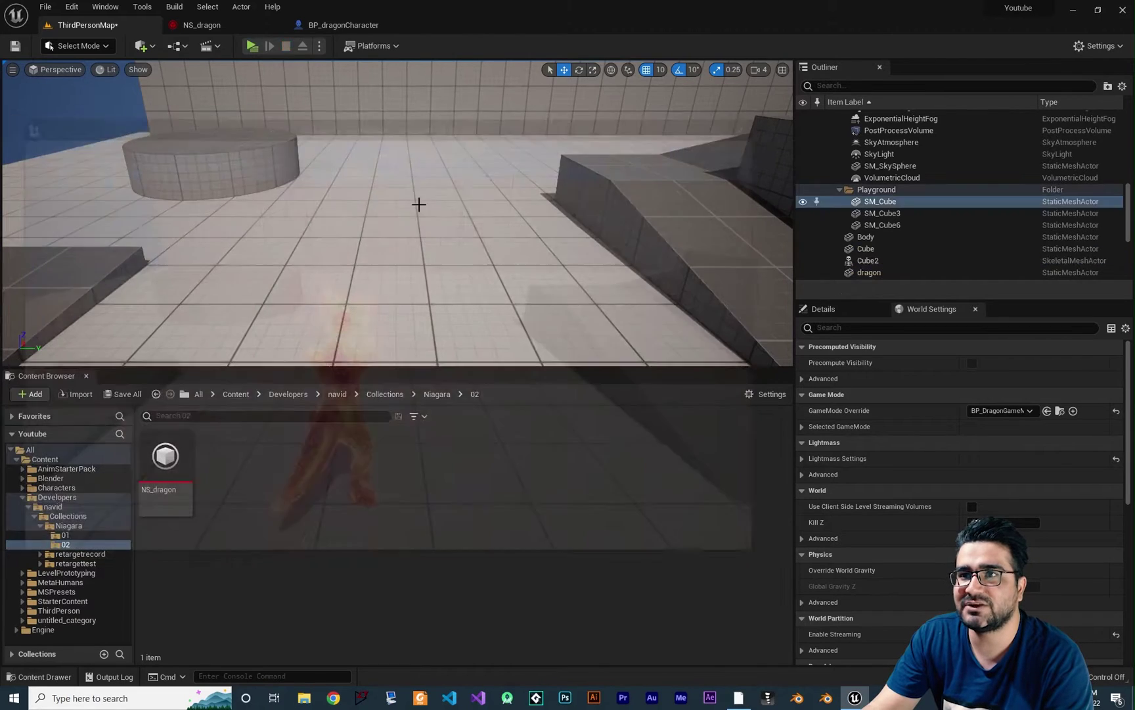
Return to NS_dragon and reduce the emitter's SpawnRate to 10000.
{"action": "left_click", "coordinate": [201, 25]}
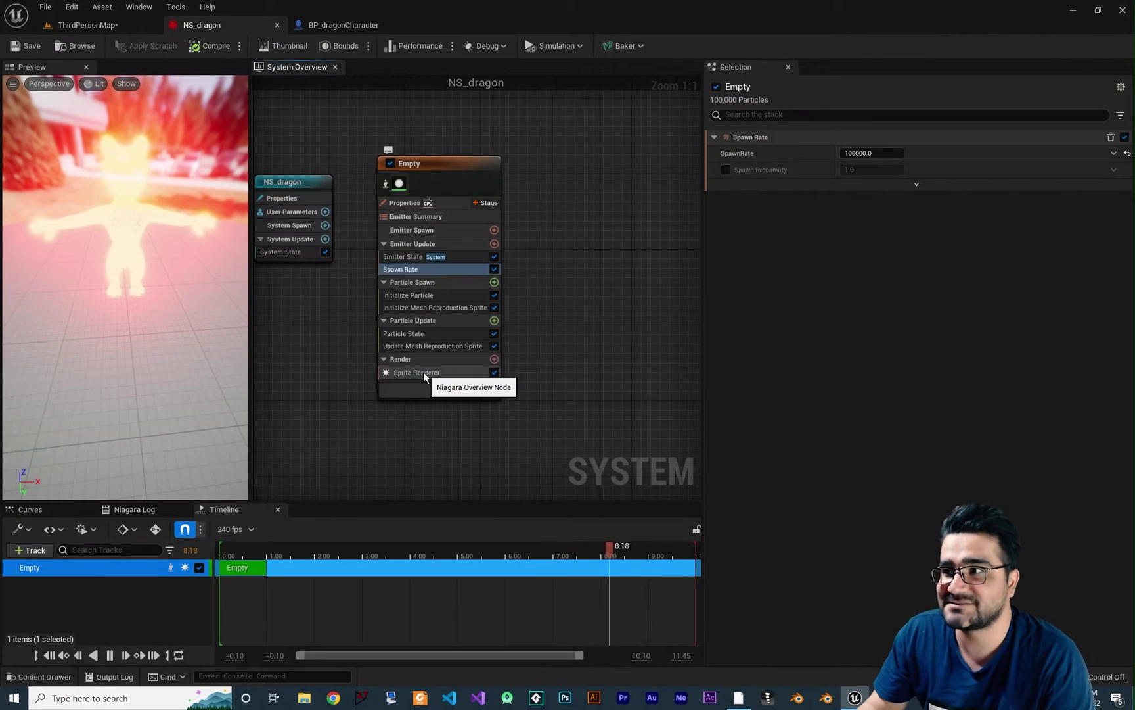
{"action": "left_click", "coordinate": [860, 153]}
{"action": "key", "text": "BackSpace"}
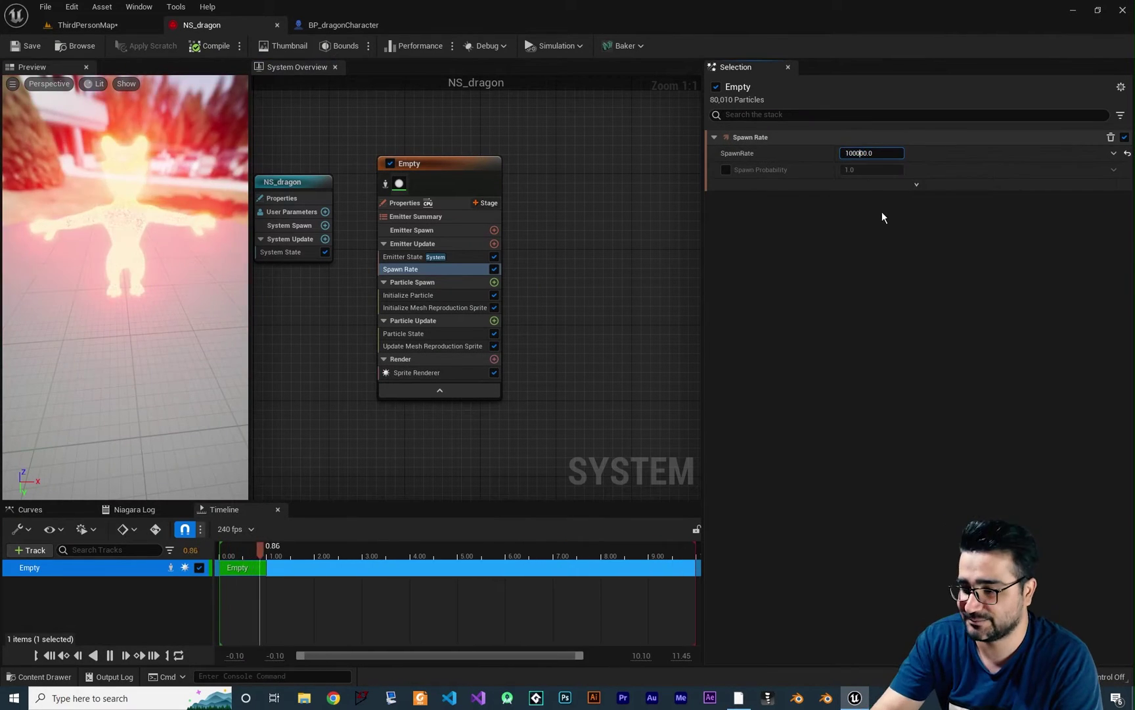
{"action": "key", "text": "Return"}
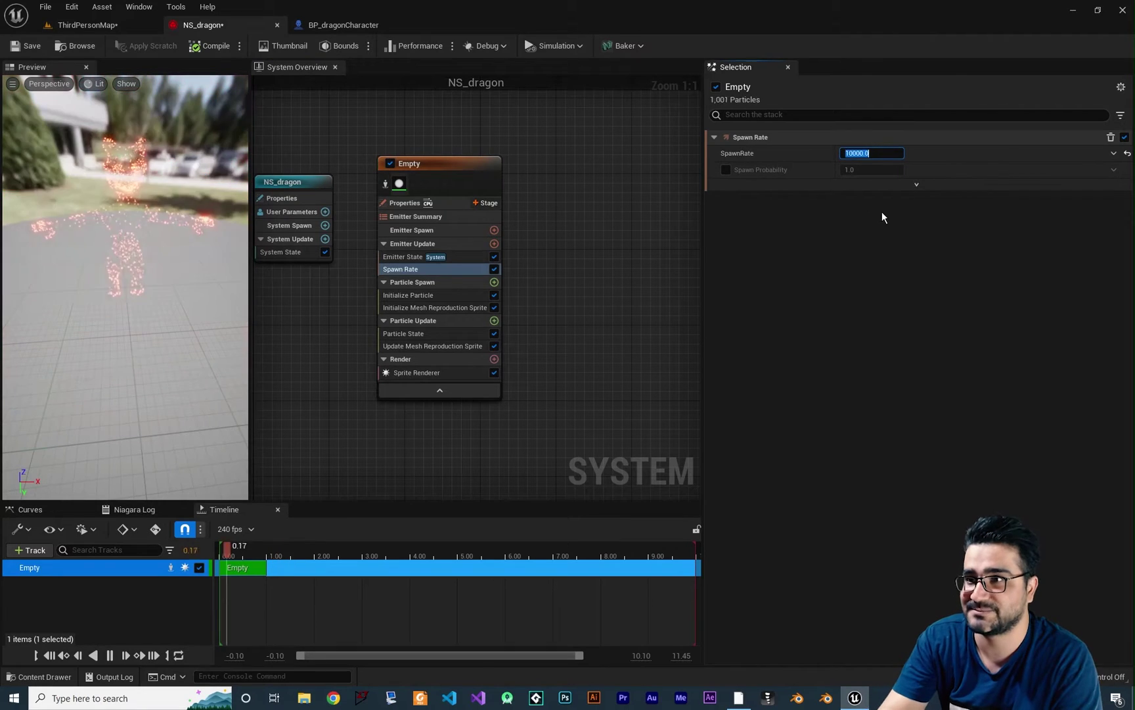
Set the emitter's Sim Target to GPUCompute Sim, enable Fixed Bounds, and save NS_dragon.
{"action": "left_click", "coordinate": [421, 204]}
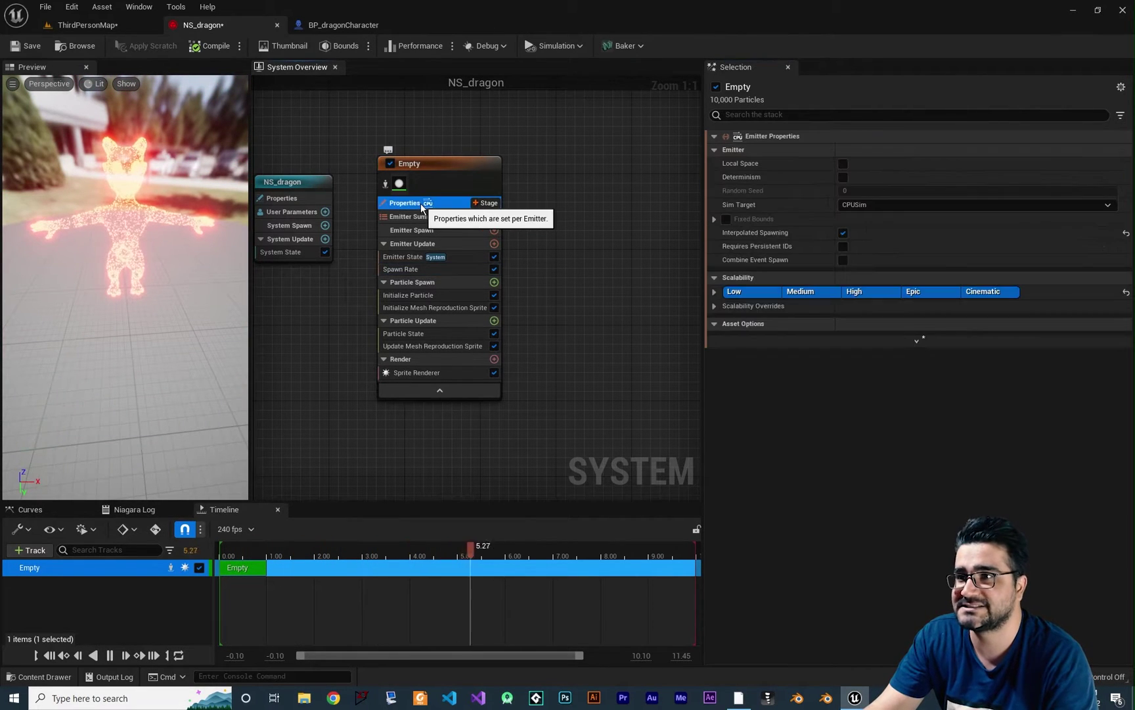
{"action": "left_click", "coordinate": [864, 205]}
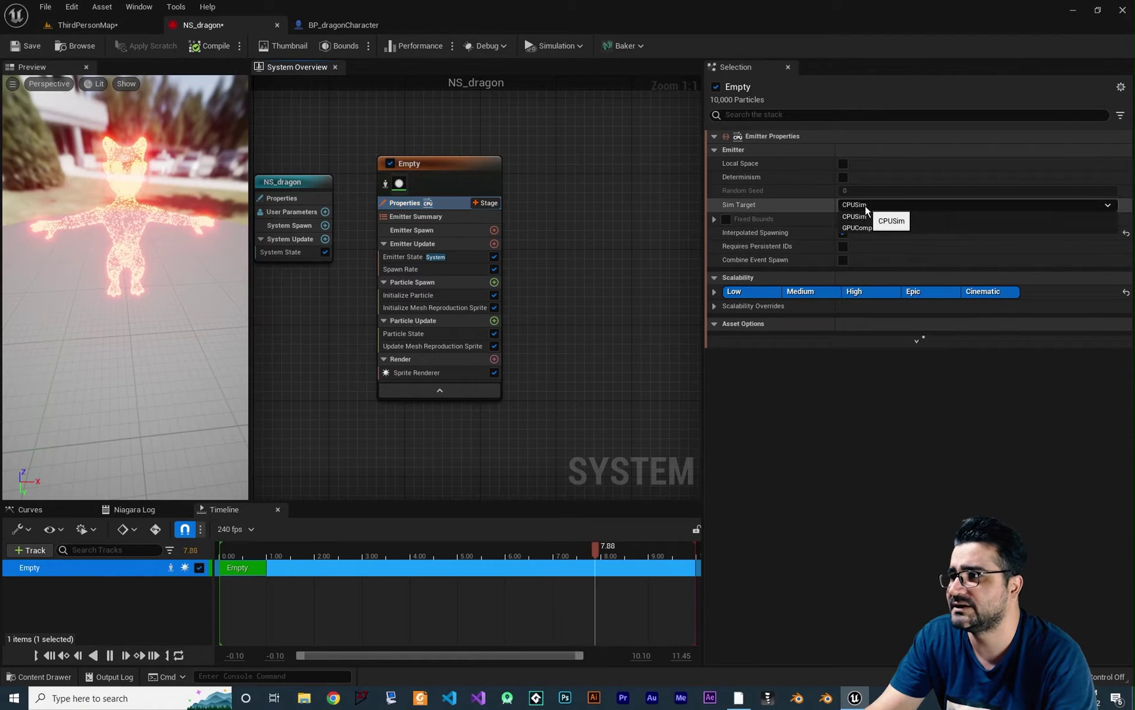
{"action": "left_click", "coordinate": [880, 227]}
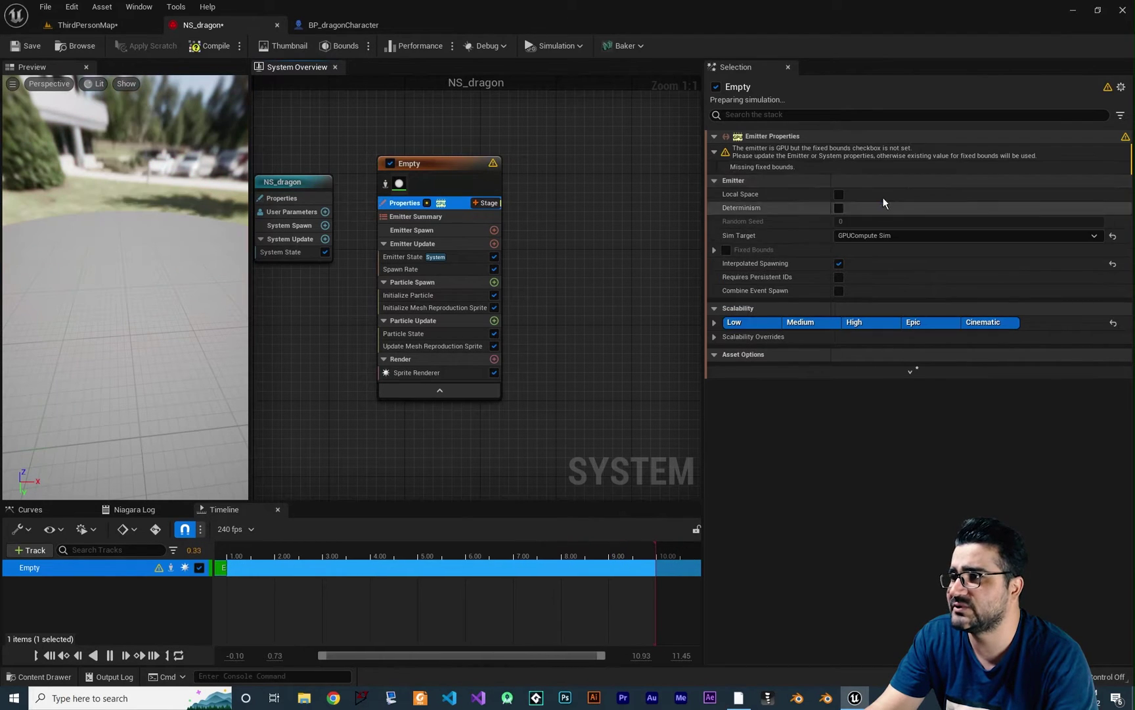
{"action": "left_click", "coordinate": [726, 250]}
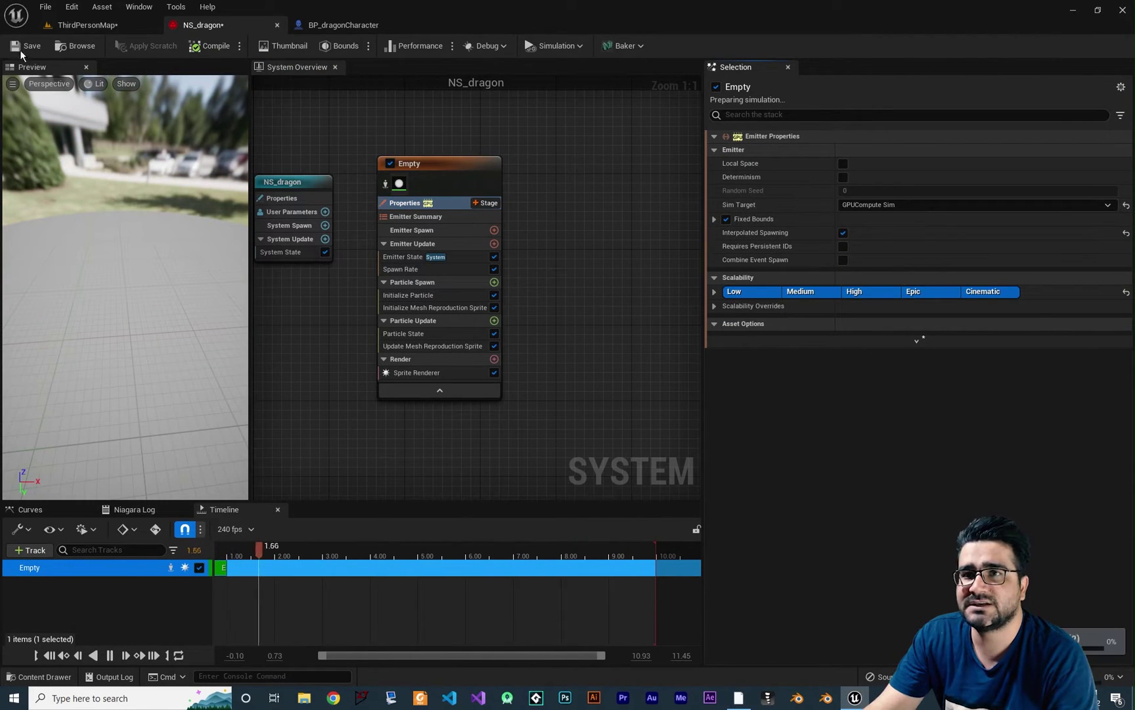
{"action": "key", "text": "ctrl+s"}
Set the GPU emitter's SpawnRate to 100000 and save the system.
{"action": "left_click", "coordinate": [413, 268]}
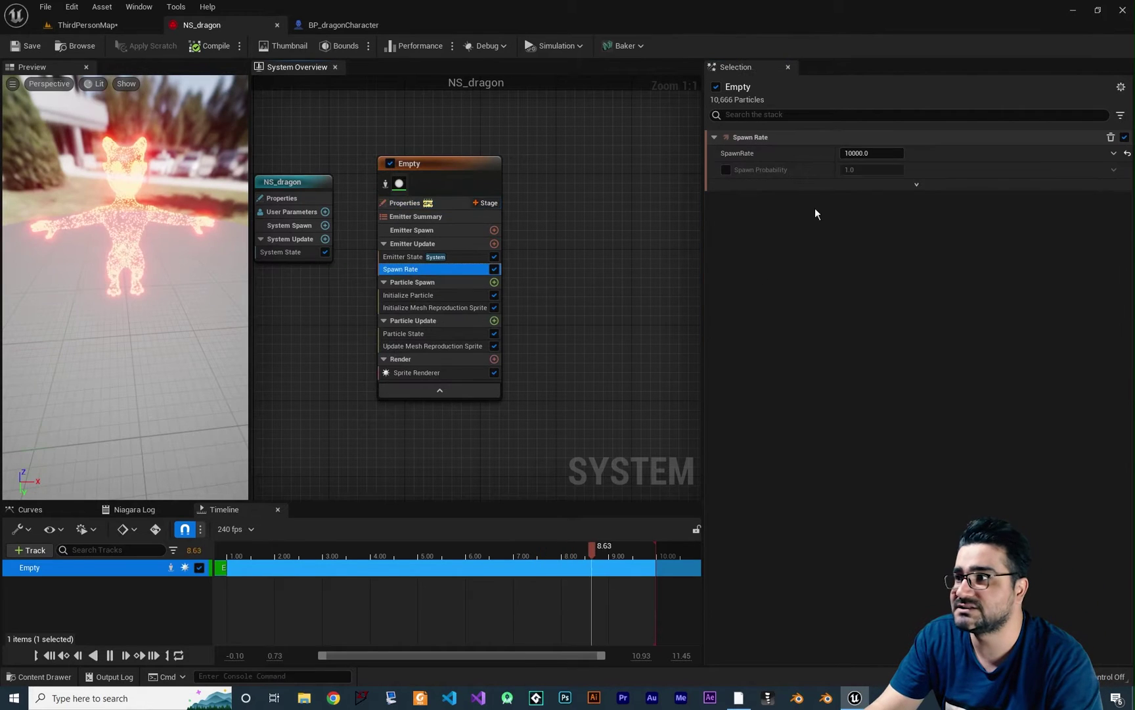
{"action": "left_click", "coordinate": [856, 153]}
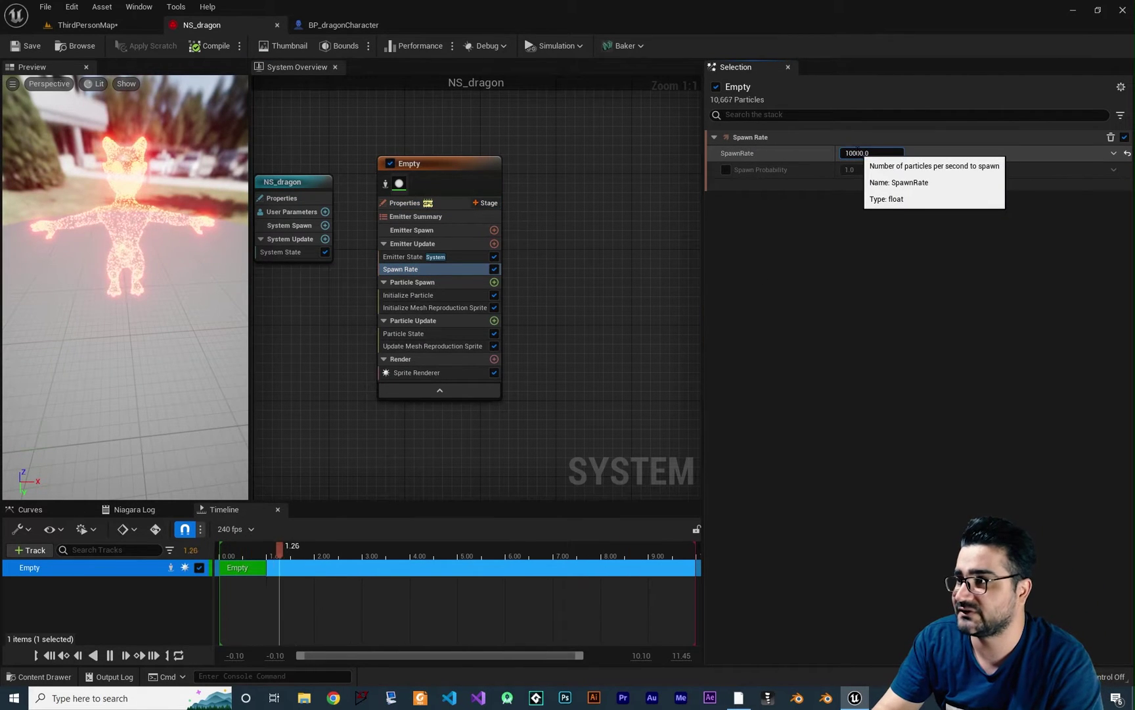
{"action": "type", "text": "0"}
{"action": "key", "text": "Return"}
{"action": "left_click", "coordinate": [25, 47]}
Run the ThirdPersonMap preview to check the GPU-simulated particles on the dragon, and stop it.
{"action": "left_click", "coordinate": [105, 25]}
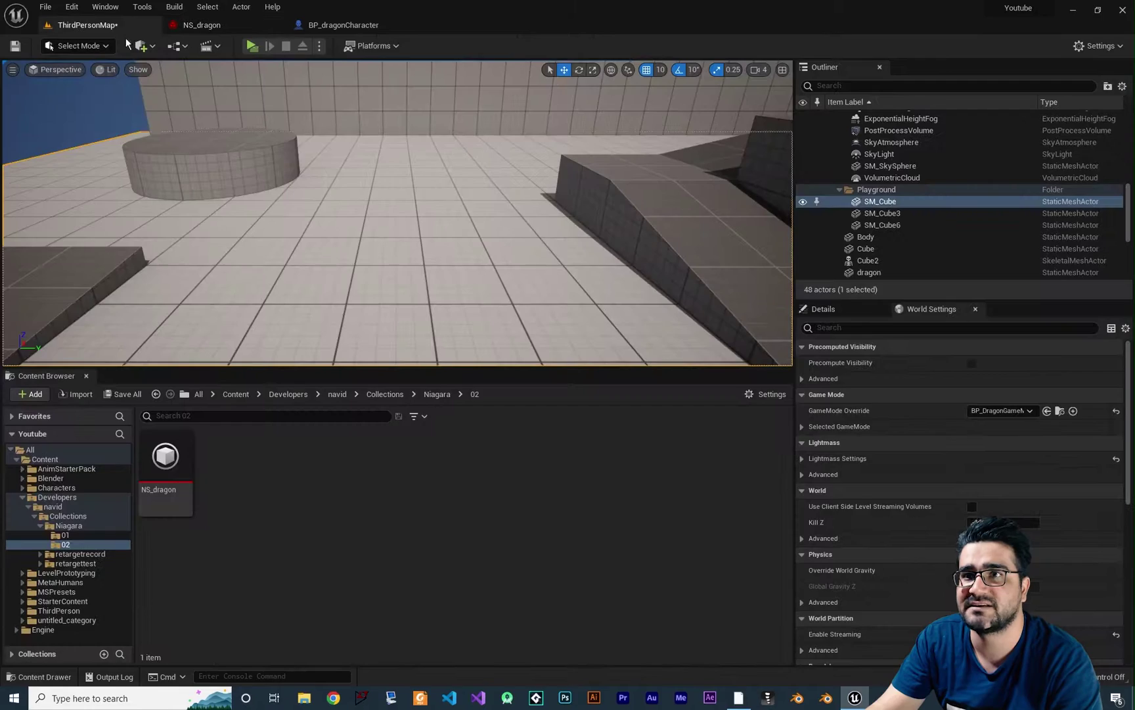
{"action": "left_click", "coordinate": [251, 46]}
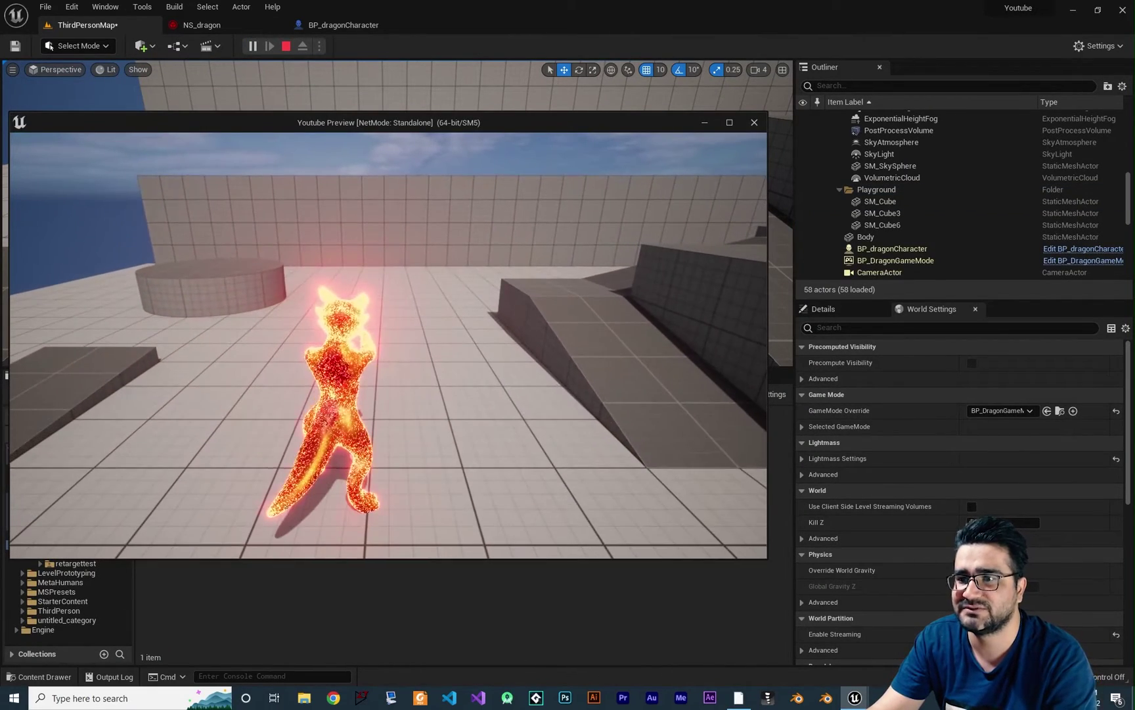
{"action": "key", "text": "Escape"}
Change the Initialize Particle color to a near-black gray of about R 0.01014, G 0.010074, B 0.010417.
{"action": "left_click", "coordinate": [203, 28]}
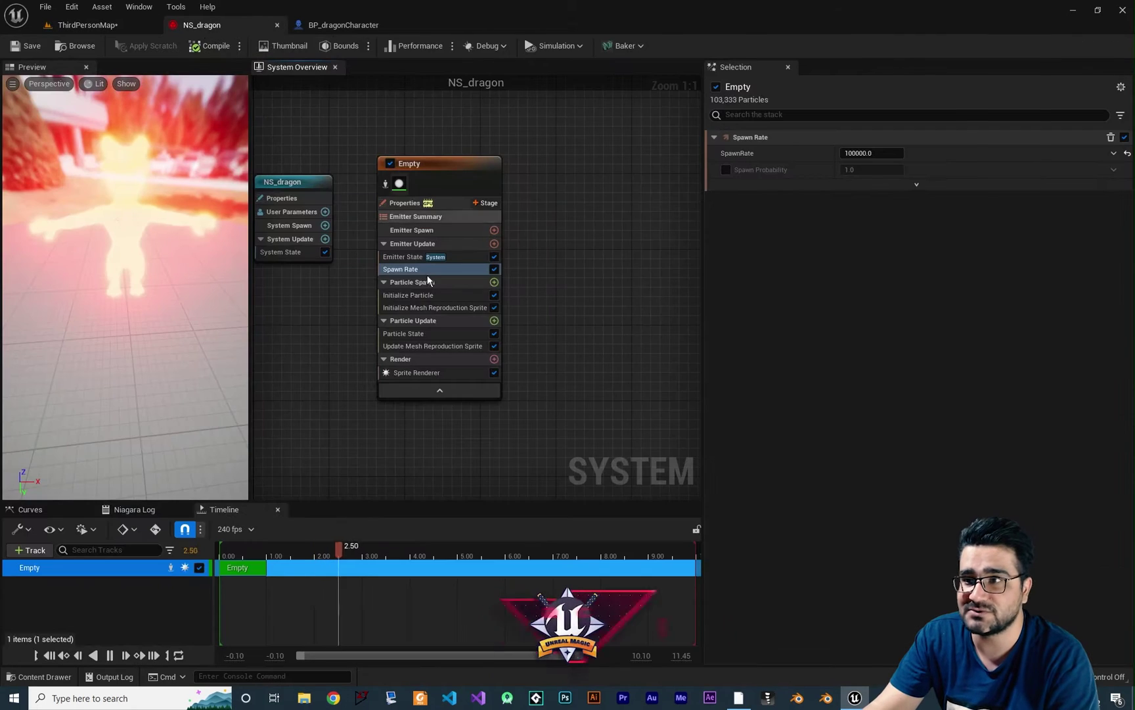
{"action": "left_click", "coordinate": [424, 295]}
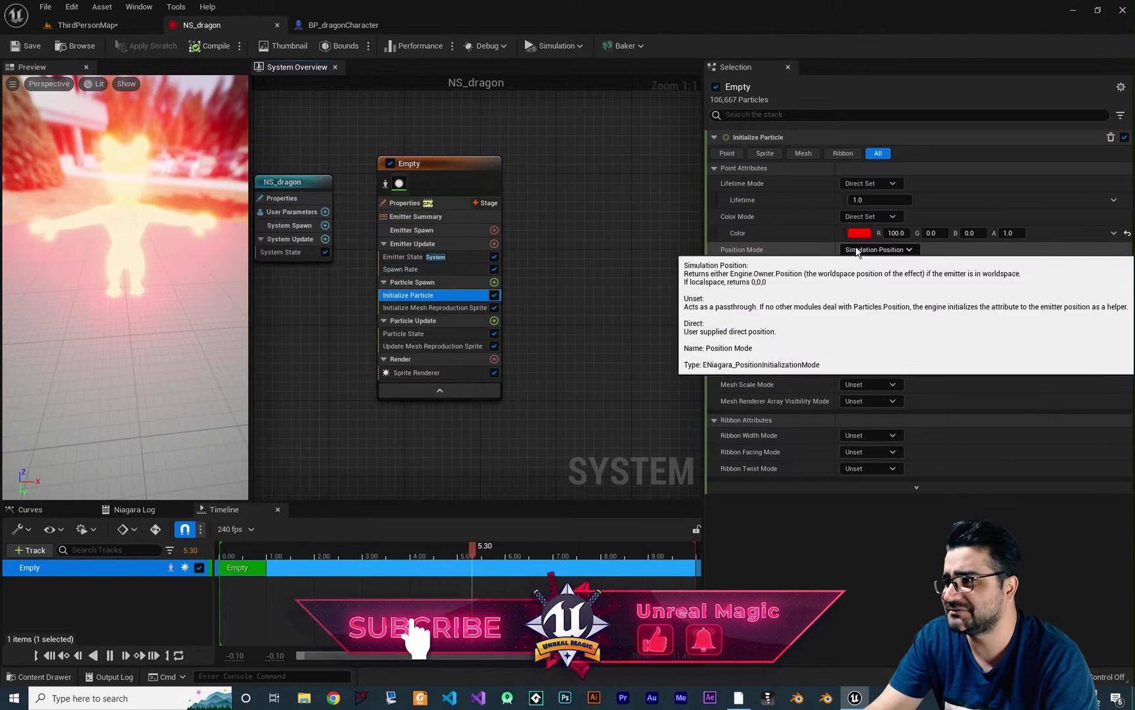
{"action": "left_click", "coordinate": [859, 233]}
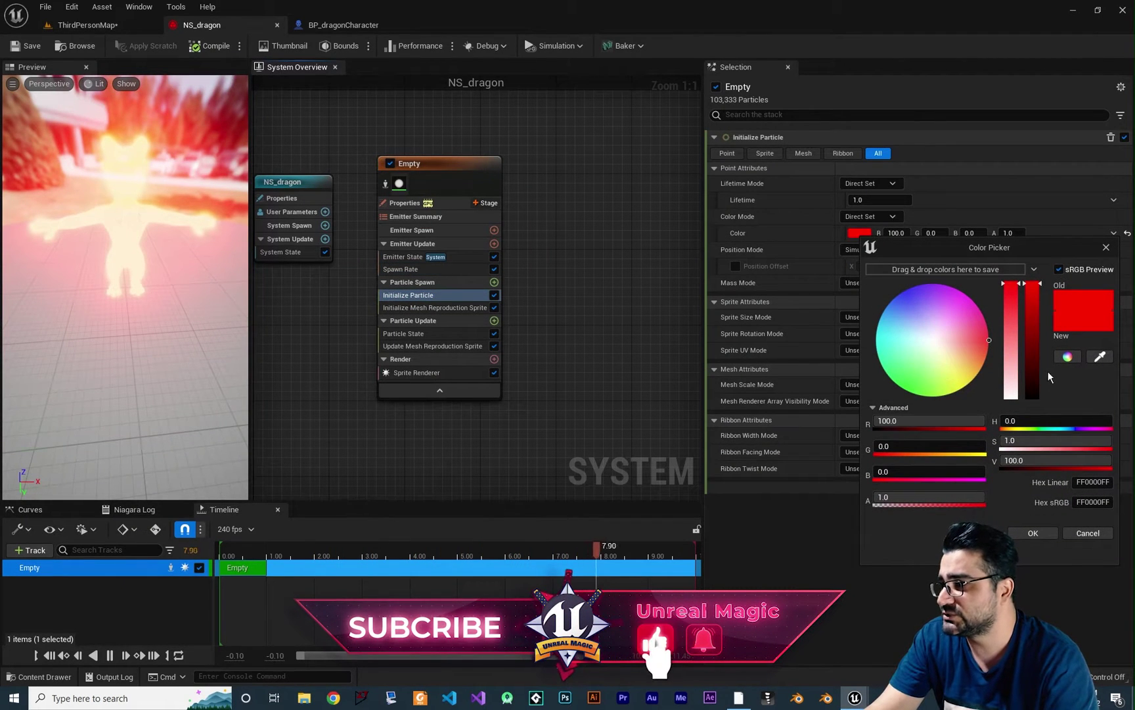
{"action": "left_click_drag", "start_coordinate": [1033, 284], "coordinate": [1038, 395]}
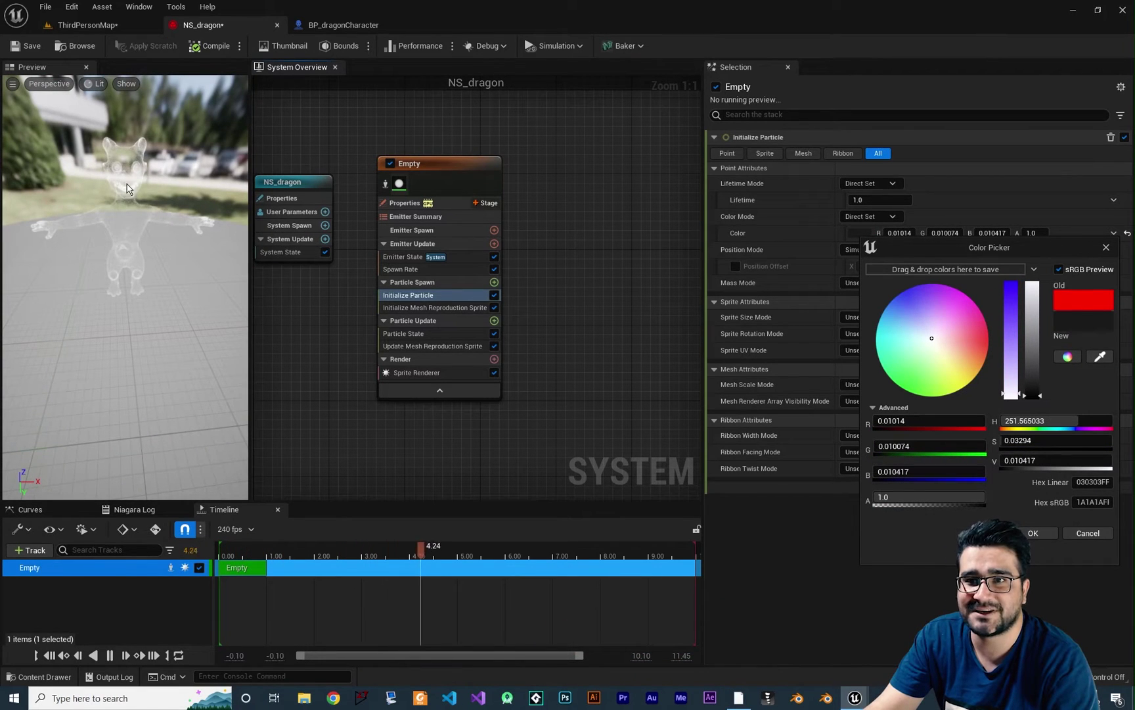
Run the ThirdPersonMap preview to check how the dark gray particles look on the dragon, and stop it.
{"action": "left_click", "coordinate": [75, 25]}
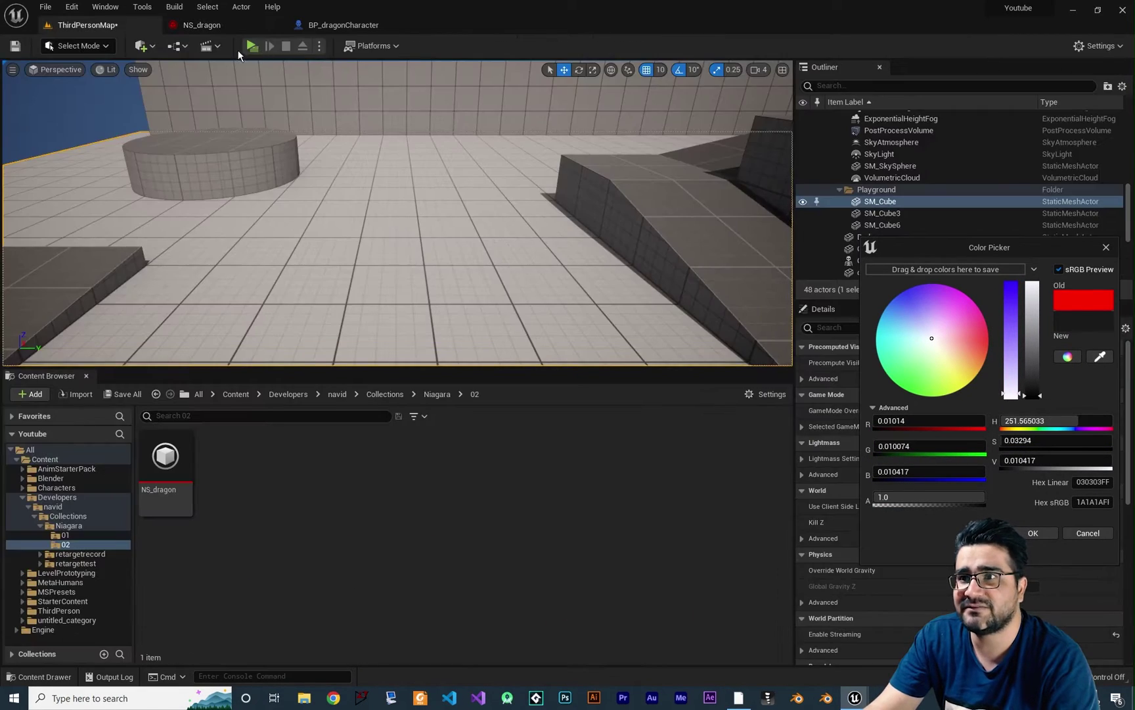
{"action": "left_click", "coordinate": [249, 47]}
{"action": "key", "text": "w"}
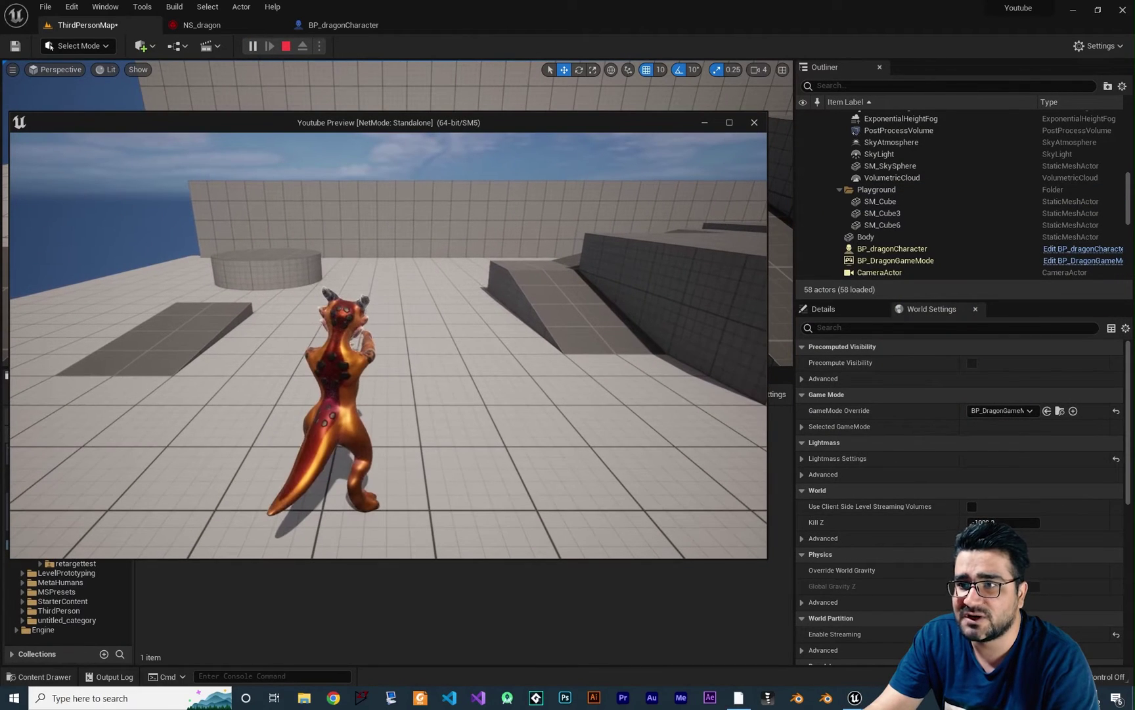
{"action": "key", "text": "Escape"}
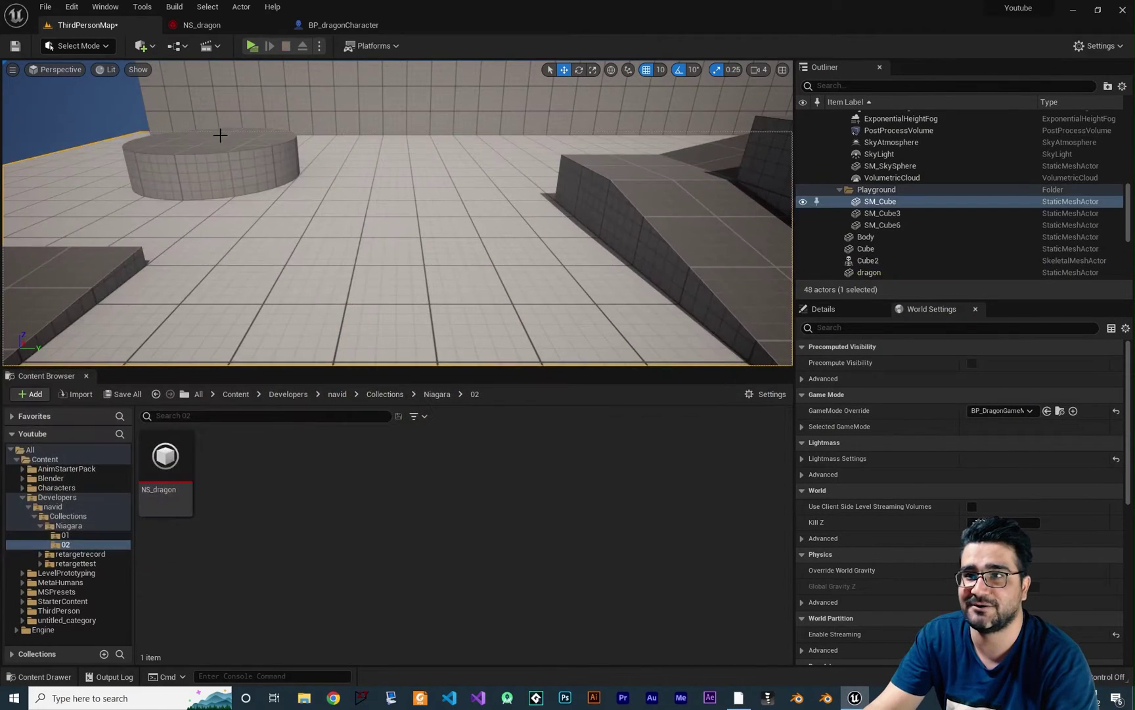
Inspect the dark particles in NS_dragon and up close on the dragon's body in the BP_dragonCharacter viewport.
{"action": "left_click", "coordinate": [202, 25]}
{"action": "right_click_drag", "start_coordinate": [345, 328], "coordinate": [370, 327]}
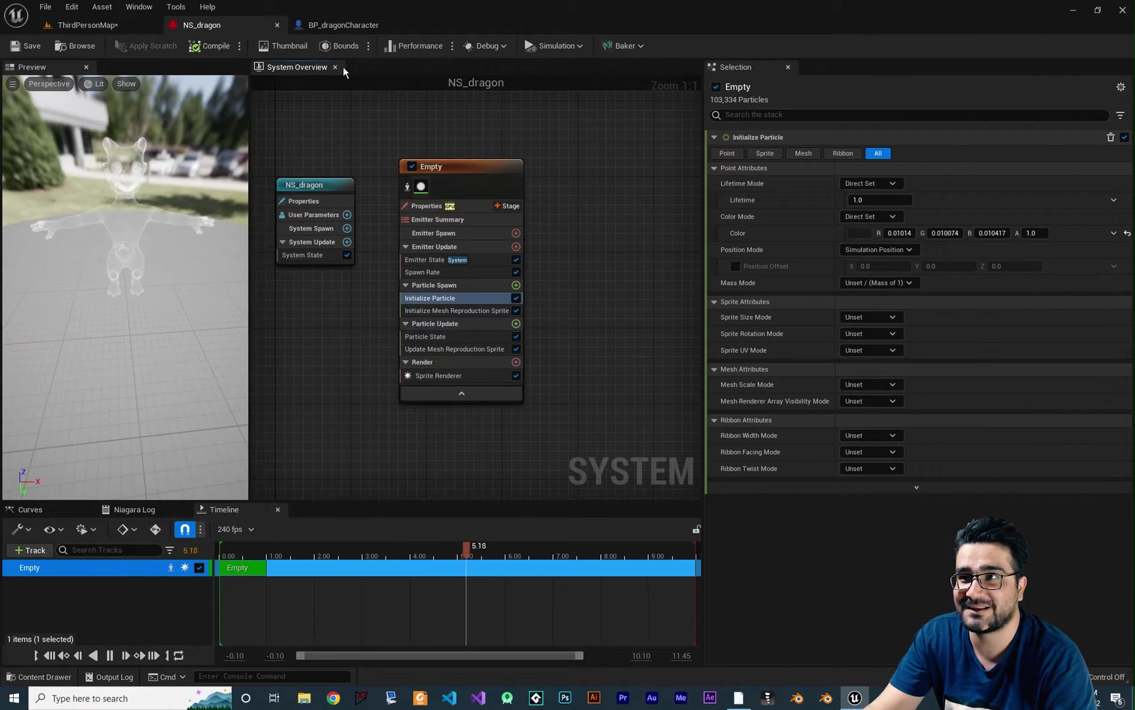
{"action": "left_click", "coordinate": [338, 25]}
{"action": "scroll", "coordinate": [519, 242], "scroll_direction": "up", "scroll_amount": 5}
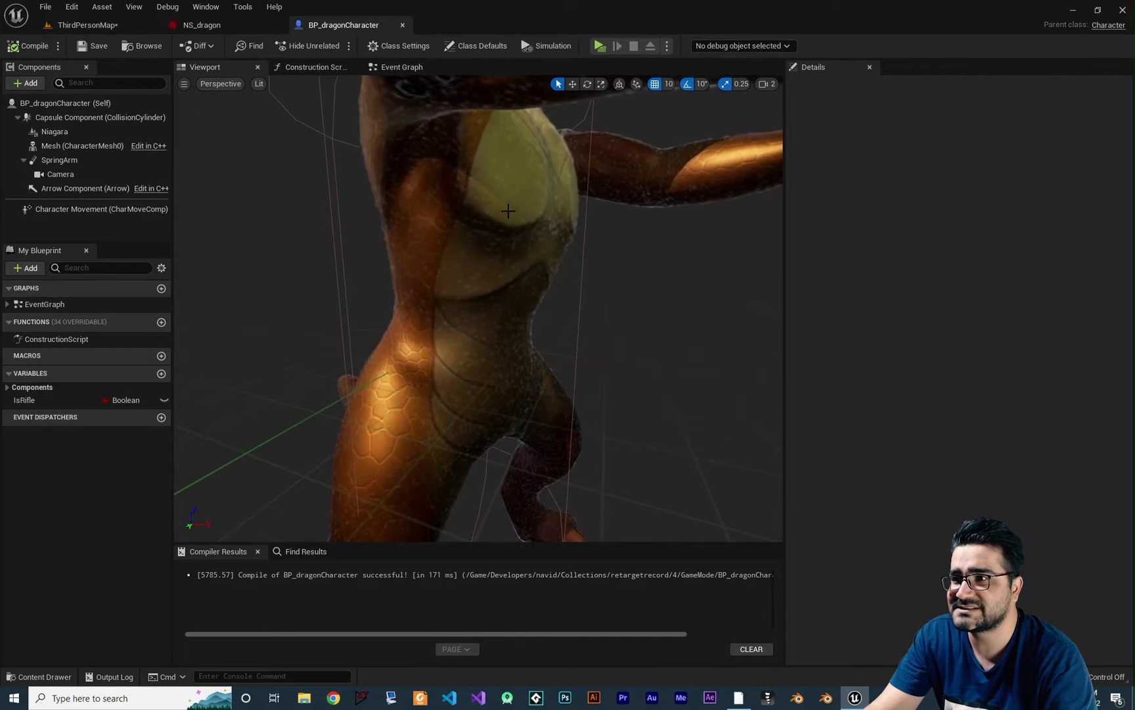
Create a new material named M_hide in the Niagara/02 folder.
{"action": "scroll", "coordinate": [526, 265], "scroll_direction": "down", "scroll_amount": 5}
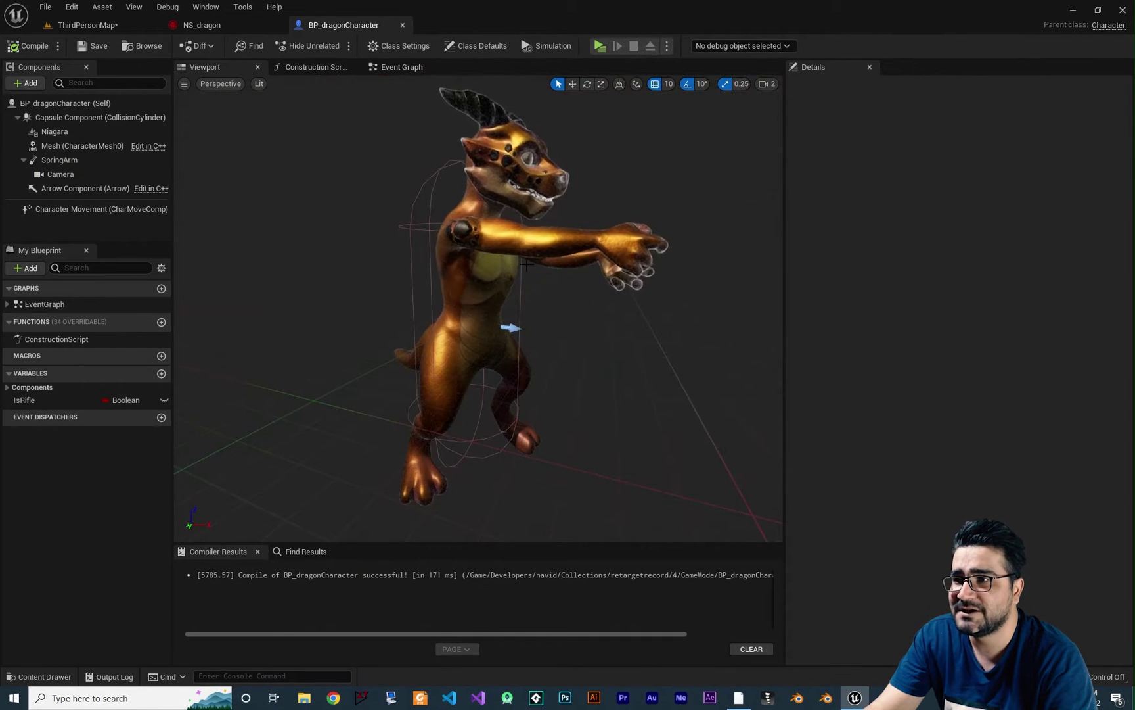
{"action": "left_click", "coordinate": [88, 146]}
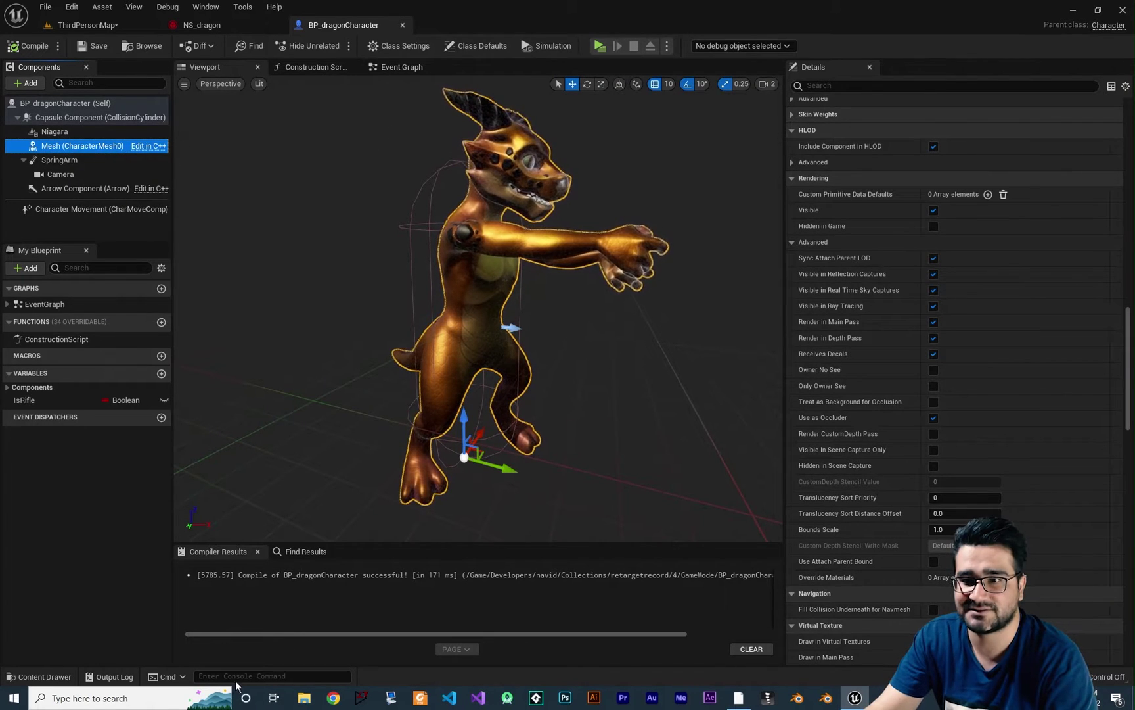
{"action": "left_click", "coordinate": [43, 676]}
{"action": "left_click", "coordinate": [70, 541]}
{"action": "right_click", "coordinate": [365, 578]}
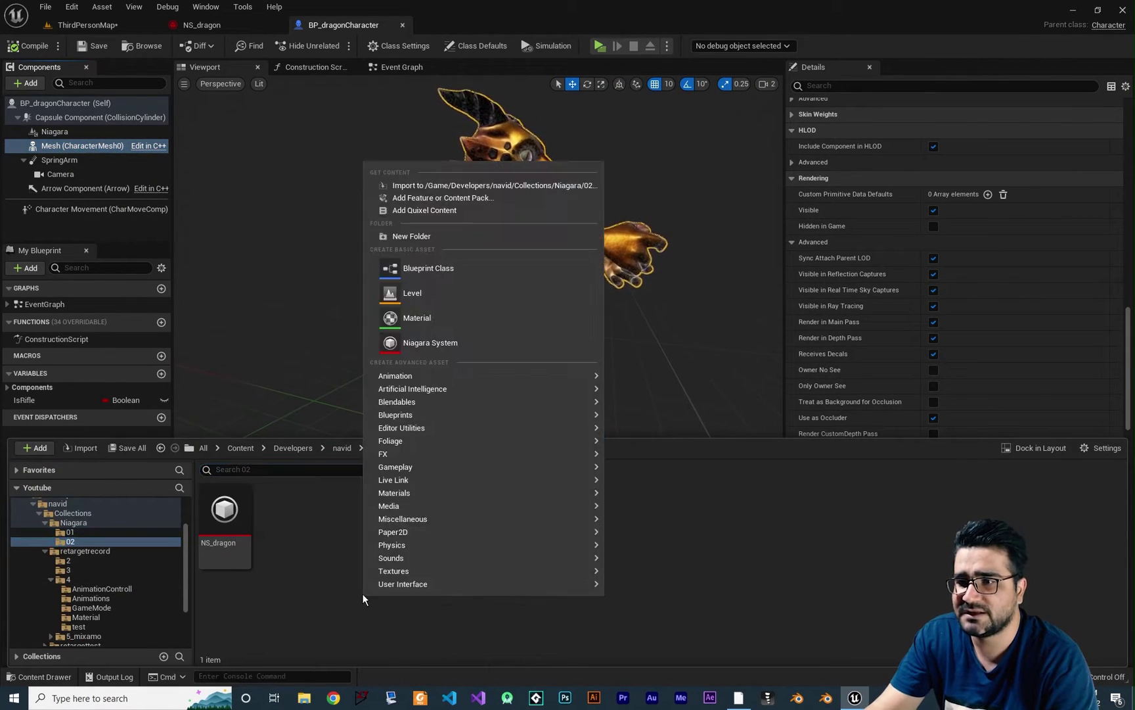
{"action": "left_click", "coordinate": [414, 317]}
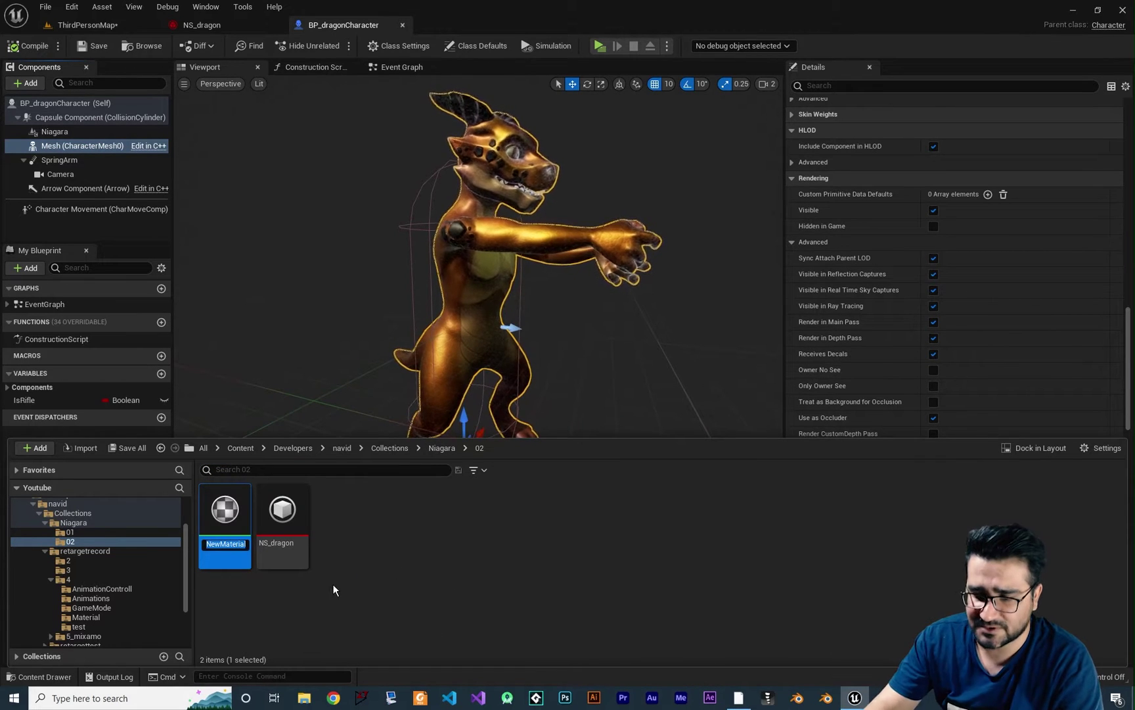
{"action": "type", "text": "M_"}
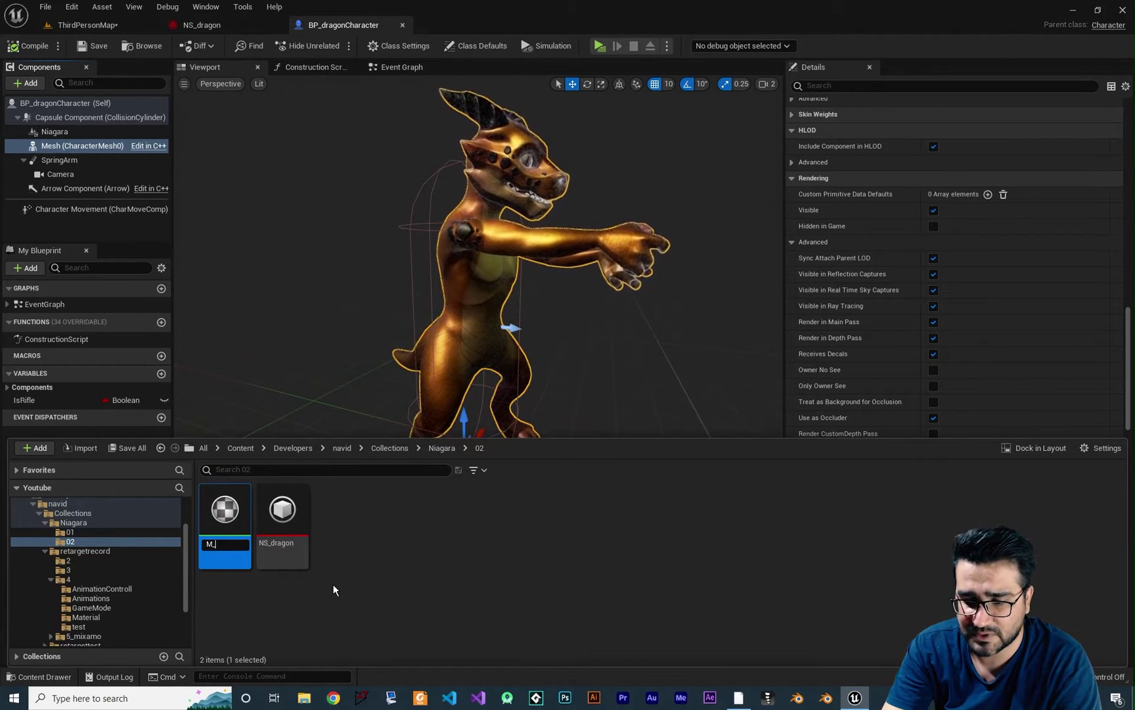
{"action": "type", "text": "hide"}
{"action": "key", "text": "Return"}
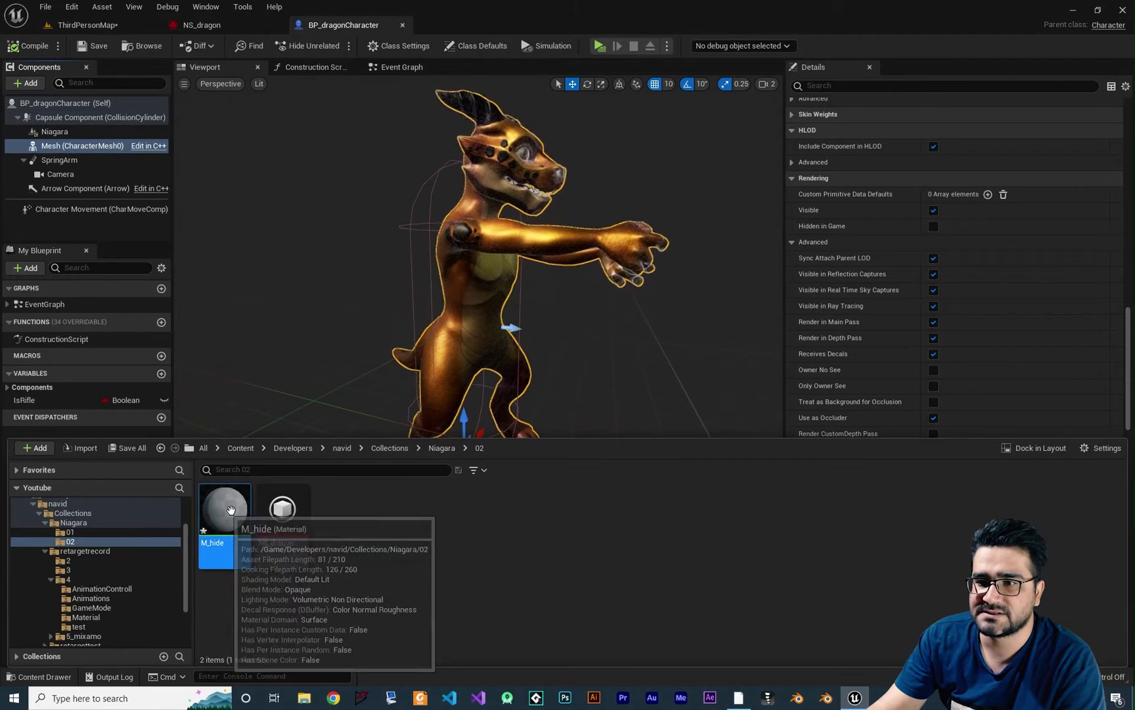
Open M_hide, add a Constant4Vector node of 0,0,0,0, and set the material's Blend Mode to Masked.
{"action": "double_click", "coordinate": [220, 509]}
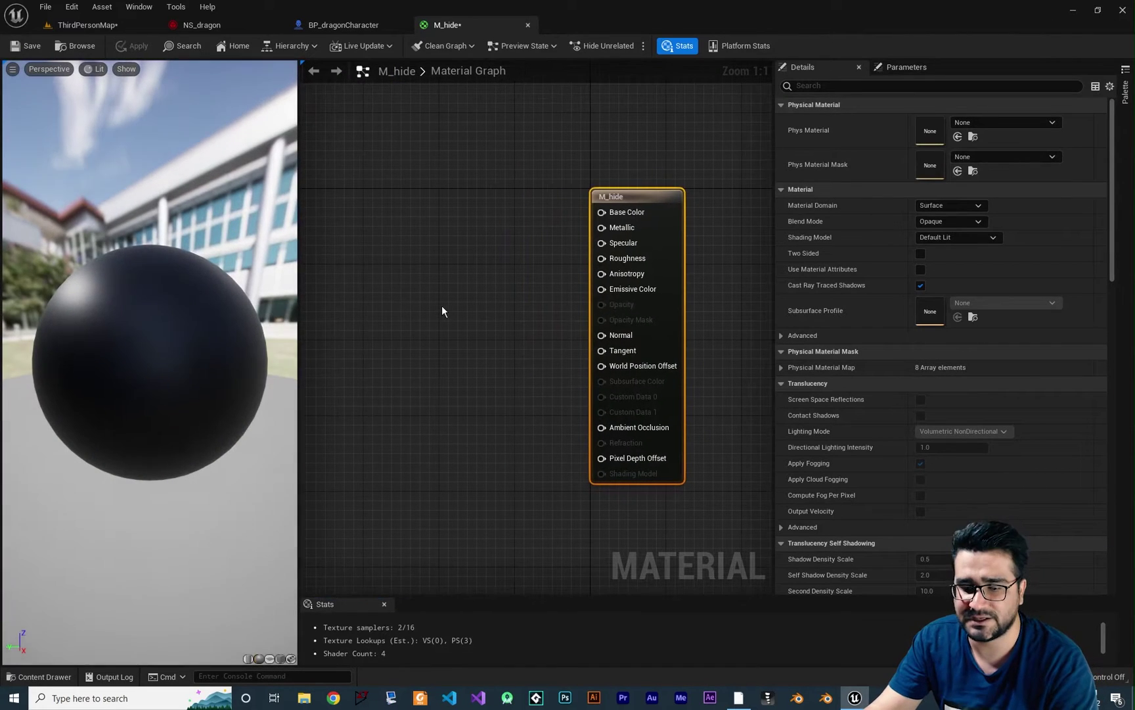
{"action": "left_click", "coordinate": [419, 264]}
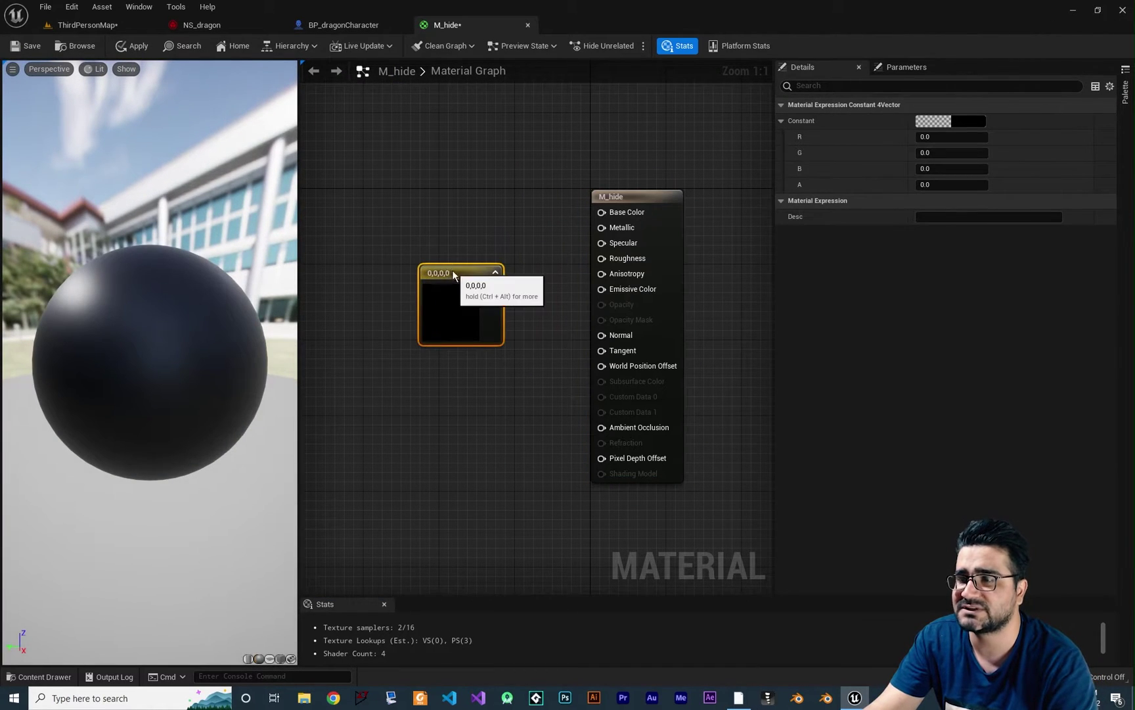
{"action": "left_click", "coordinate": [616, 198]}
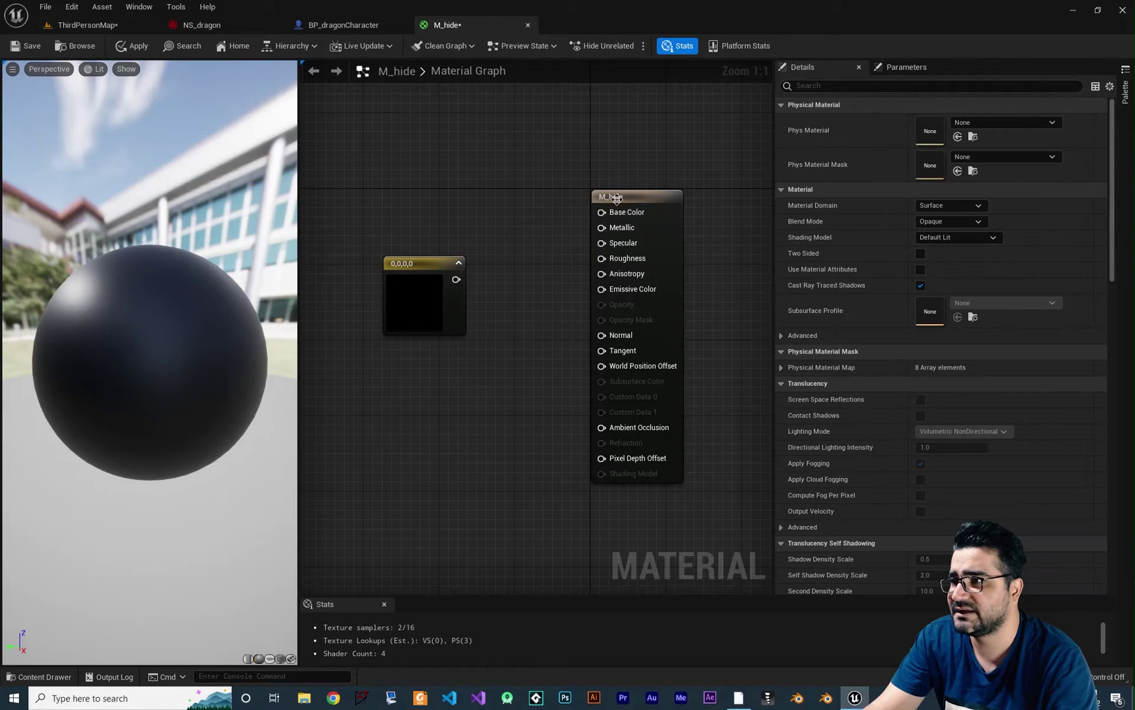
{"action": "left_click", "coordinate": [962, 222]}
{"action": "left_click", "coordinate": [959, 246]}
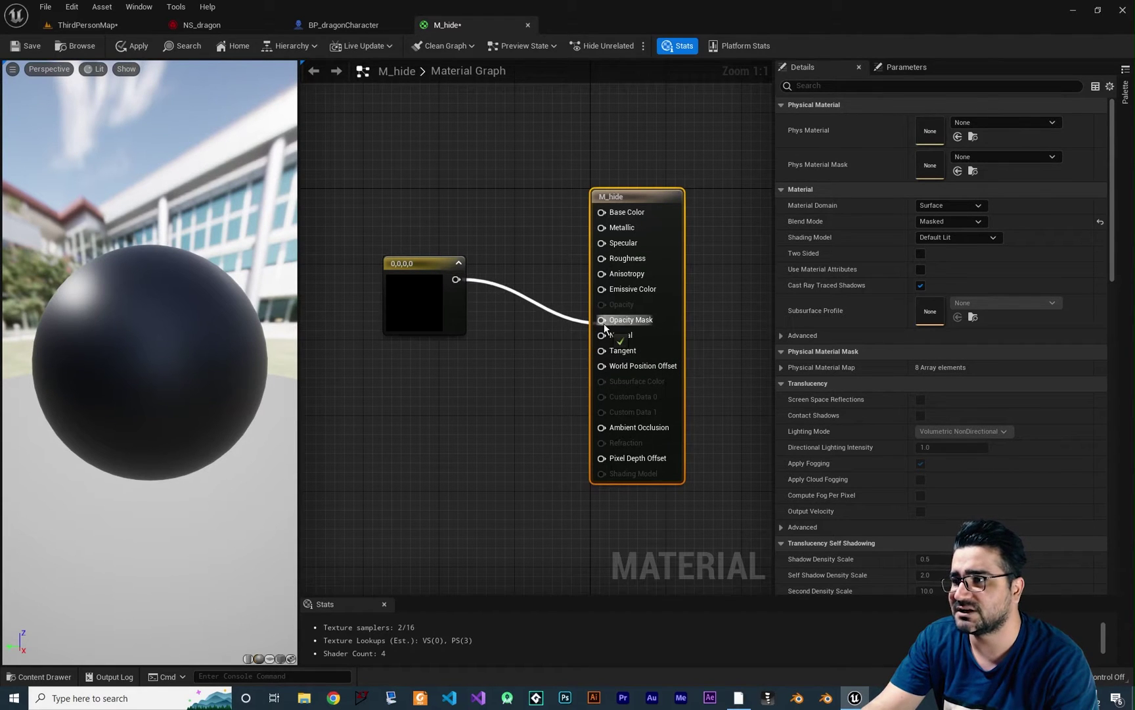
Connect the 0,0,0,0 constant to the Opacity Mask input of M_hide, align the node with it, and save the material.
{"action": "left_click_drag", "start_coordinate": [604, 322], "coordinate": [602, 320]}
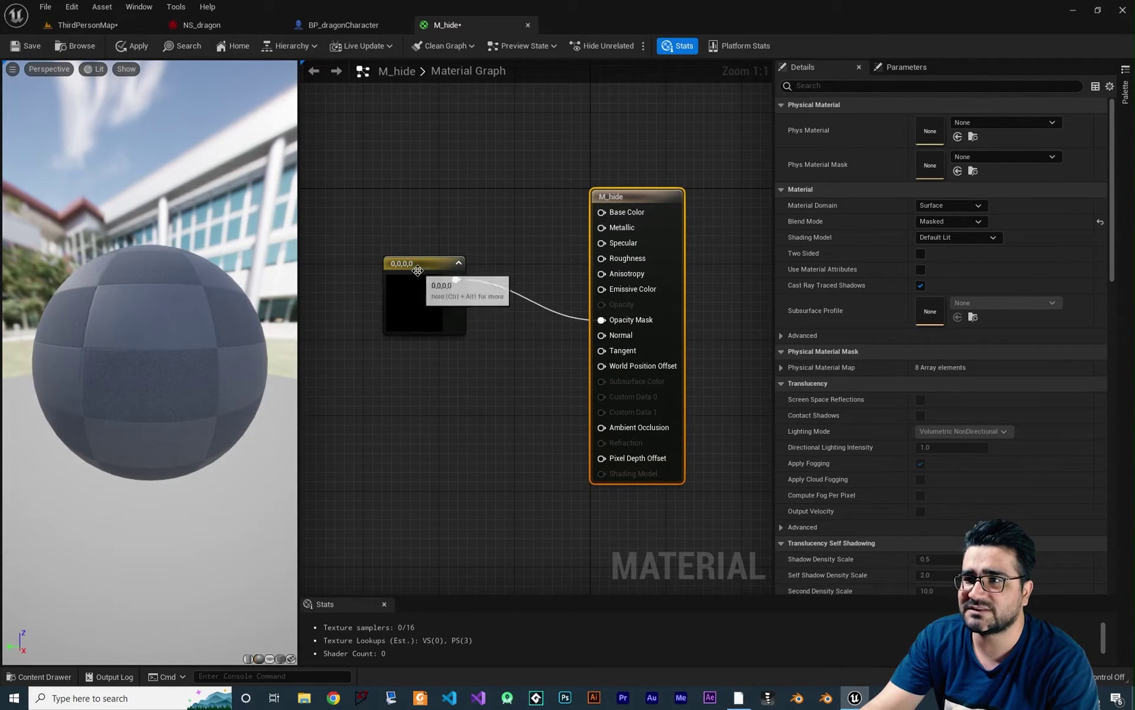
{"action": "left_click_drag", "start_coordinate": [418, 270], "coordinate": [435, 306]}
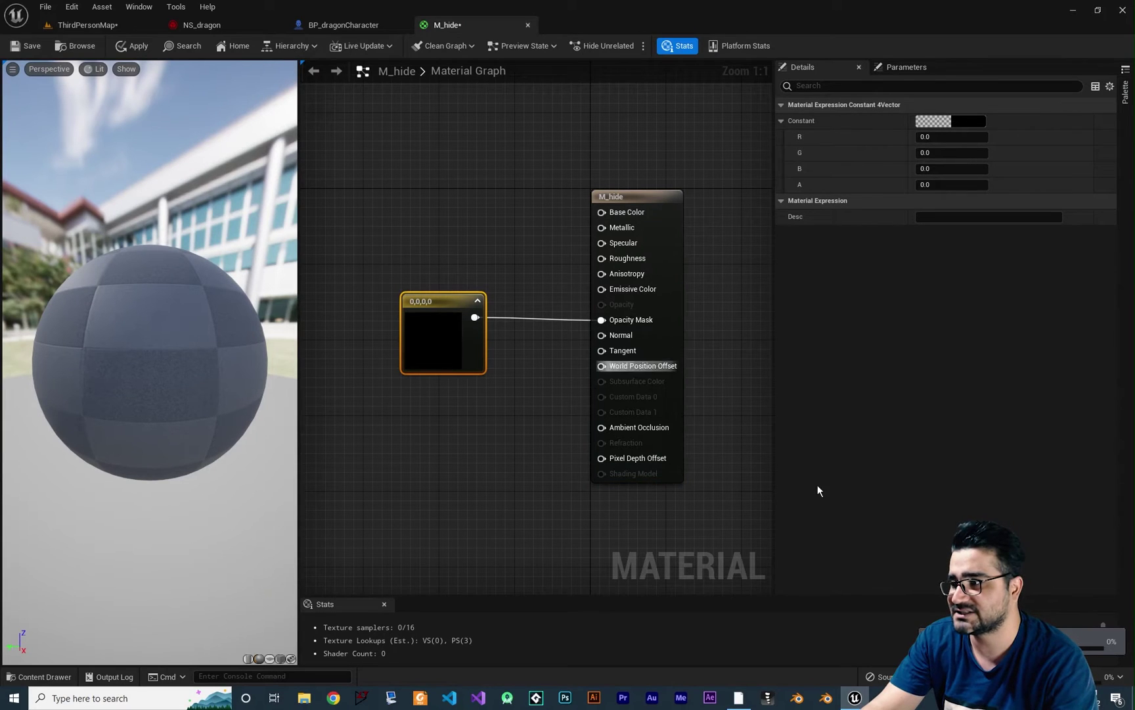
{"action": "left_click", "coordinate": [31, 48]}
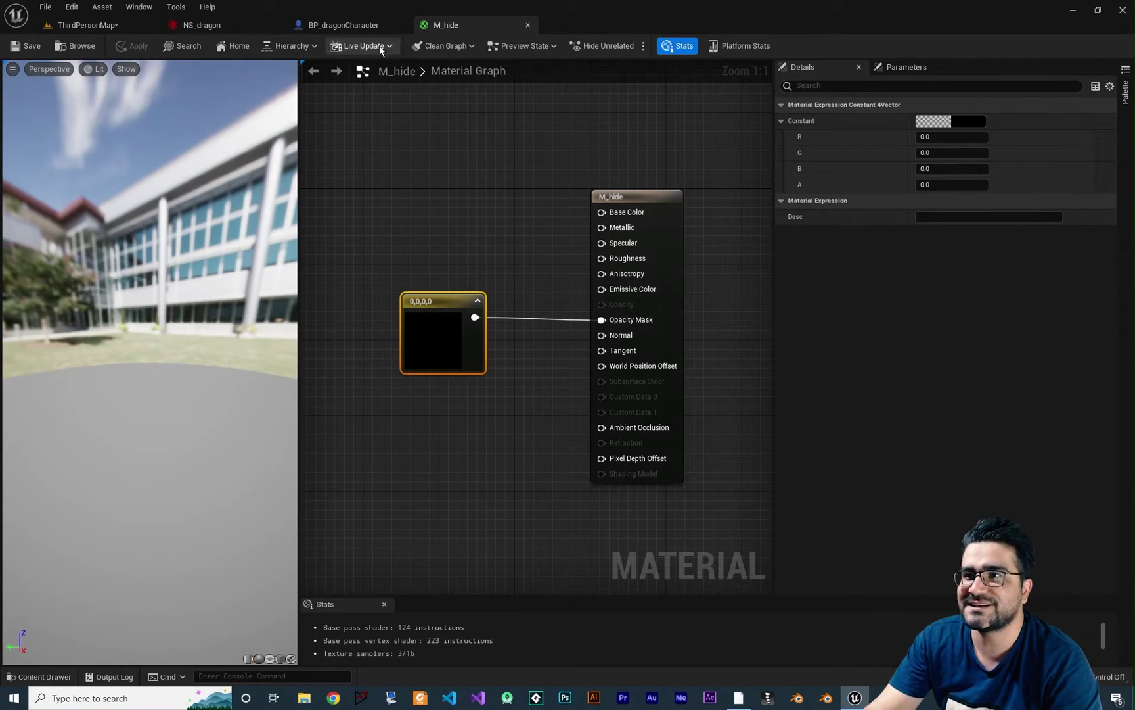
Add an Override Materials element with M_hide to the Mesh component in BP_dragonCharacter, then compile and save the blueprint.
{"action": "left_click", "coordinate": [349, 26]}
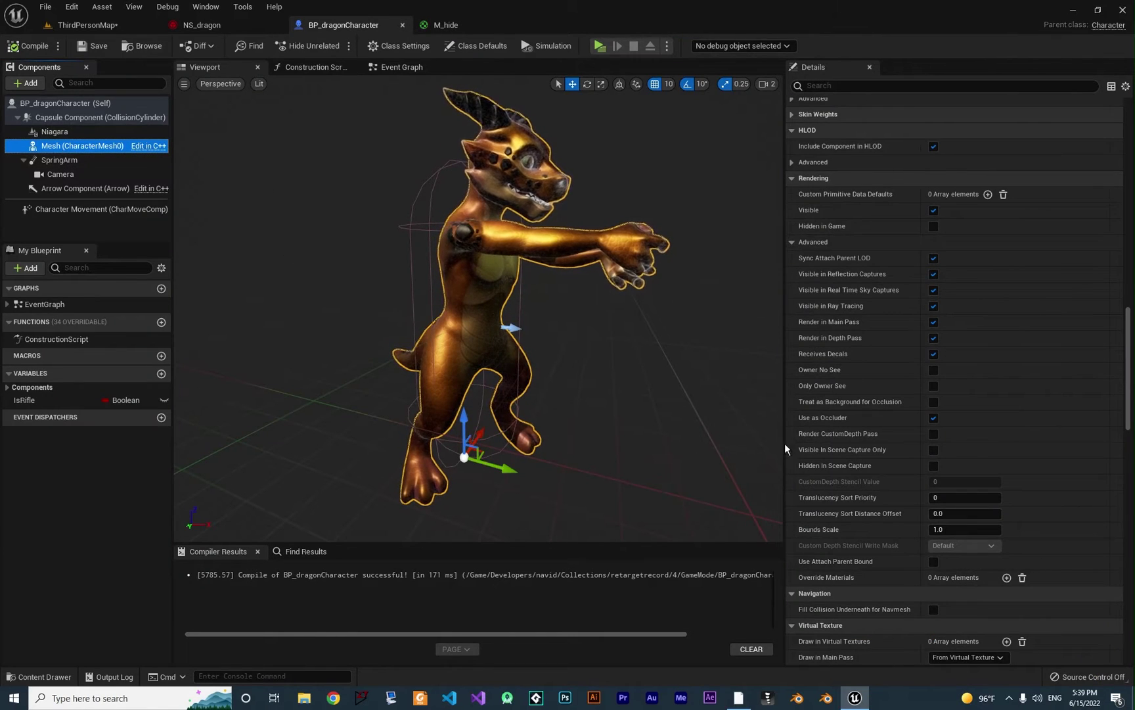
{"action": "scroll", "coordinate": [871, 505], "scroll_direction": "down", "scroll_amount": 3}
{"action": "scroll", "coordinate": [908, 484], "scroll_direction": "up", "scroll_amount": 3}
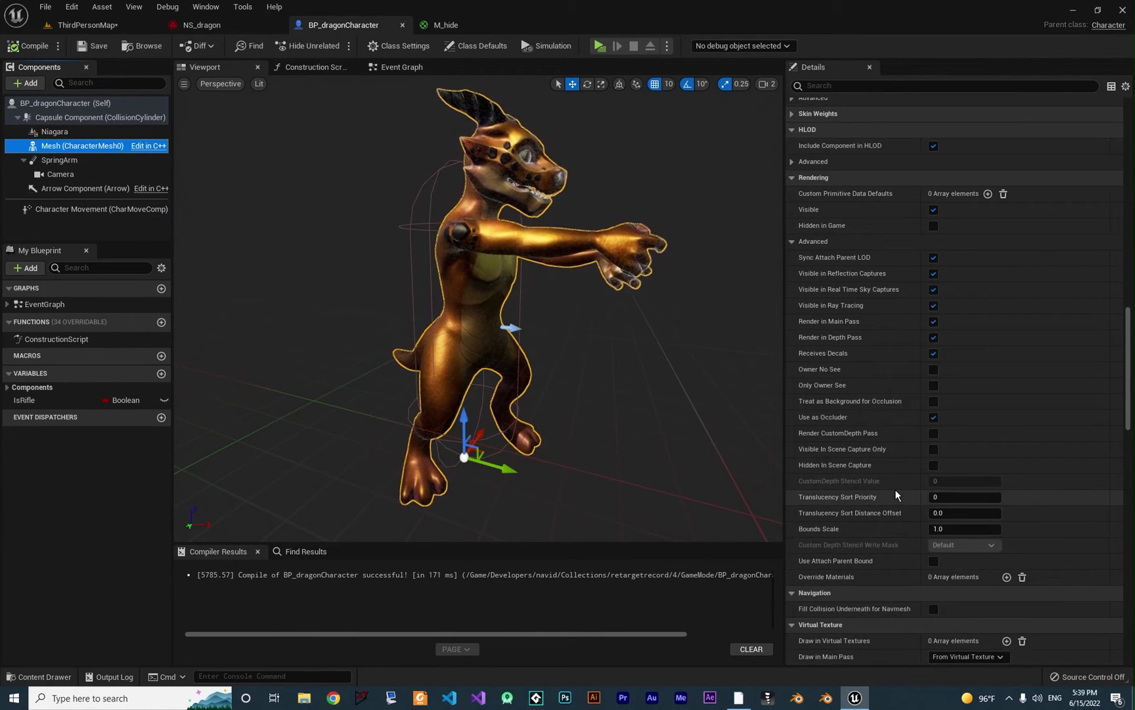
{"action": "scroll", "coordinate": [854, 395], "scroll_direction": "up", "scroll_amount": 3}
{"action": "scroll", "coordinate": [869, 473], "scroll_direction": "down", "scroll_amount": 6}
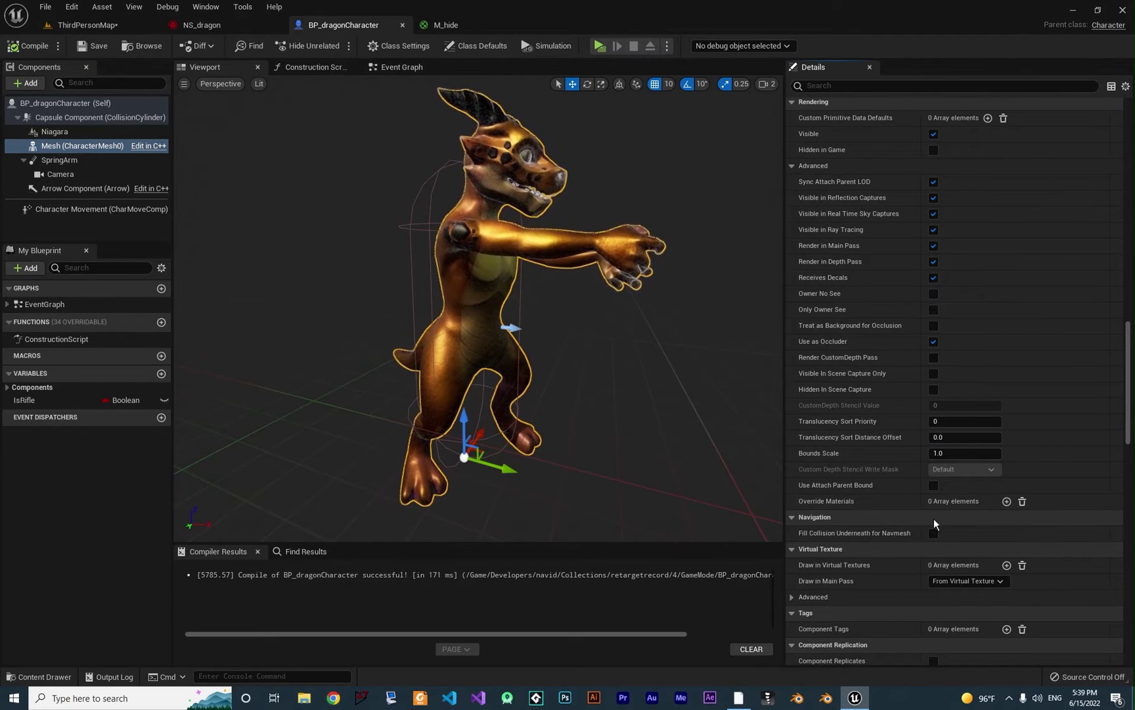
{"action": "left_click", "coordinate": [1007, 501]}
{"action": "left_click", "coordinate": [996, 517]}
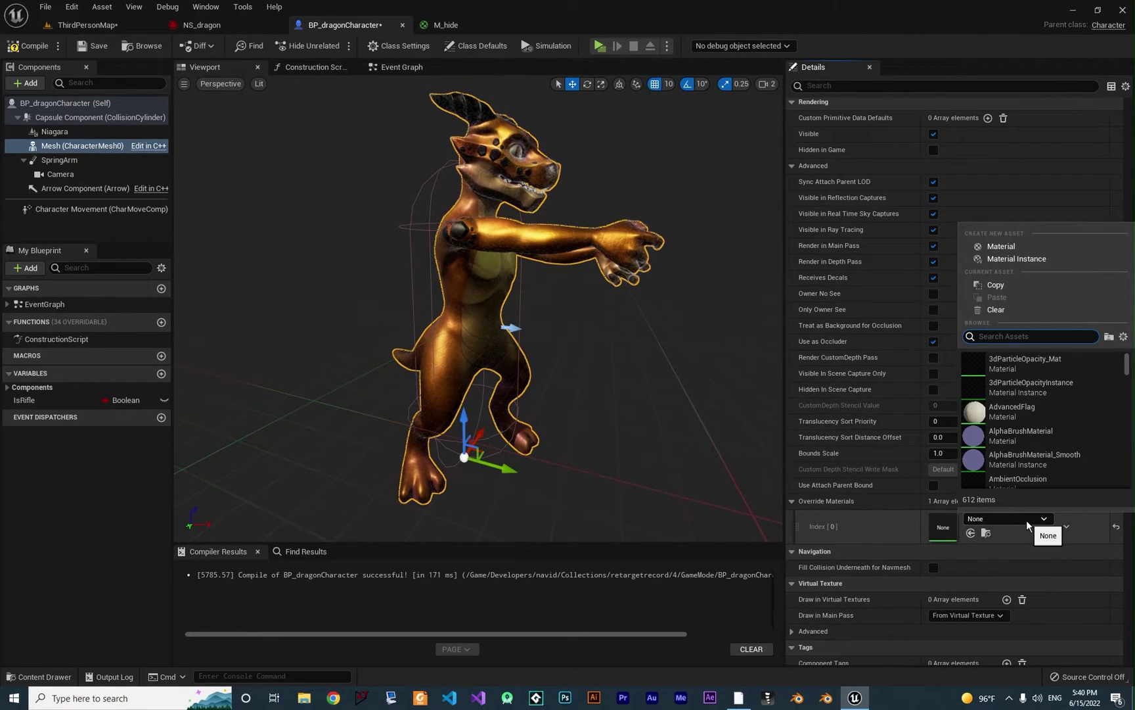
{"action": "type", "text": "M_hide"}
{"action": "left_click", "coordinate": [1012, 365]}
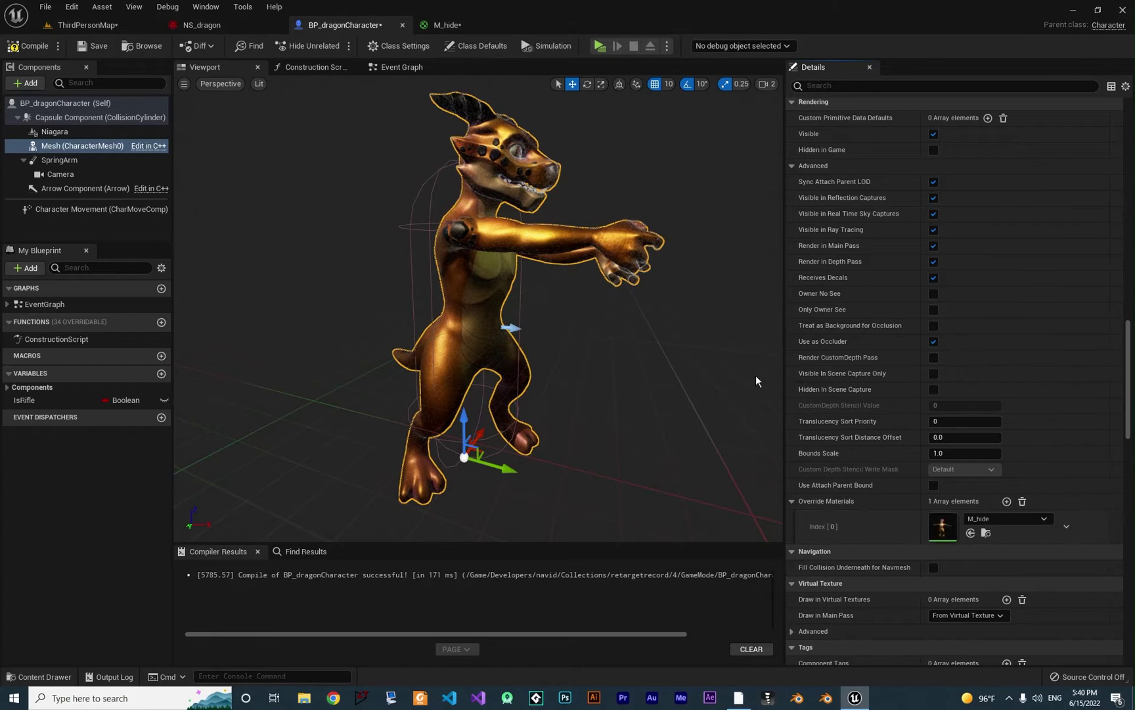
{"action": "left_click", "coordinate": [30, 45]}
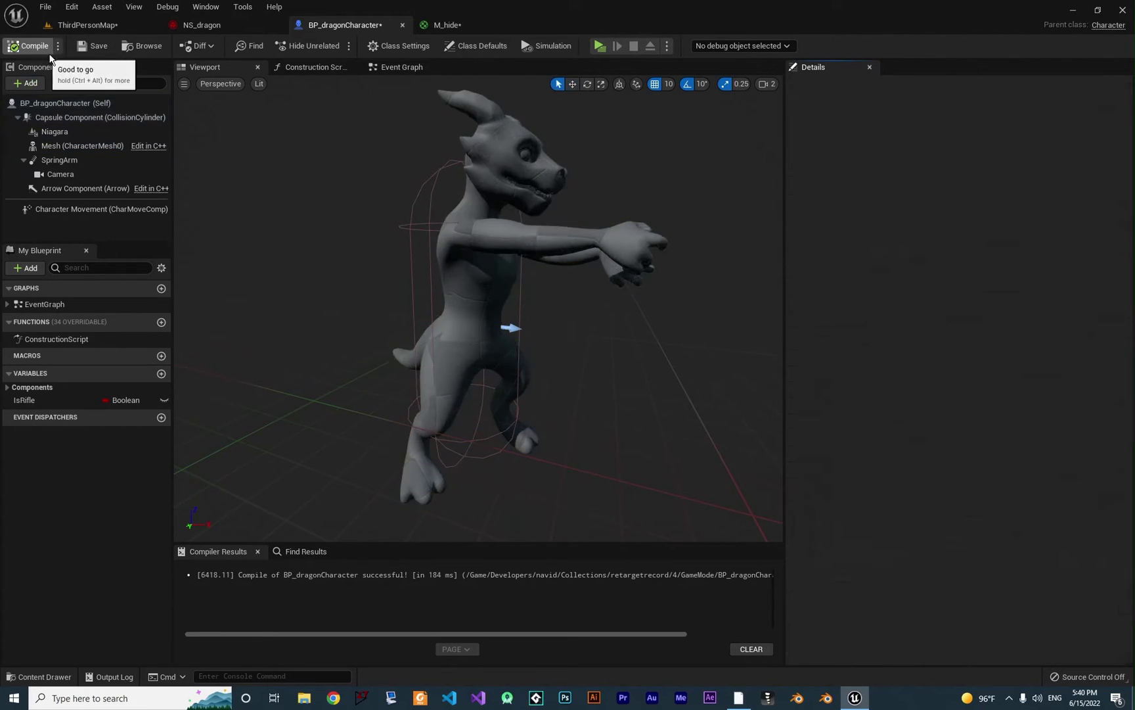
{"action": "left_click", "coordinate": [86, 52]}
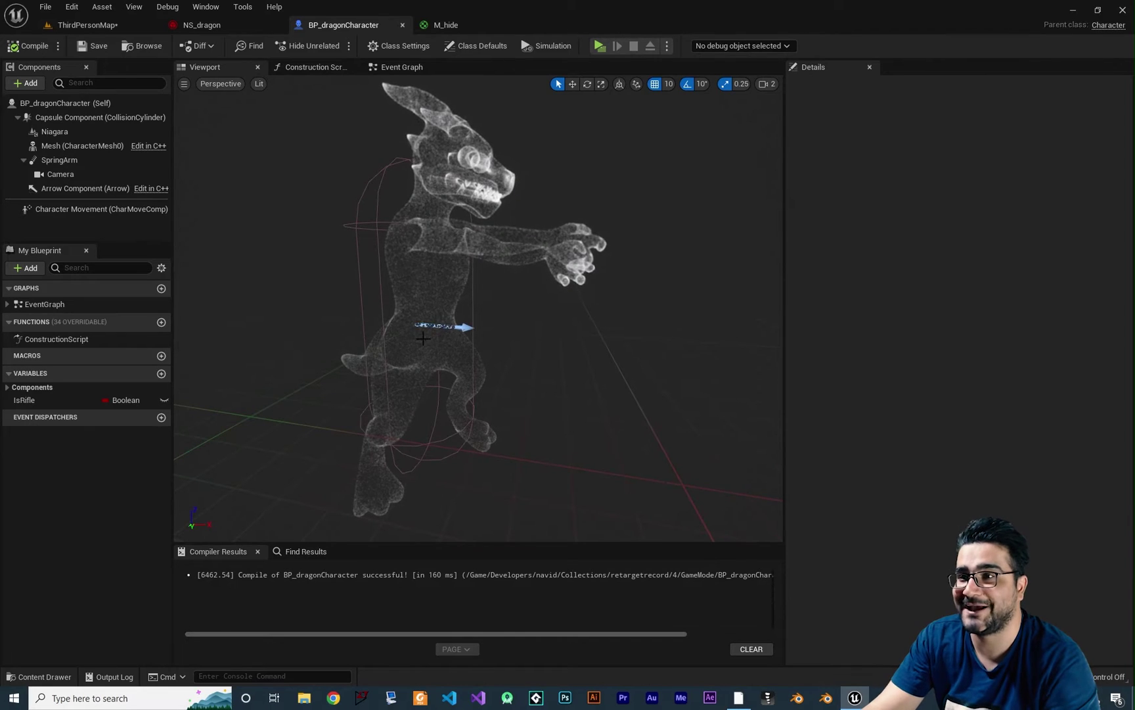
Run the ThirdPersonMap preview, walk the dragon forward to check the particles without its visible body, and stop it.
{"action": "left_click", "coordinate": [85, 26]}
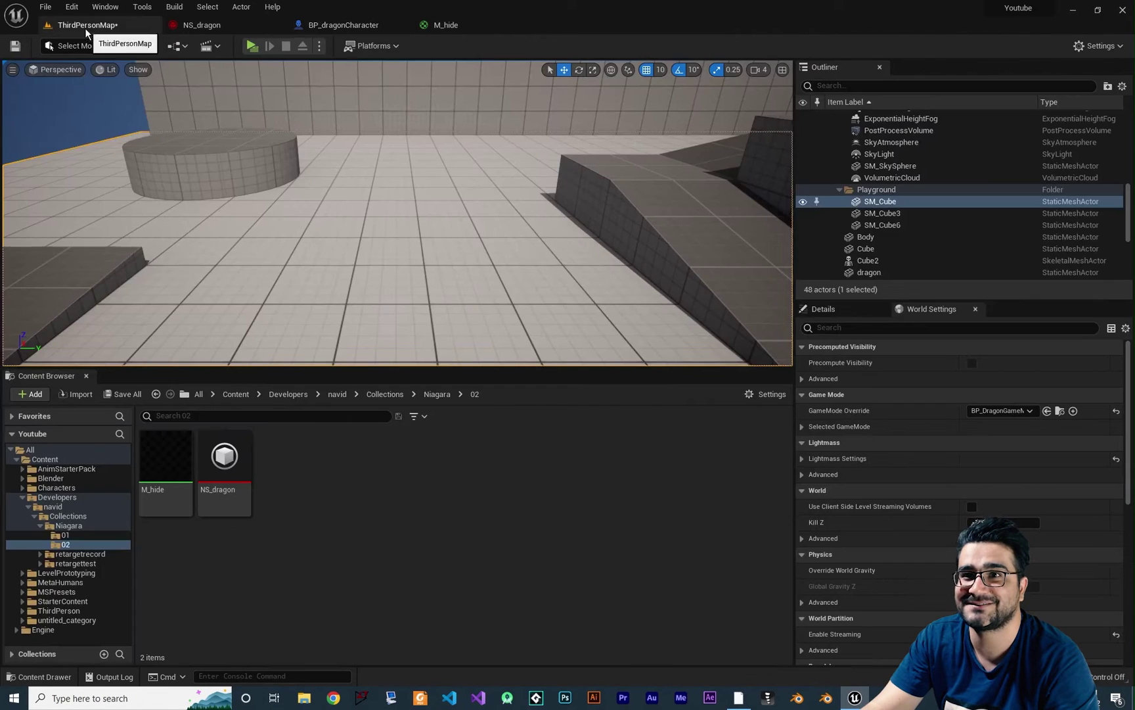
{"action": "left_click", "coordinate": [251, 46]}
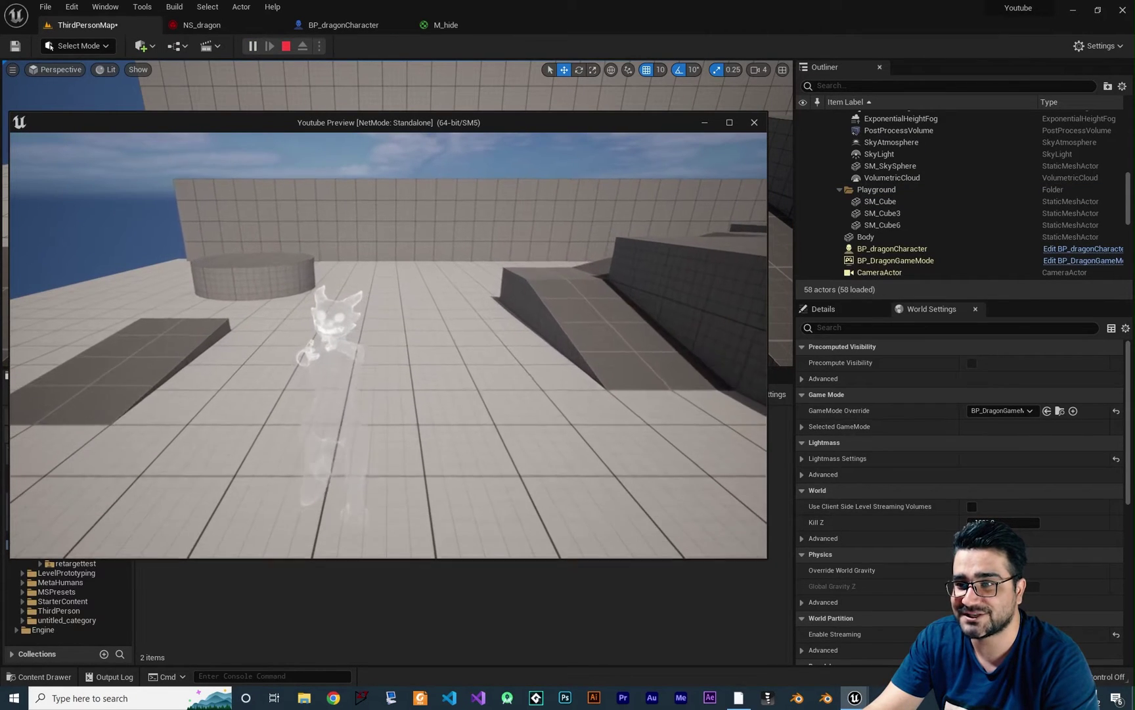
{"action": "key", "text": "w"}
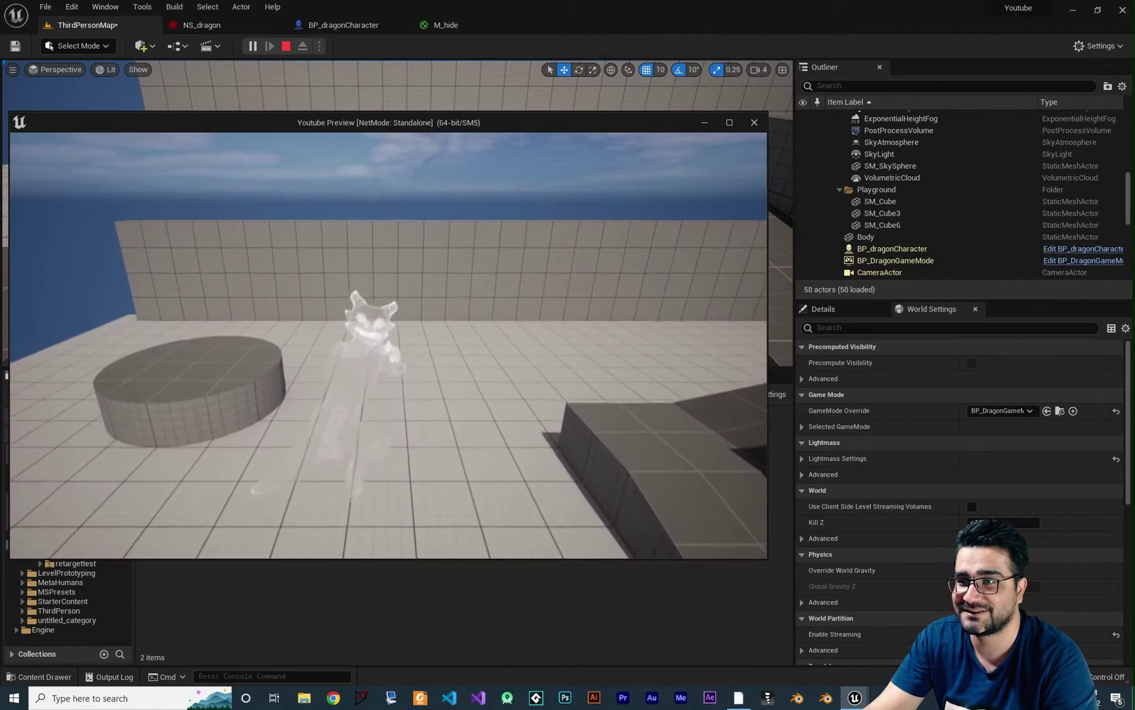
{"action": "key", "text": "w"}
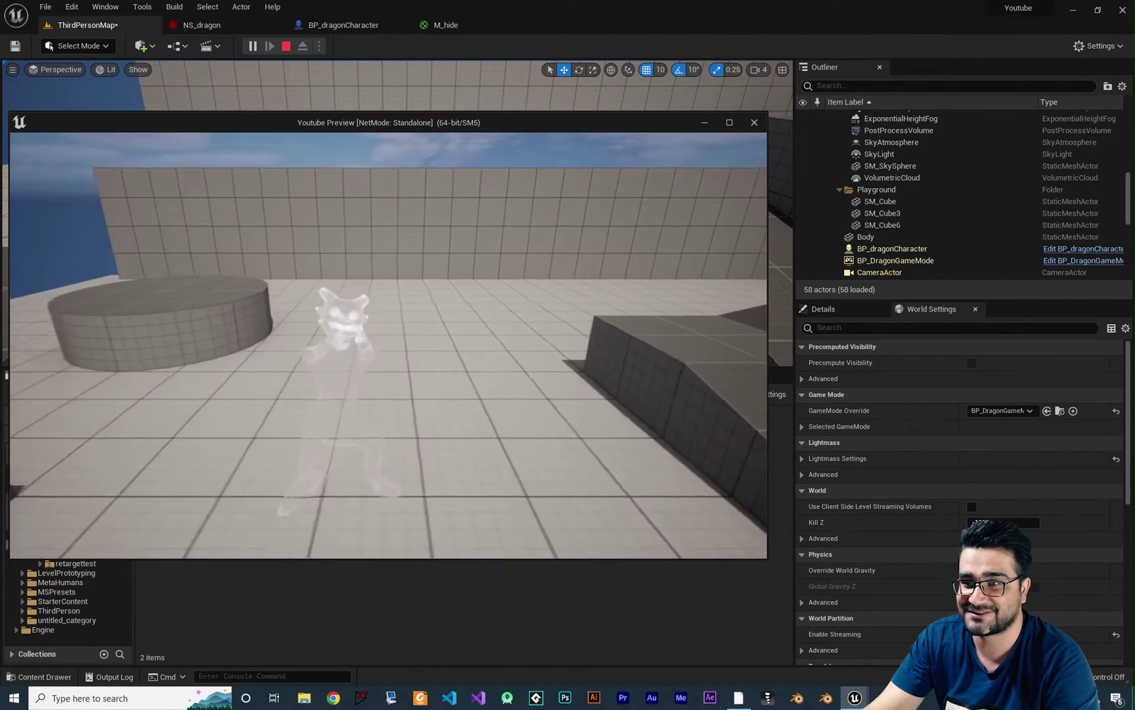
{"action": "key", "text": "w"}
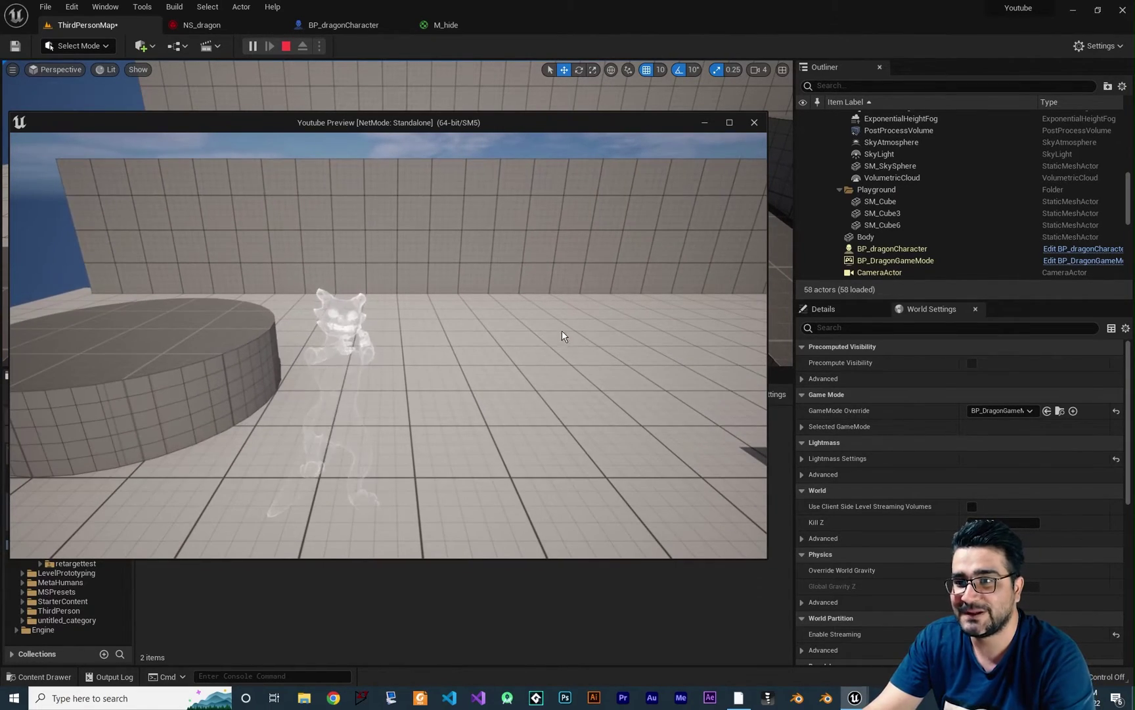
{"action": "key", "text": "Escape"}
Reset the Mesh component's Override Materials to default in BP_dragonCharacter.
{"action": "left_click", "coordinate": [201, 25]}
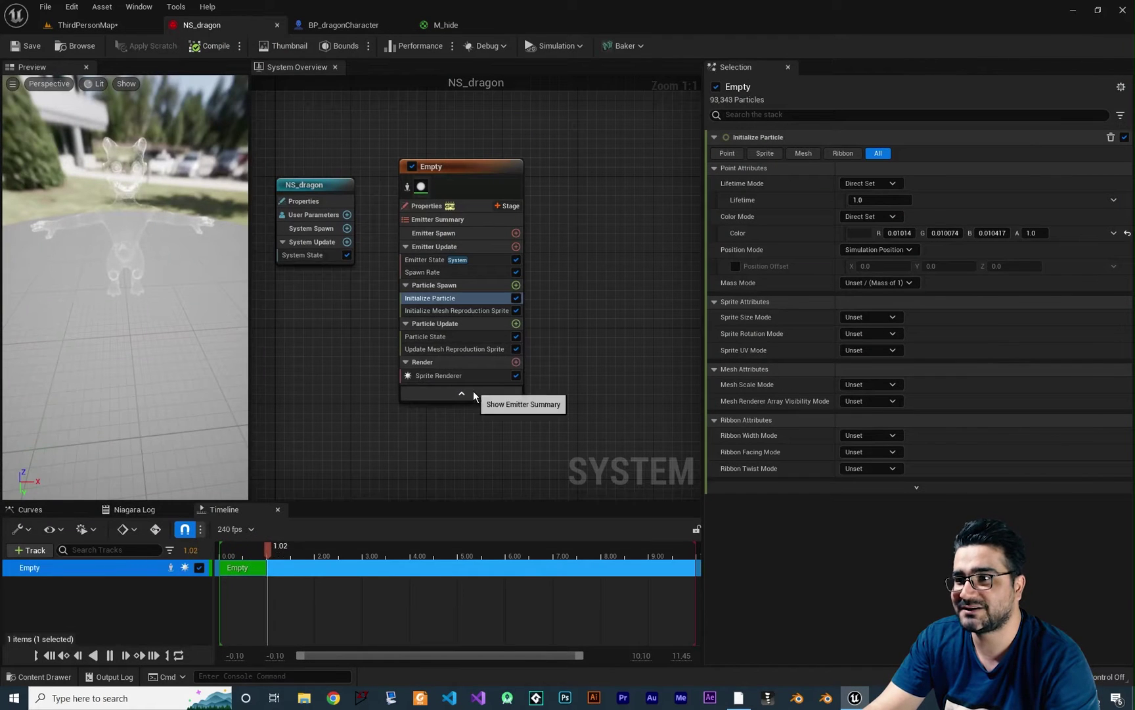
{"action": "left_click", "coordinate": [357, 27]}
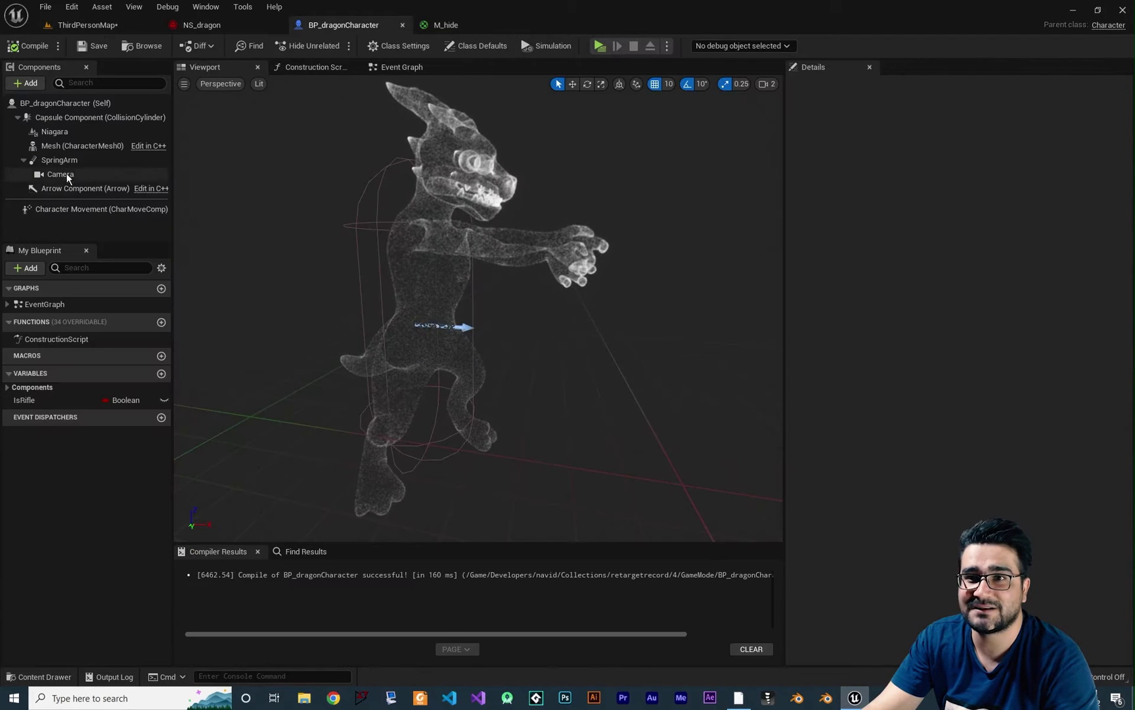
{"action": "left_click", "coordinate": [59, 144]}
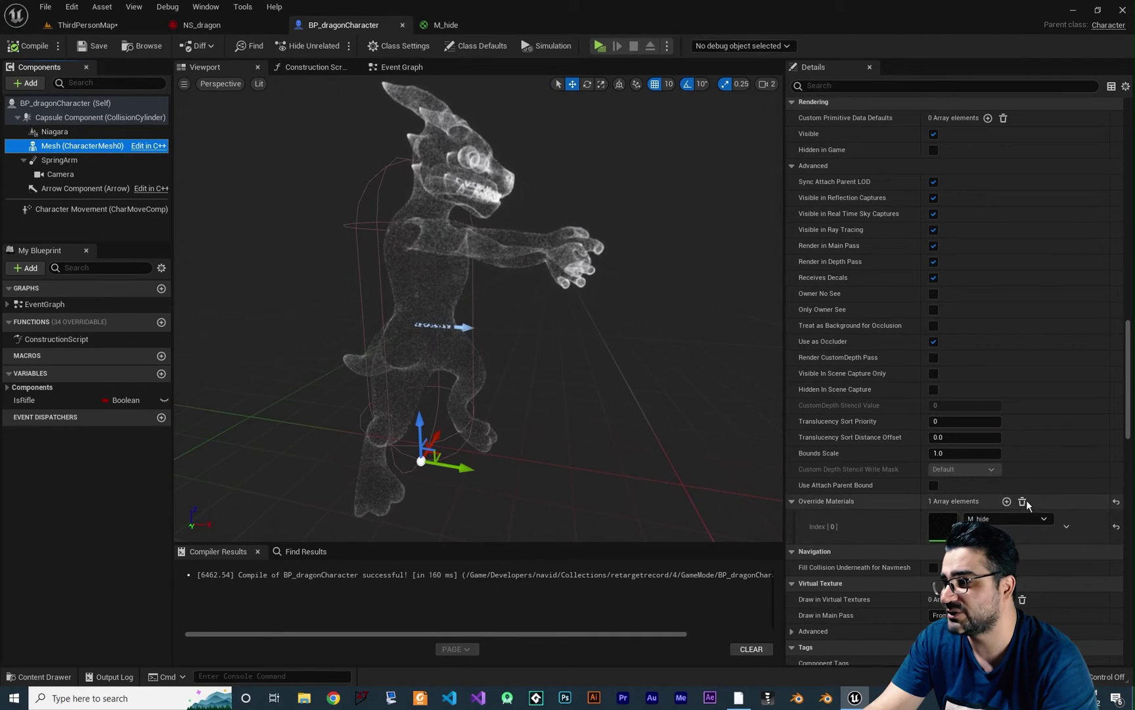
{"action": "left_click", "coordinate": [1116, 502]}
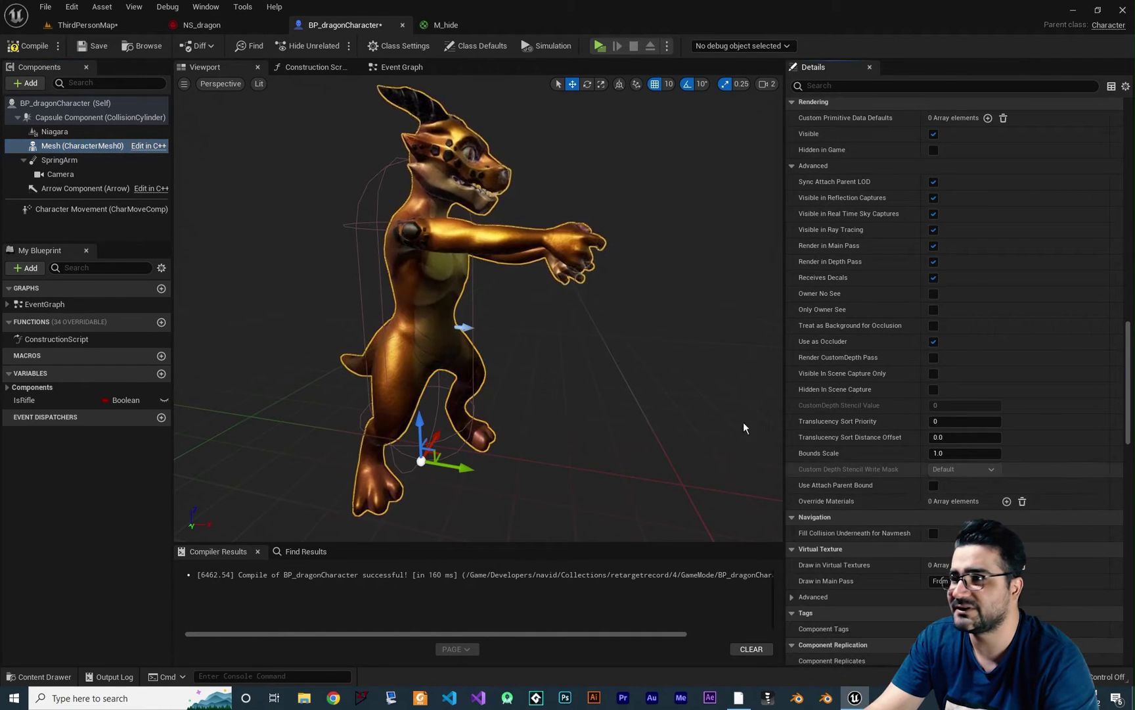
Copy the dragon's BaseColor material from the retargetrecord/4/Material folder into the Niagara/02 folder.
{"action": "left_click", "coordinate": [217, 27]}
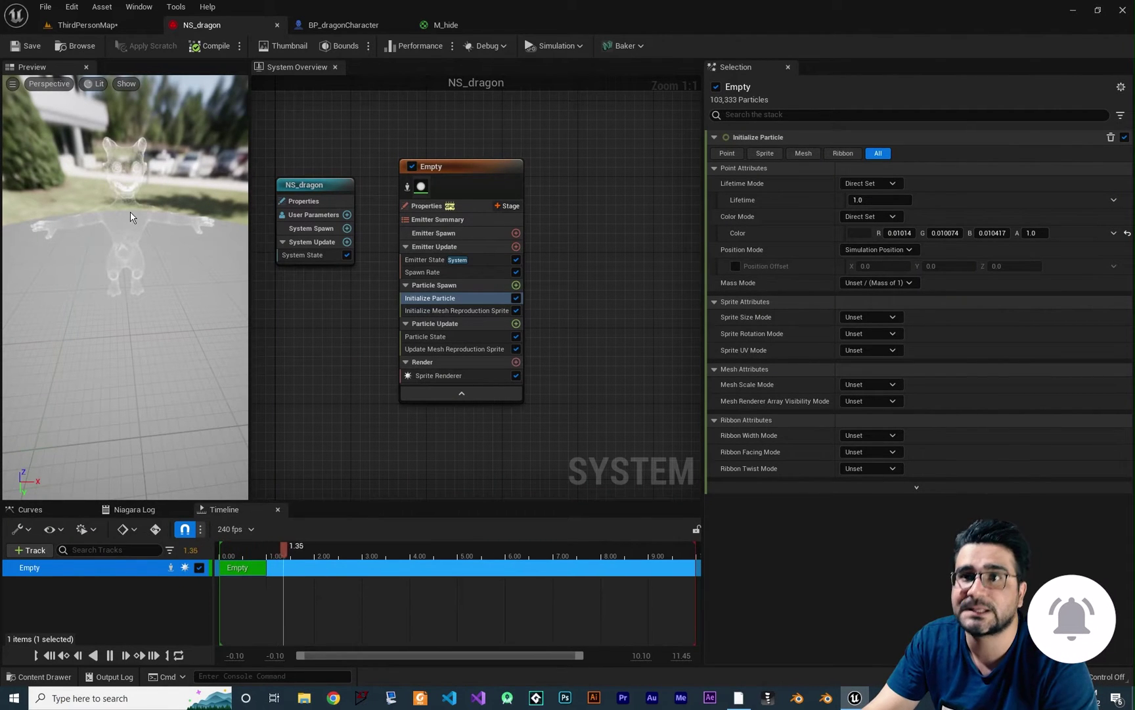
{"action": "right_click_drag", "start_coordinate": [559, 393], "coordinate": [554, 381]}
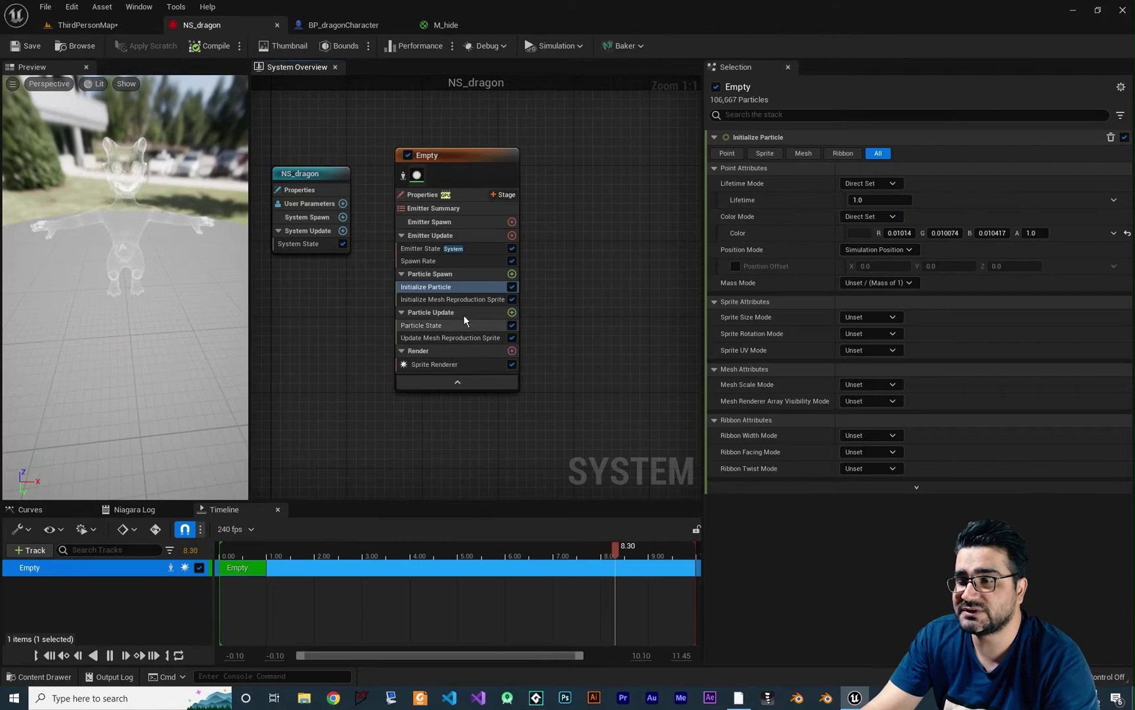
{"action": "key", "text": "ctrl+space"}
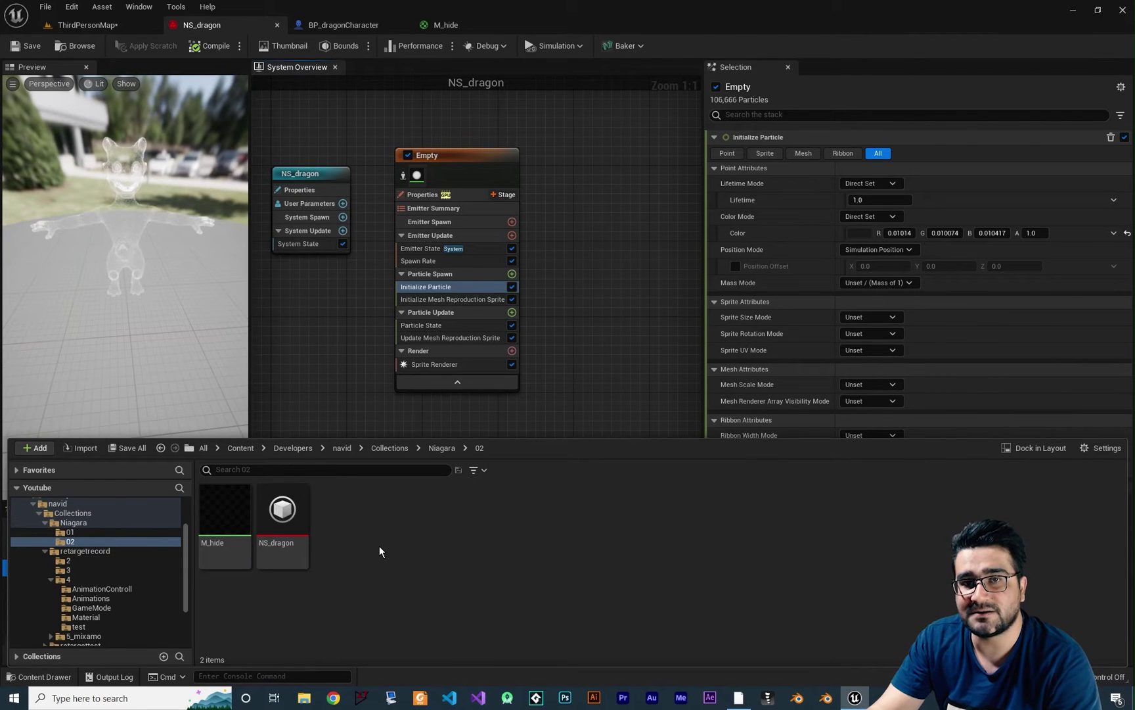
{"action": "left_click", "coordinate": [98, 579]}
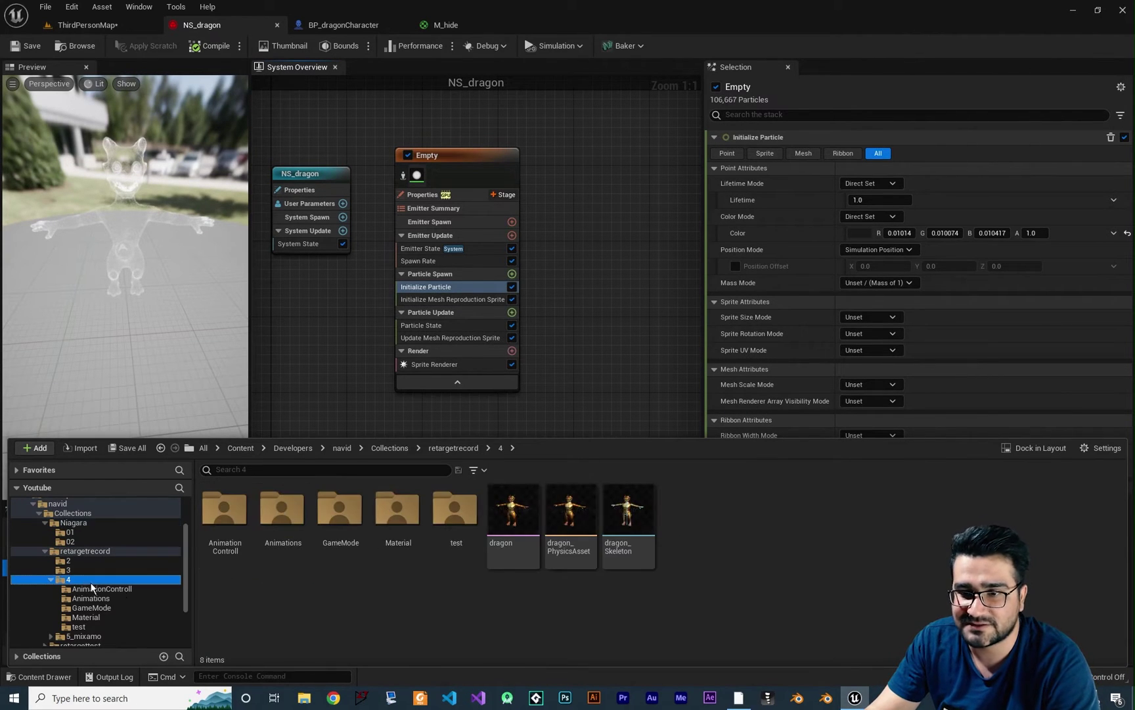
{"action": "double_click", "coordinate": [398, 515]}
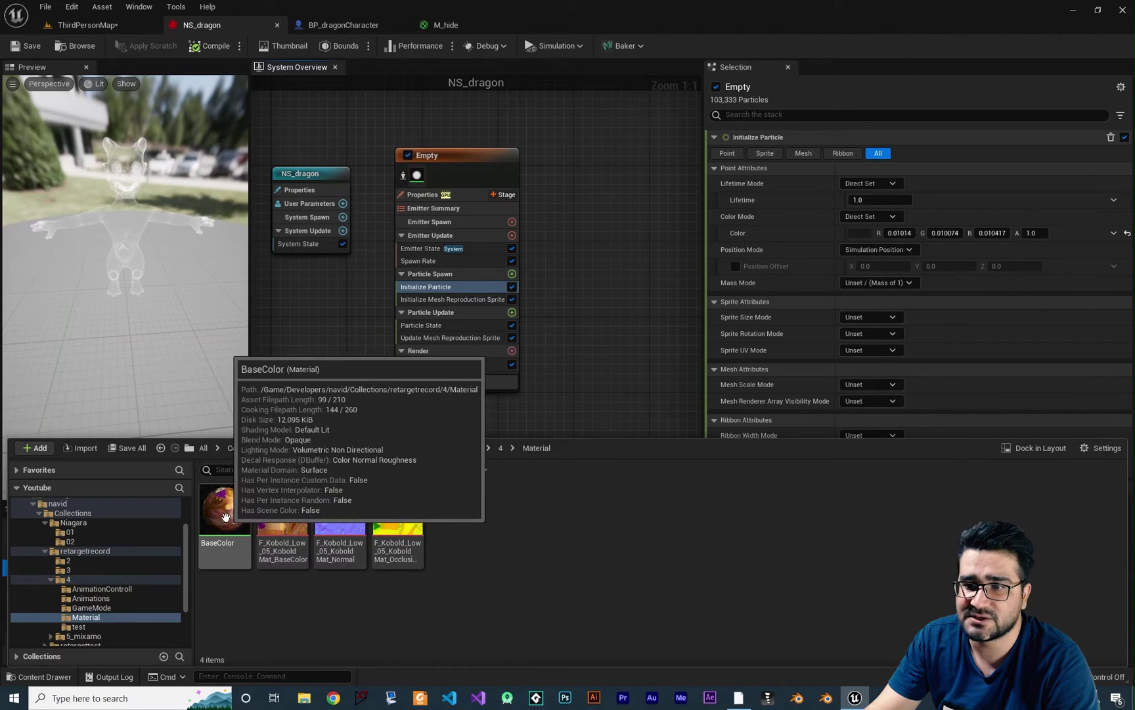
{"action": "left_click_drag", "start_coordinate": [221, 516], "coordinate": [211, 581]}
{"action": "left_click", "coordinate": [99, 579]}
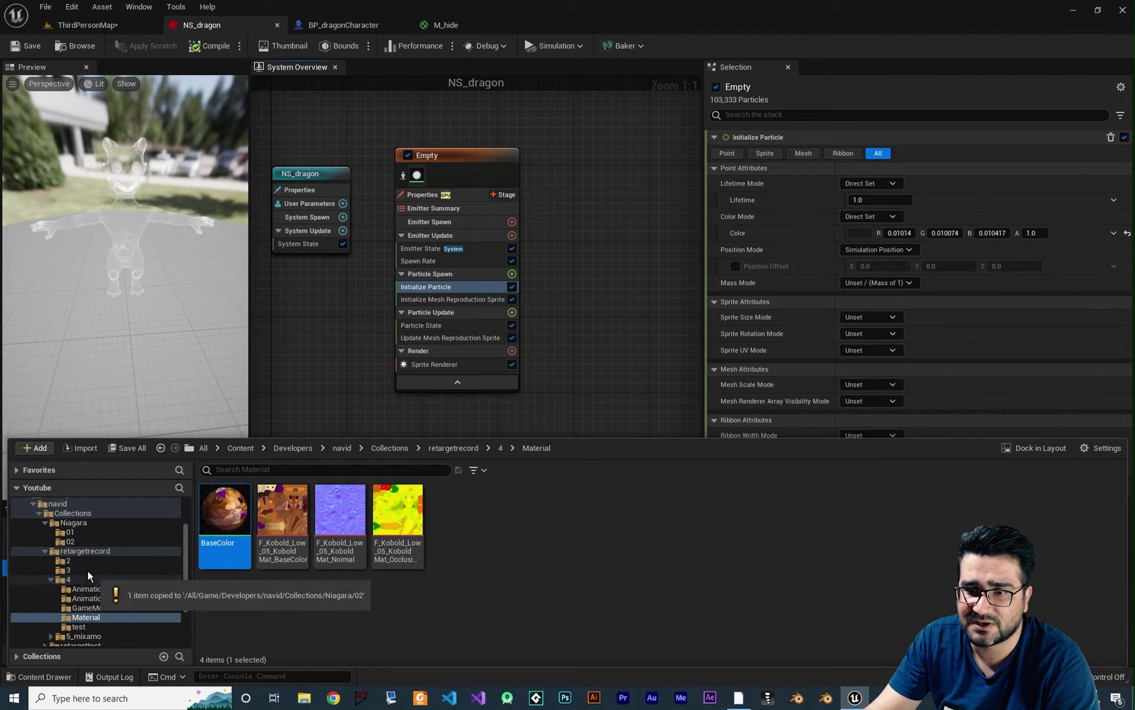
Rename the BaseColor material copy in the Niagara/02 folder as M_dragon.
{"action": "left_click", "coordinate": [70, 542]}
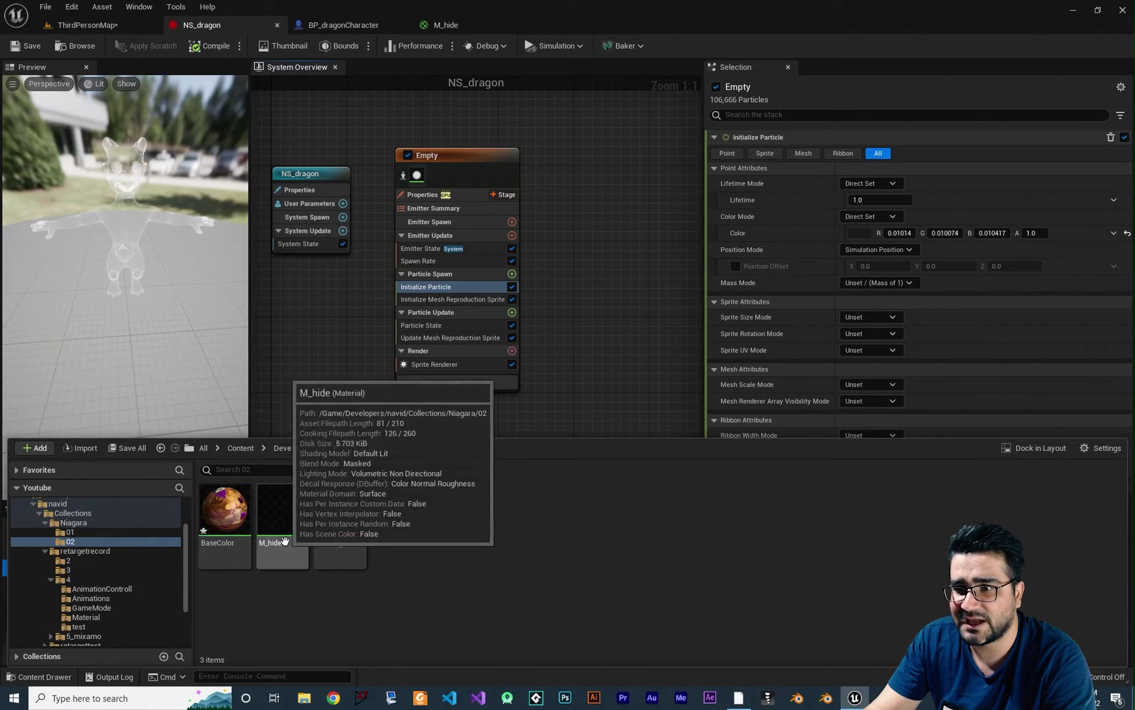
{"action": "left_click", "coordinate": [223, 559]}
{"action": "key", "text": "F2"}
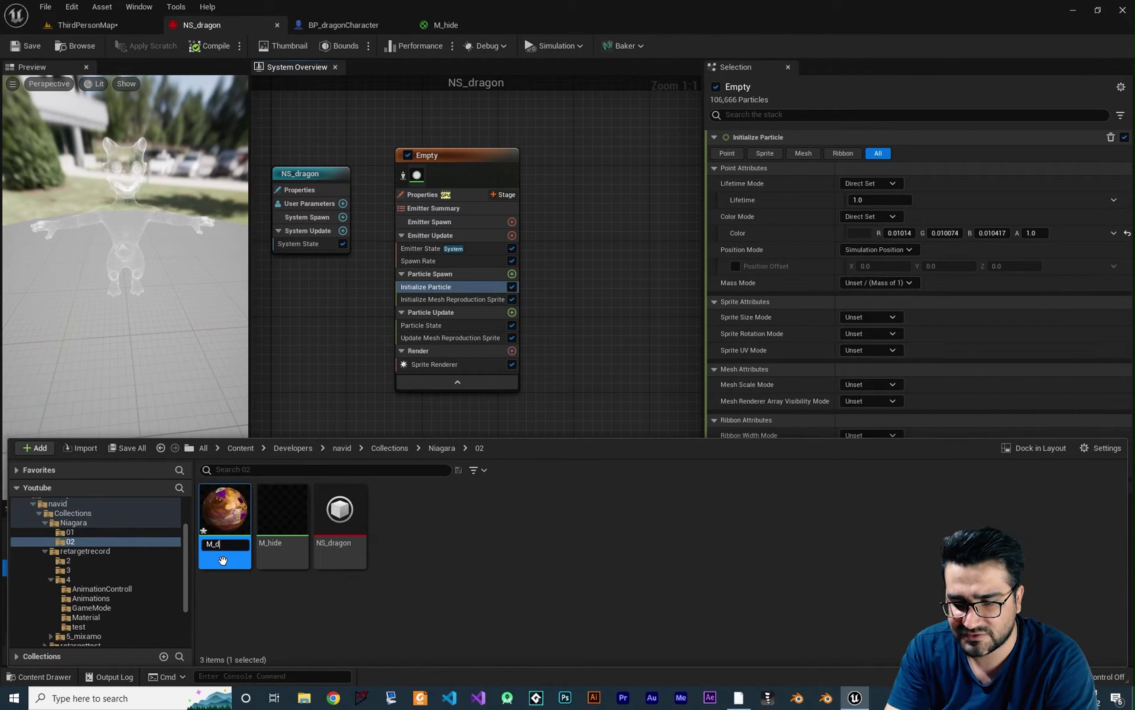
{"action": "type", "text": "M_dragon"}
{"action": "key", "text": "Return"}
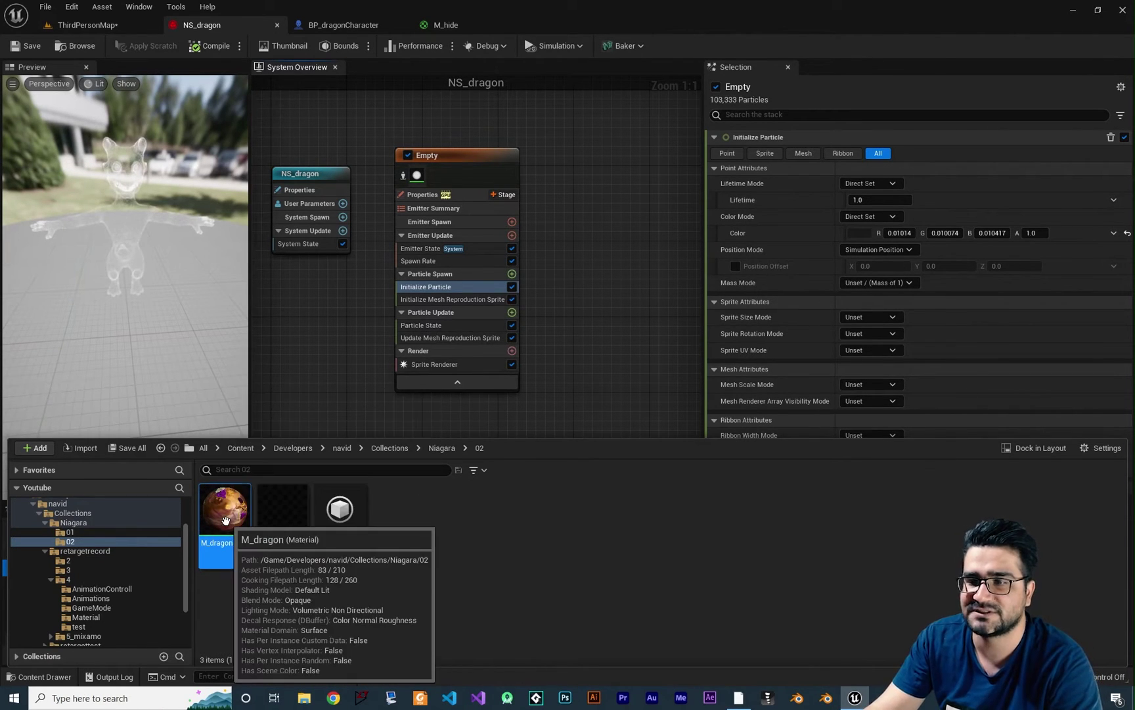
Open the M_dragon material and spread its three Texture Sample nodes apart to make room around their inputs.
{"action": "double_click", "coordinate": [223, 525]}
{"action": "right_click_drag", "start_coordinate": [397, 478], "coordinate": [509, 457]}
{"action": "left_click_drag", "start_coordinate": [513, 373], "coordinate": [496, 432]}
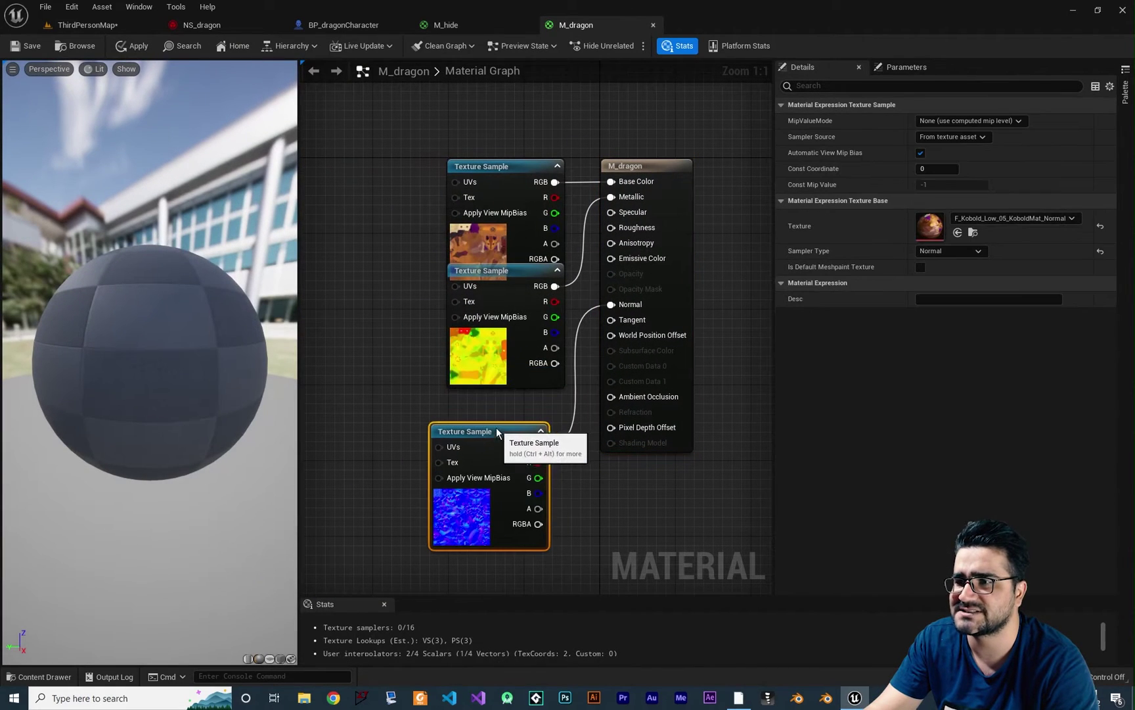
{"action": "left_click_drag", "start_coordinate": [503, 274], "coordinate": [360, 301]}
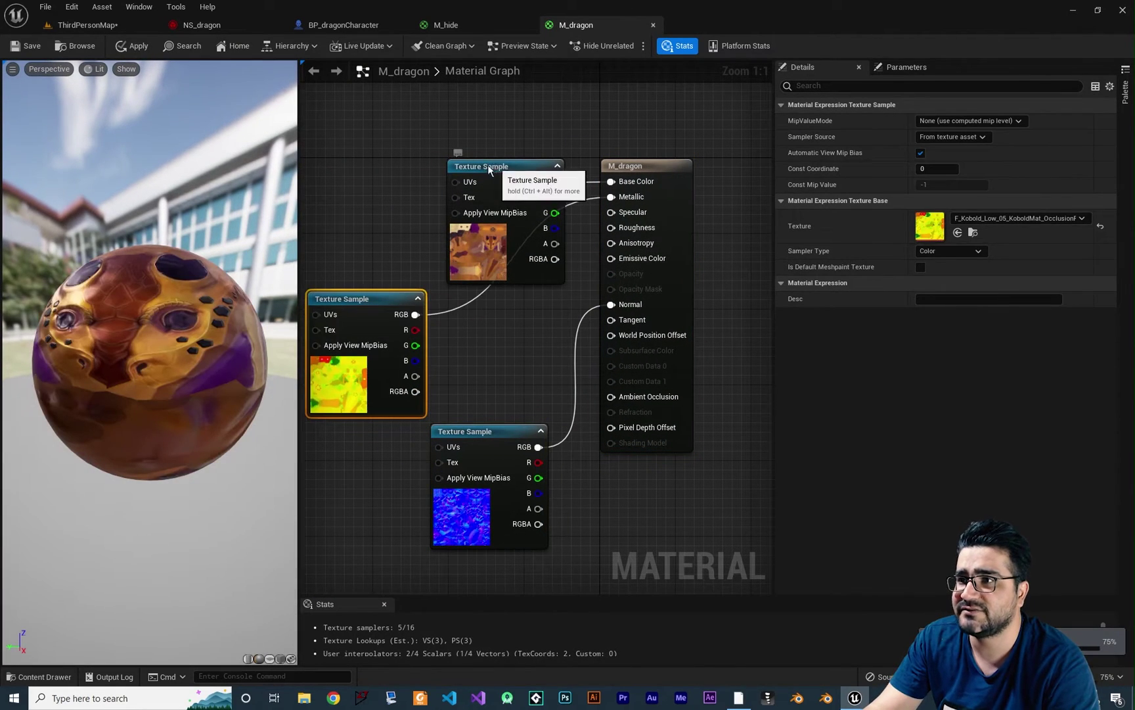
{"action": "left_click_drag", "start_coordinate": [488, 166], "coordinate": [366, 127]}
{"action": "right_click_drag", "start_coordinate": [365, 127], "coordinate": [457, 118]}
{"action": "left_click_drag", "start_coordinate": [582, 415], "coordinate": [573, 438]}
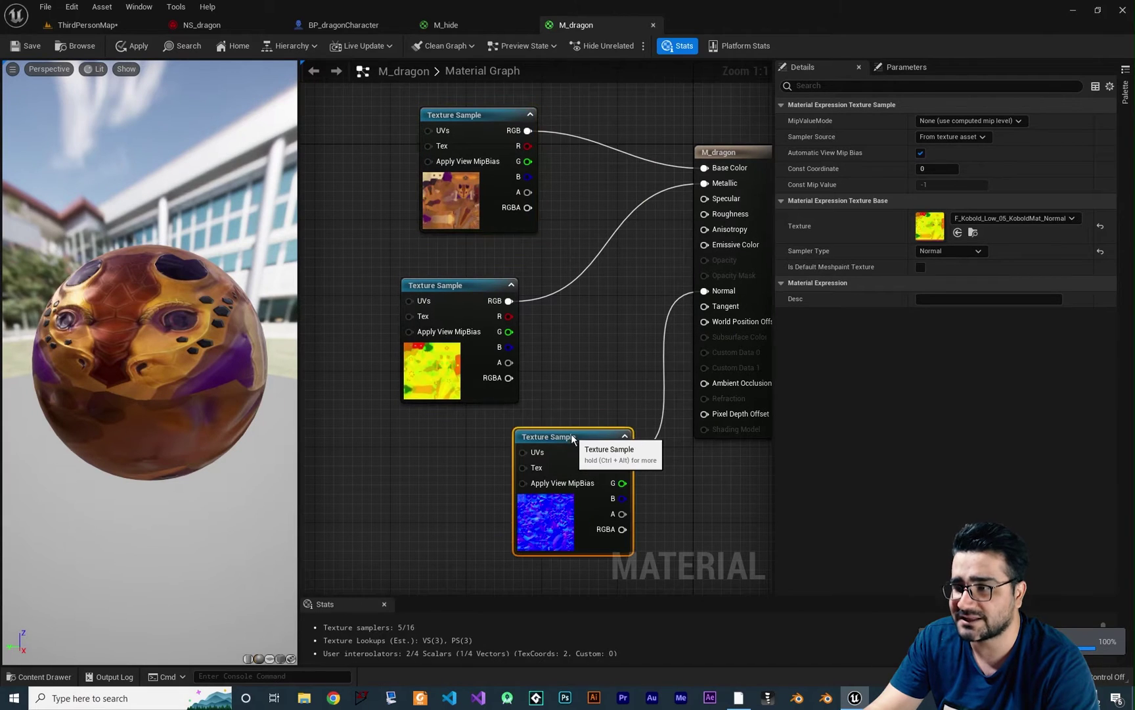
Add a Niagara_MeshReproductionSpriteUVs function node before the Texture Sample nodes in the M_dragon material graph.
{"action": "right_click_drag", "start_coordinate": [574, 361], "coordinate": [568, 391]}
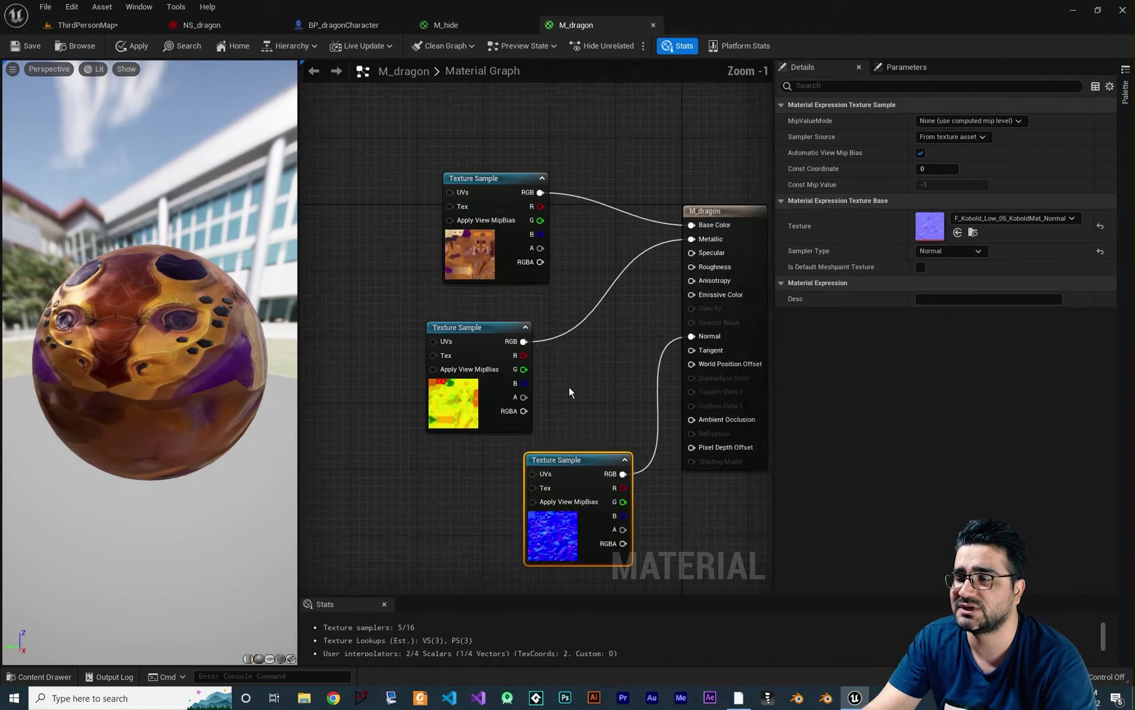
{"action": "scroll", "coordinate": [567, 391], "scroll_direction": "down", "scroll_amount": 1}
{"action": "scroll", "coordinate": [590, 286], "scroll_direction": "up", "scroll_amount": 1}
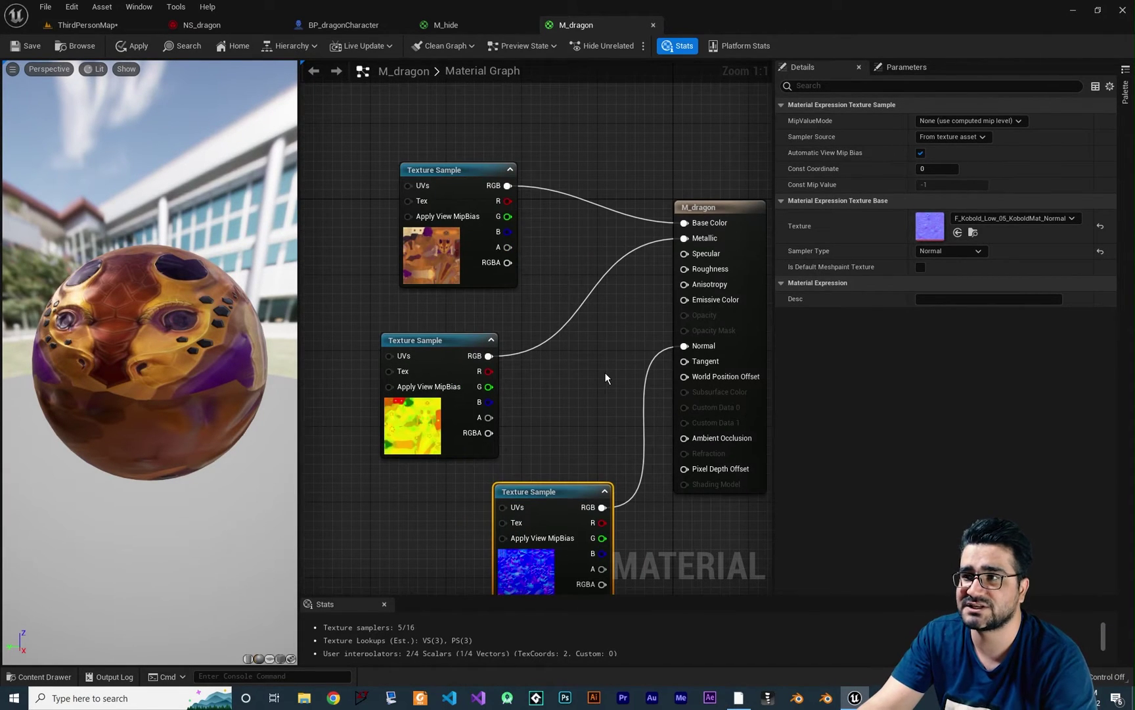
{"action": "right_click_drag", "start_coordinate": [598, 364], "coordinate": [690, 378]}
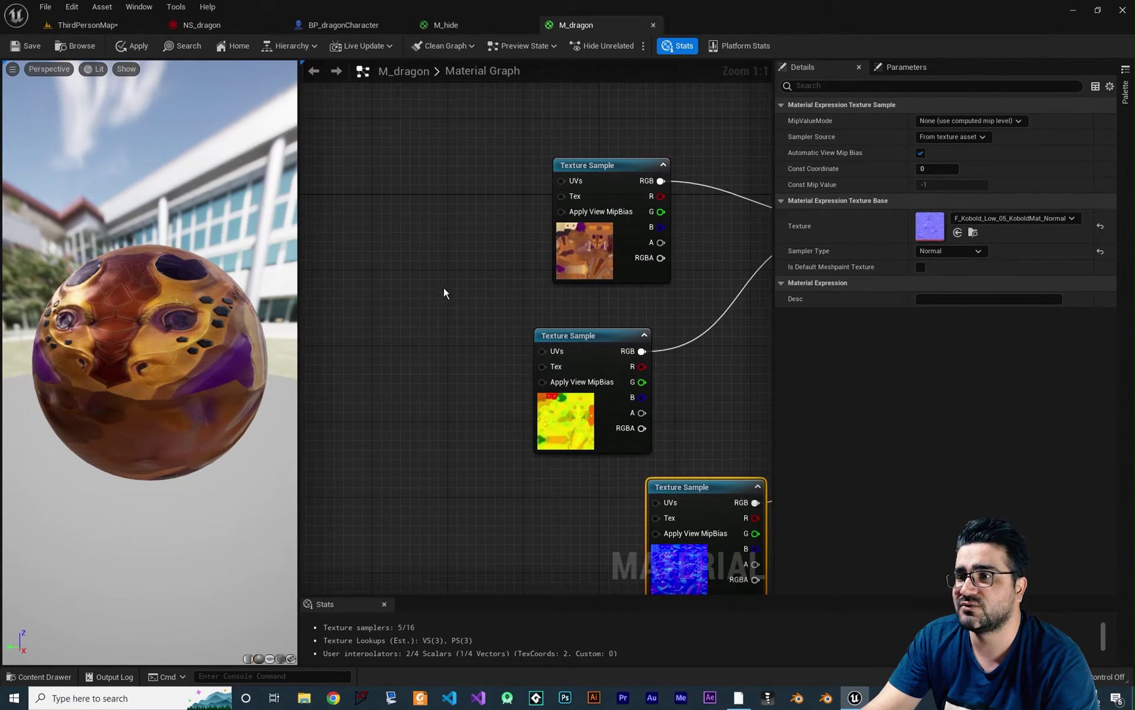
{"action": "right_click_drag", "start_coordinate": [359, 250], "coordinate": [416, 283]}
{"action": "right_click_drag", "start_coordinate": [518, 322], "coordinate": [445, 254]}
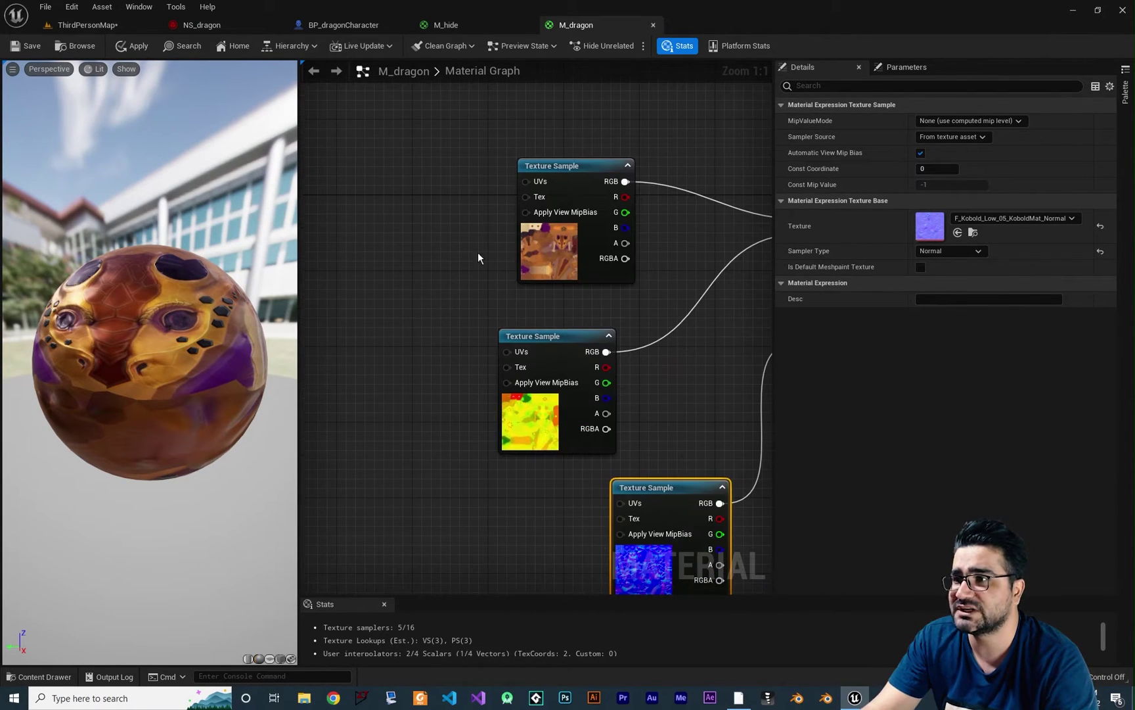
{"action": "right_click", "coordinate": [343, 207]}
{"action": "scroll", "coordinate": [342, 208], "scroll_direction": "down", "scroll_amount": 3}
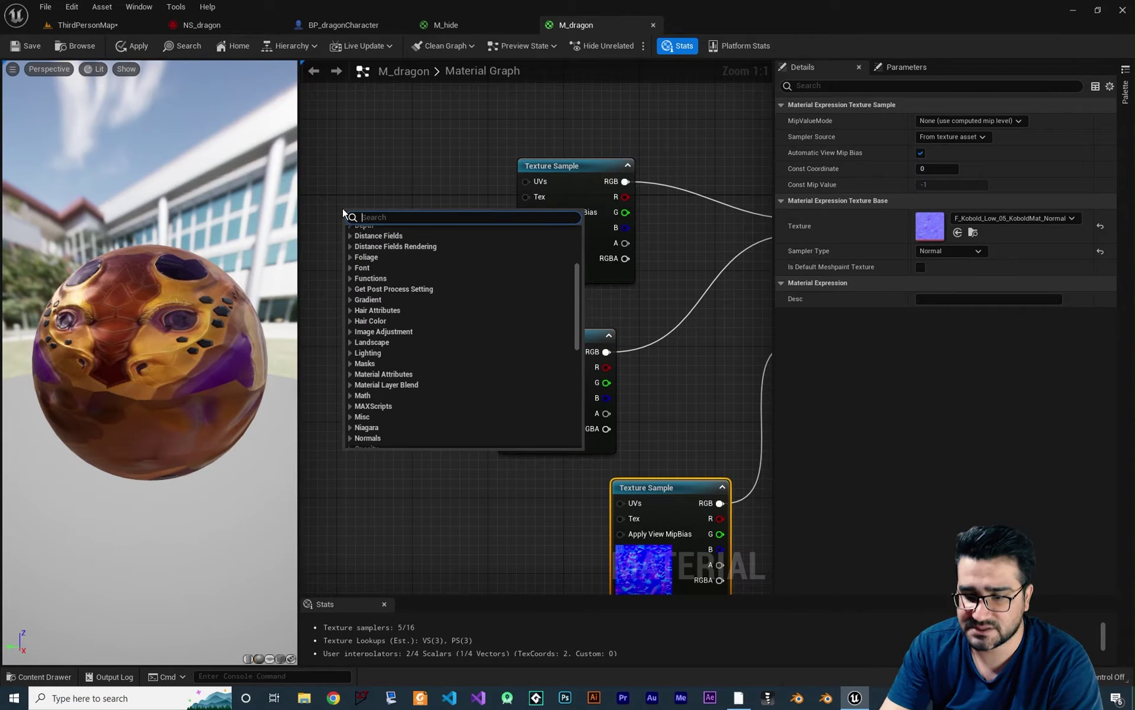
{"action": "type", "text": "niagara"}
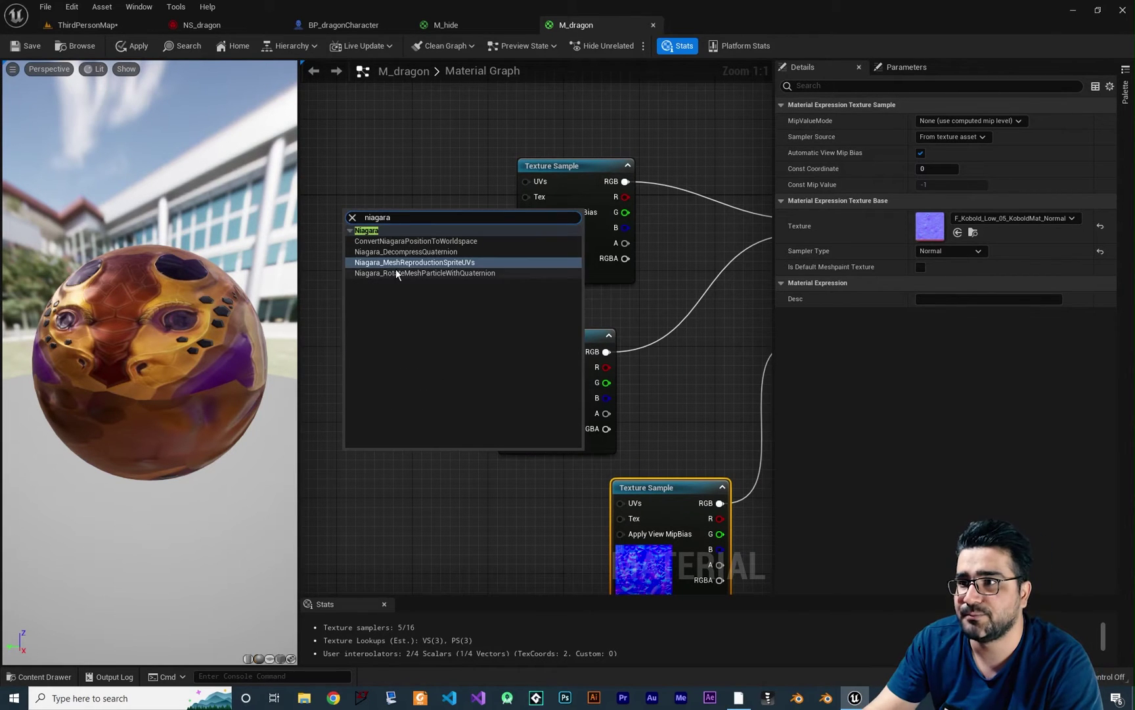
{"action": "left_click", "coordinate": [445, 263]}
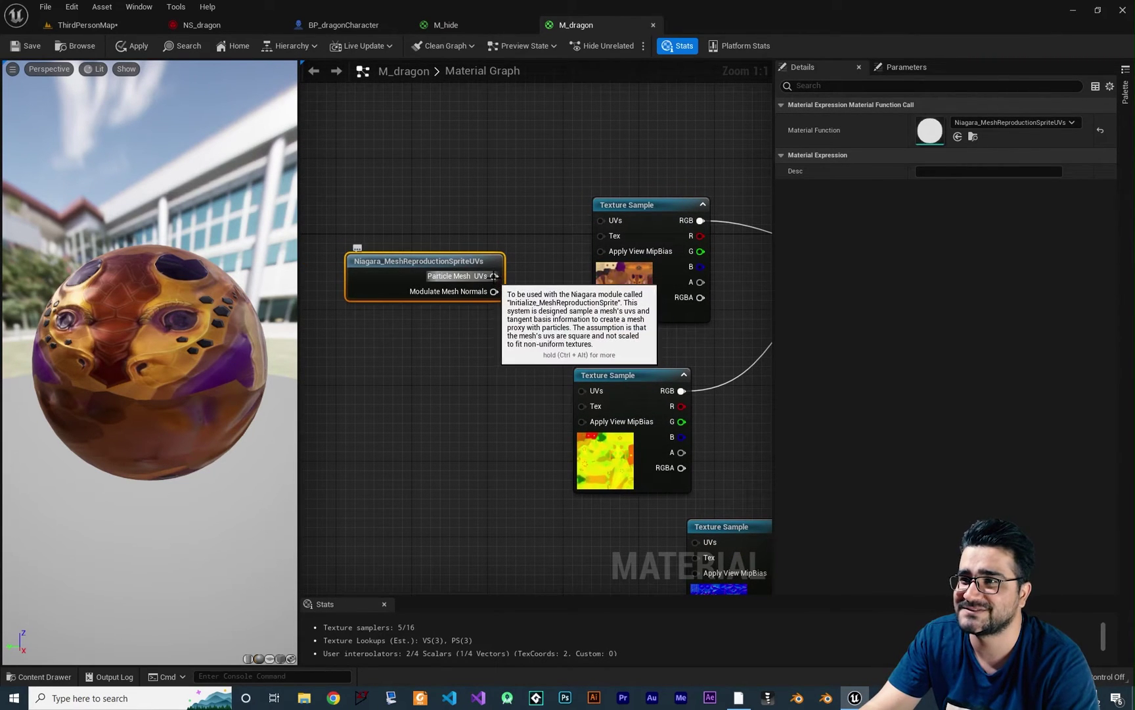
Connect the Particle Mesh UVs output to the UVs input of all three Texture Sample nodes, then save M_dragon.
{"action": "left_click_drag", "start_coordinate": [495, 276], "coordinate": [604, 219]}
{"action": "right_click_drag", "start_coordinate": [604, 218], "coordinate": [556, 134]}
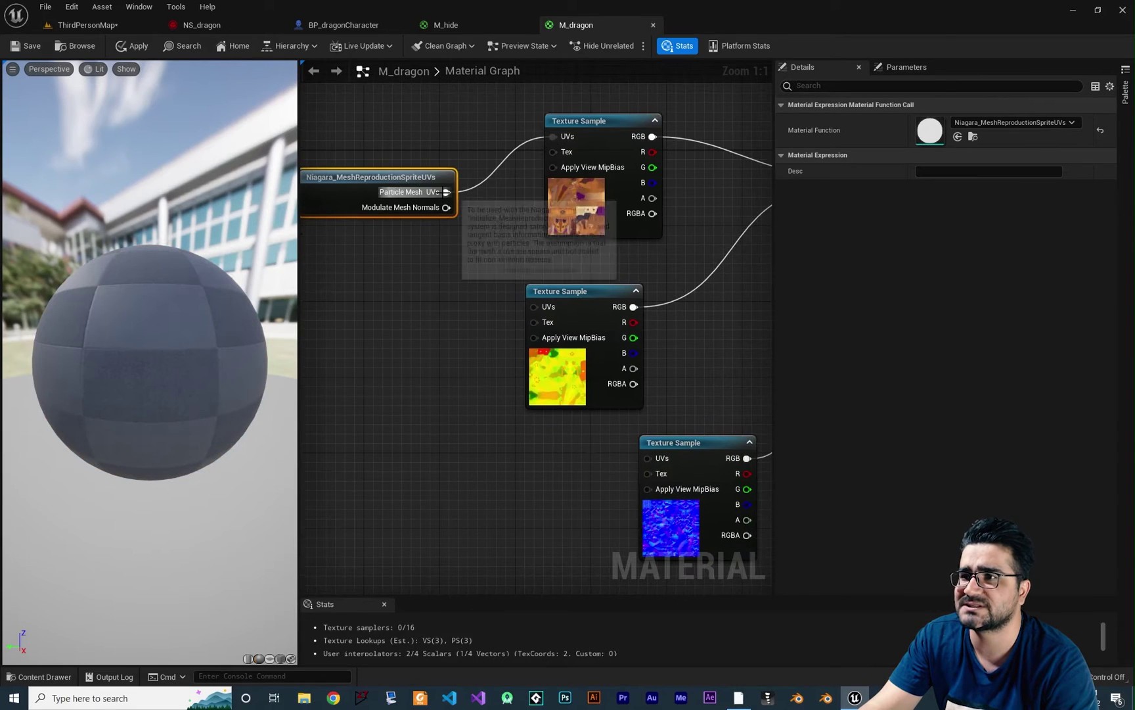
{"action": "left_click_drag", "start_coordinate": [446, 192], "coordinate": [479, 223]}
{"action": "left_click_drag", "start_coordinate": [533, 309], "coordinate": [533, 309]}
{"action": "right_click_drag", "start_coordinate": [439, 221], "coordinate": [485, 119]}
{"action": "left_click_drag", "start_coordinate": [483, 94], "coordinate": [587, 356]}
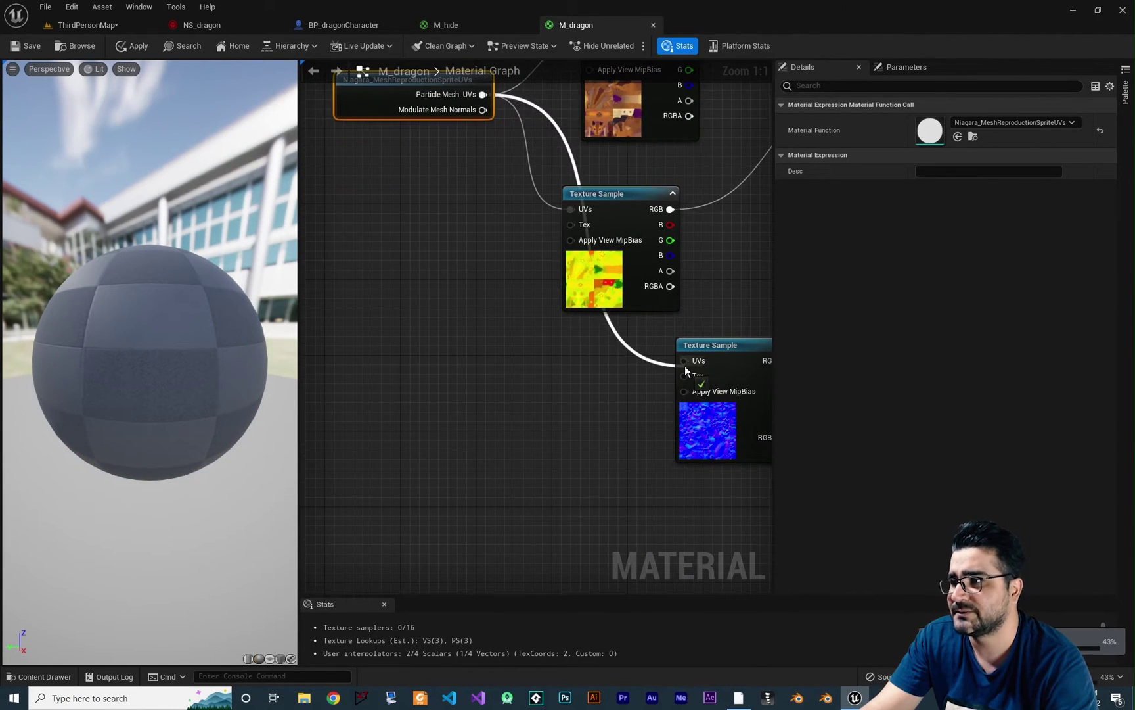
{"action": "left_click_drag", "start_coordinate": [684, 366], "coordinate": [684, 365]}
{"action": "right_click_drag", "start_coordinate": [685, 366], "coordinate": [575, 388]}
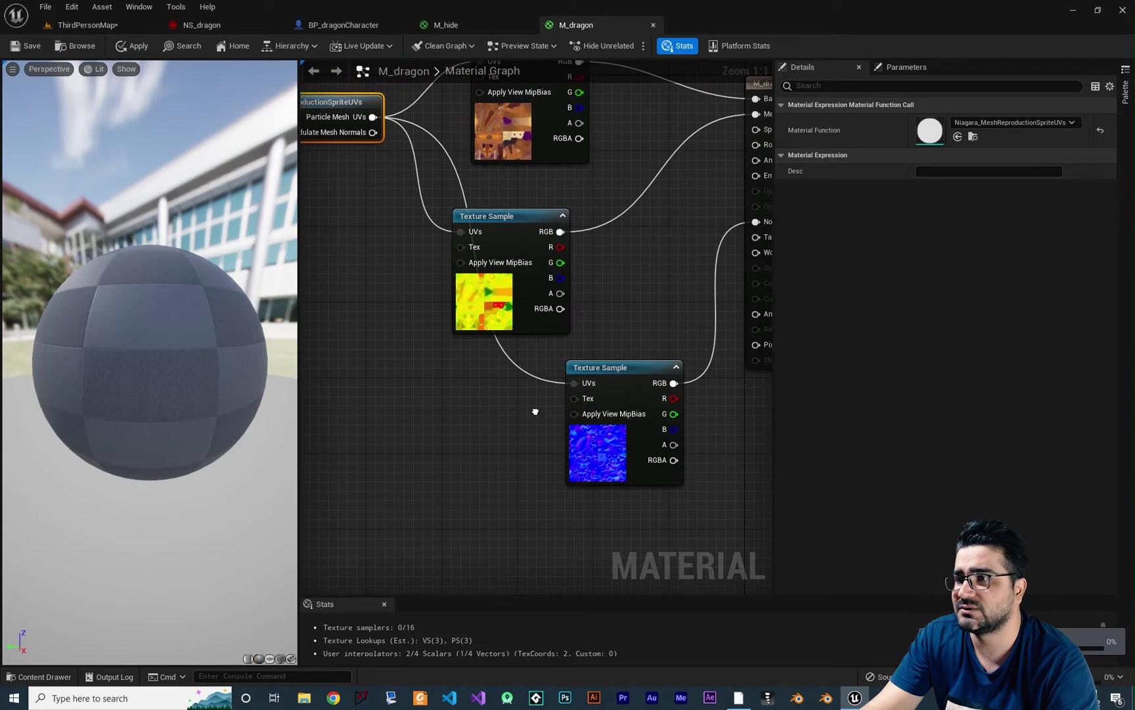
{"action": "left_click", "coordinate": [23, 47]}
Assign M_dragon as the material of the Sprite Renderer in the NS_dragon system.
{"action": "left_click", "coordinate": [200, 25]}
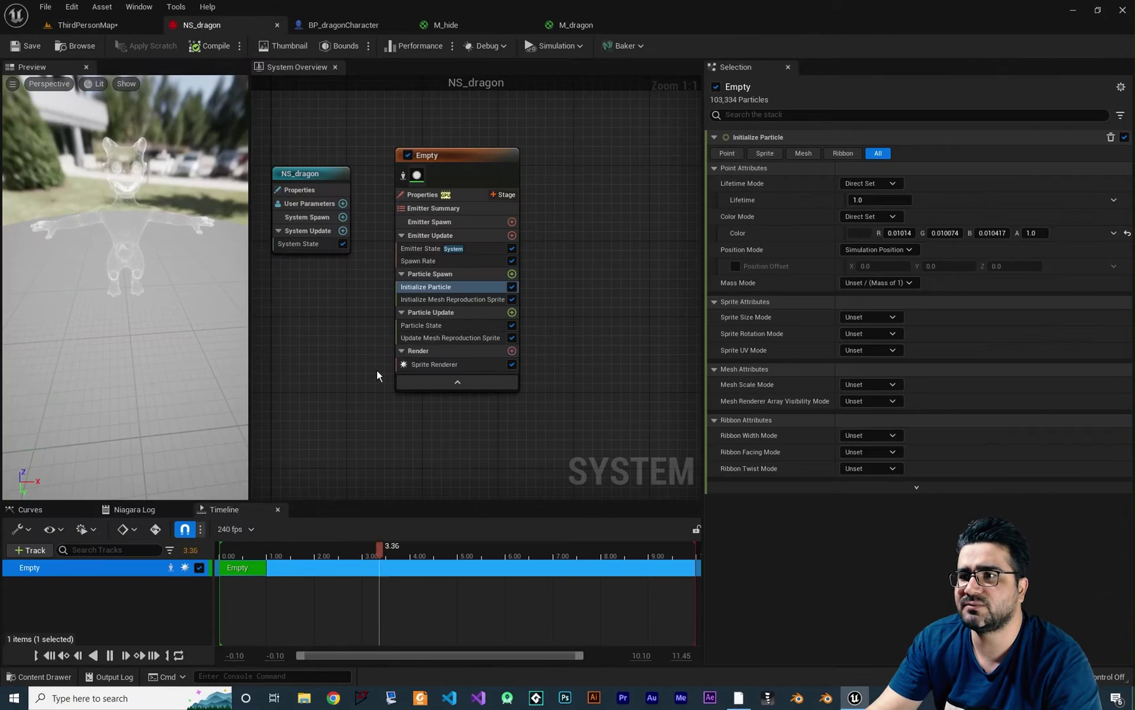
{"action": "left_click", "coordinate": [425, 366]}
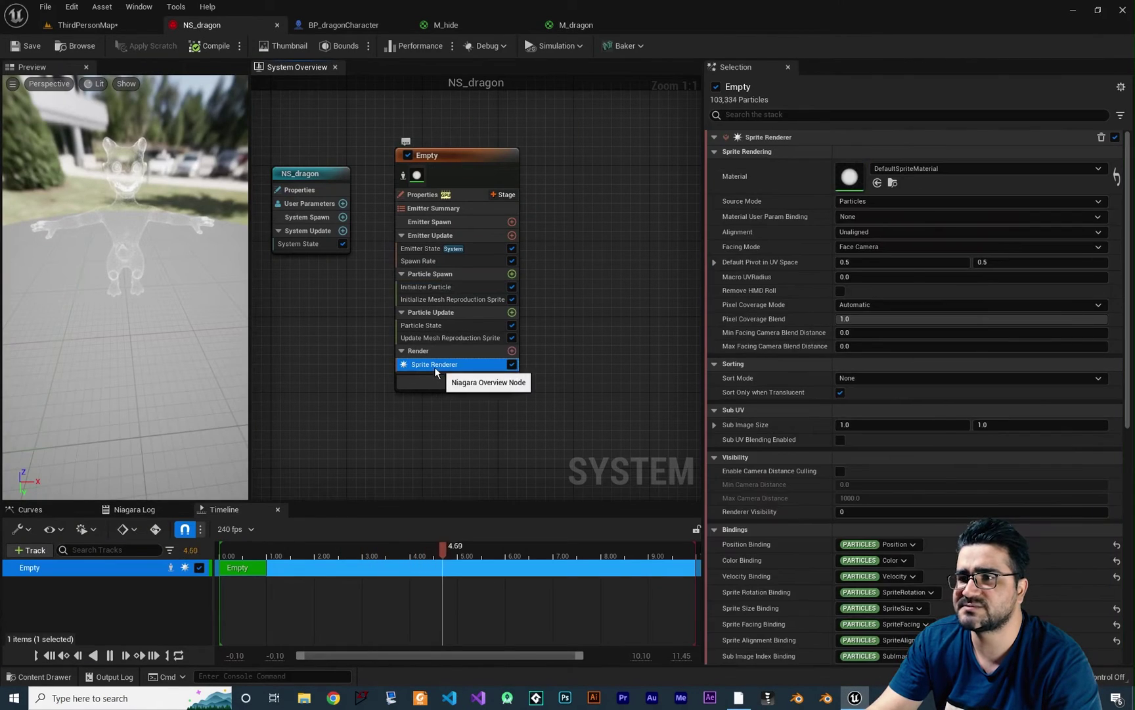
{"action": "left_click", "coordinate": [909, 169]}
{"action": "type", "text": "m_dra"}
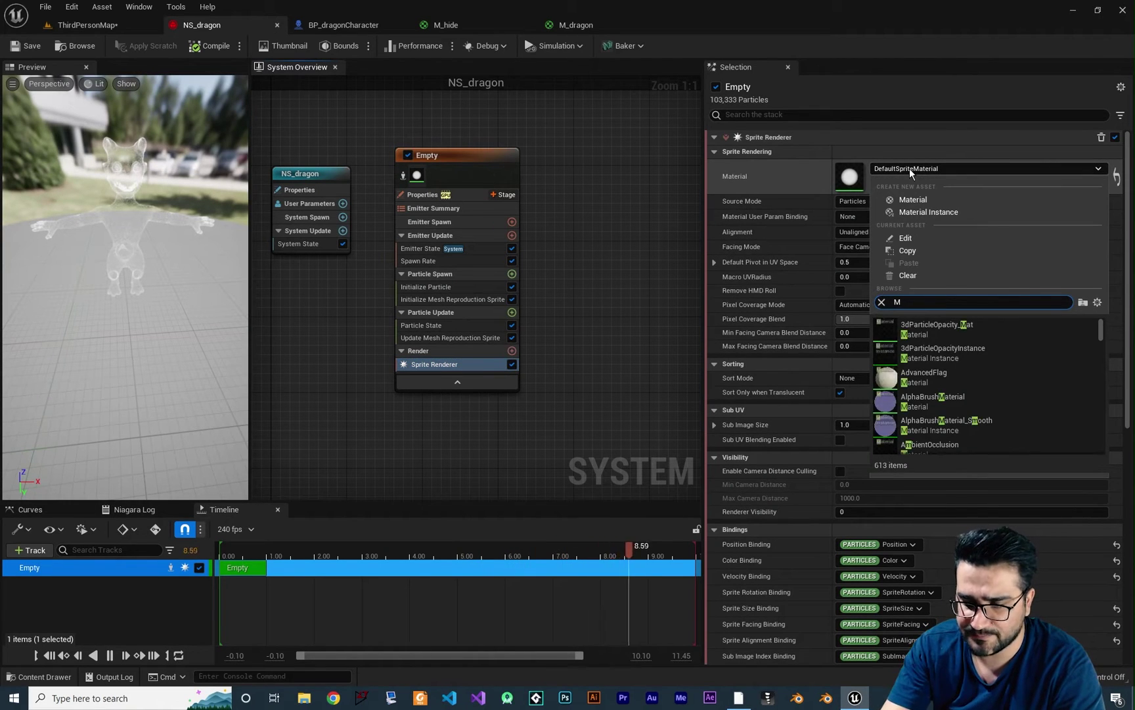
{"action": "key", "text": "Return"}
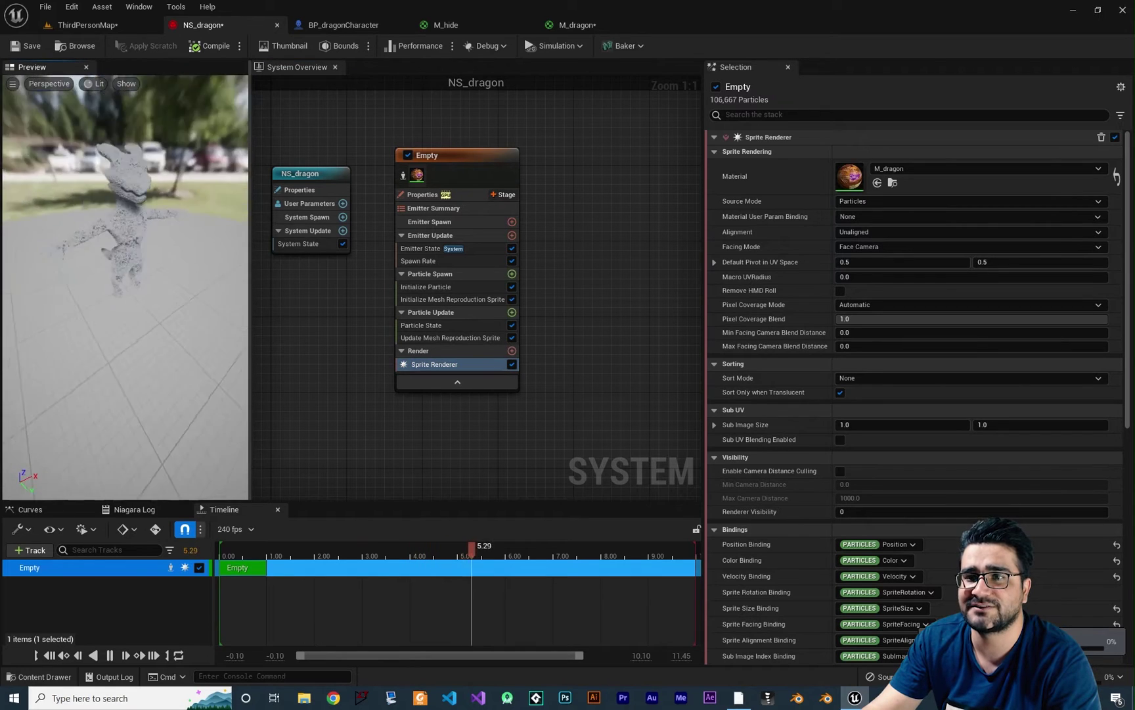
Set the Color Mode of Initialize Particle to Unset, check the dragon preview from another angle, and save NS_dragon.
{"action": "left_click", "coordinate": [429, 289]}
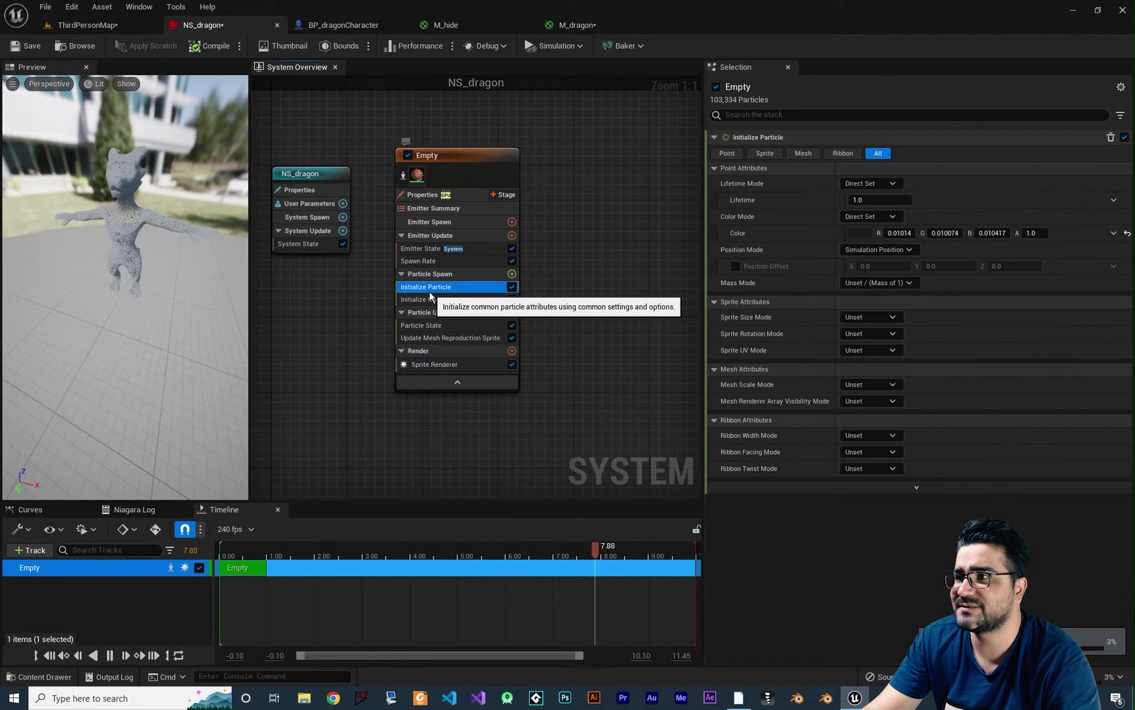
{"action": "left_click", "coordinate": [878, 216]}
{"action": "left_click", "coordinate": [881, 236]}
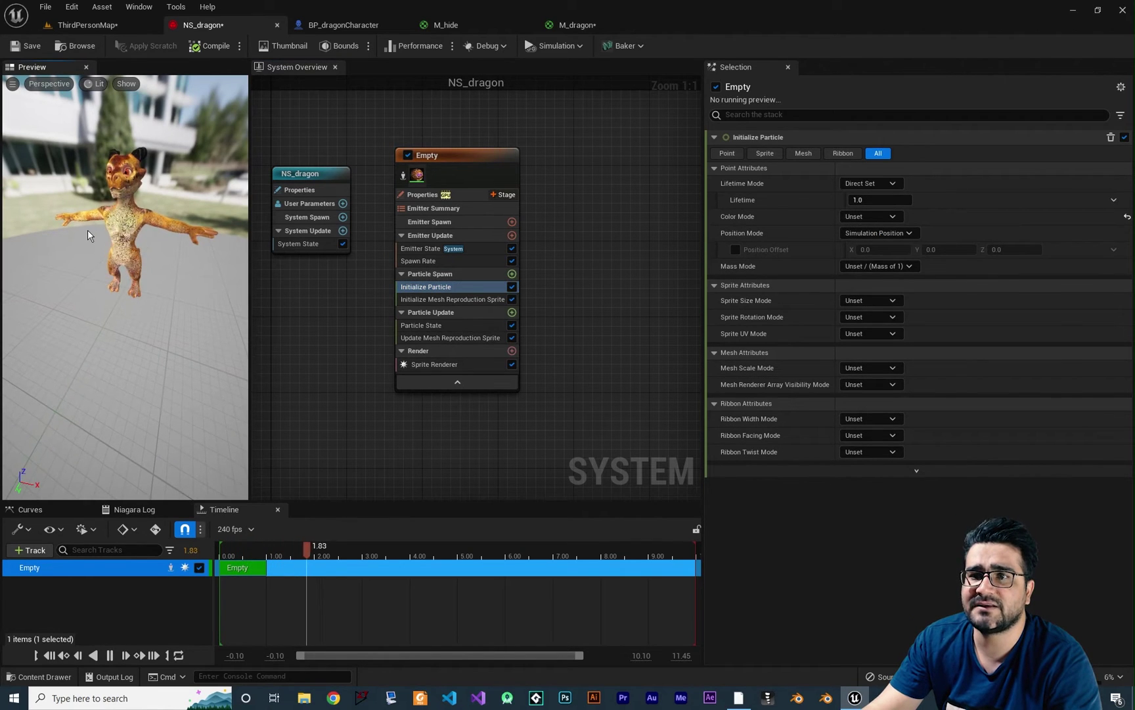
{"action": "left_click_drag", "start_coordinate": [88, 230], "coordinate": [170, 201]}
{"action": "key", "text": "ctrl+s"}
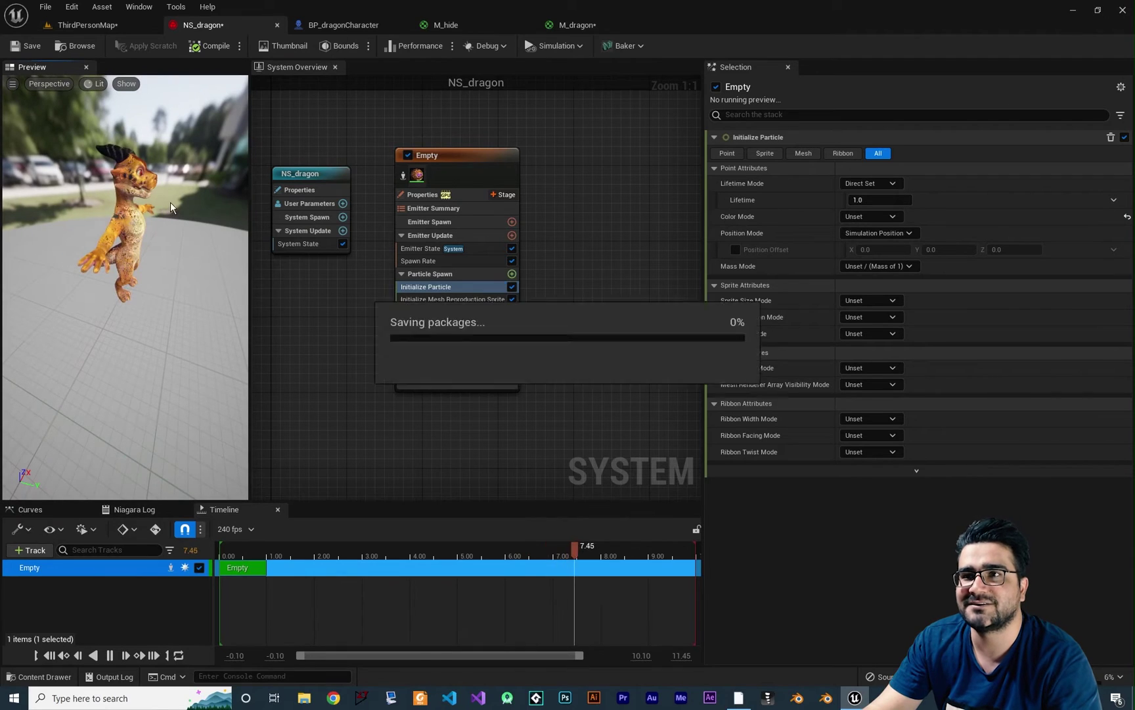
Run the ThirdPersonMap preview to check the textured particles on the dragon, and stop it.
{"action": "left_click", "coordinate": [88, 24]}
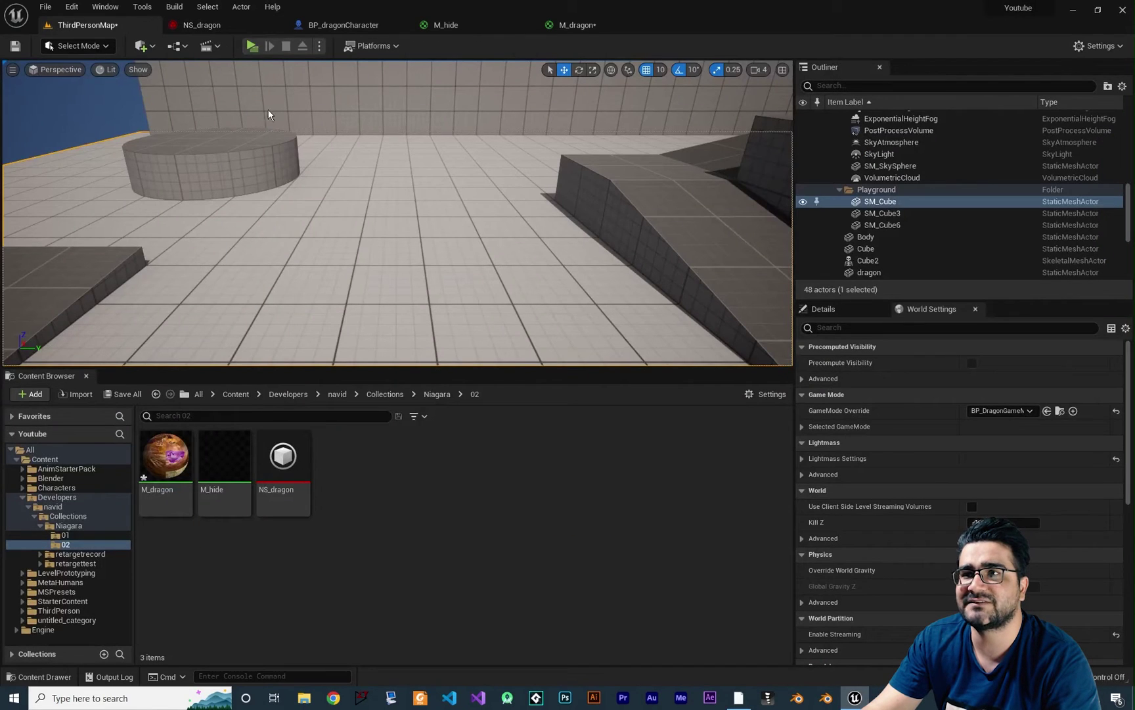
{"action": "left_click", "coordinate": [255, 47]}
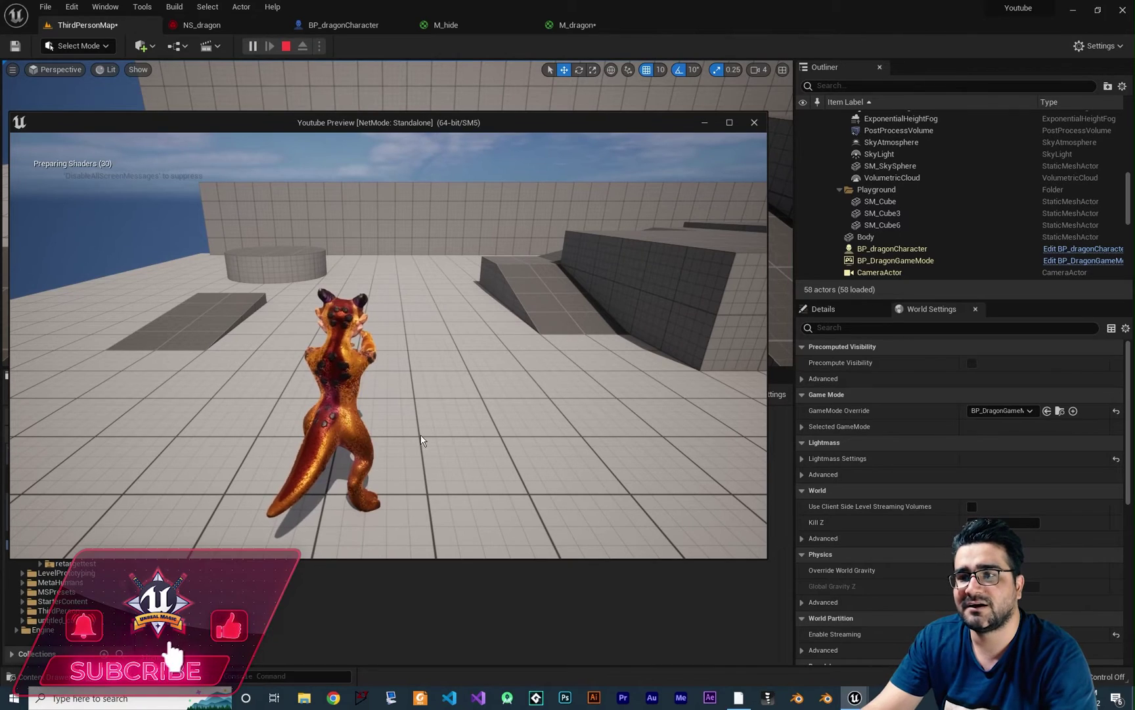
{"action": "key", "text": "Escape"}
Delete the Update Mesh Reproduction Sprite module from the Empty emitter in NS_dragon.
{"action": "left_click", "coordinate": [343, 25]}
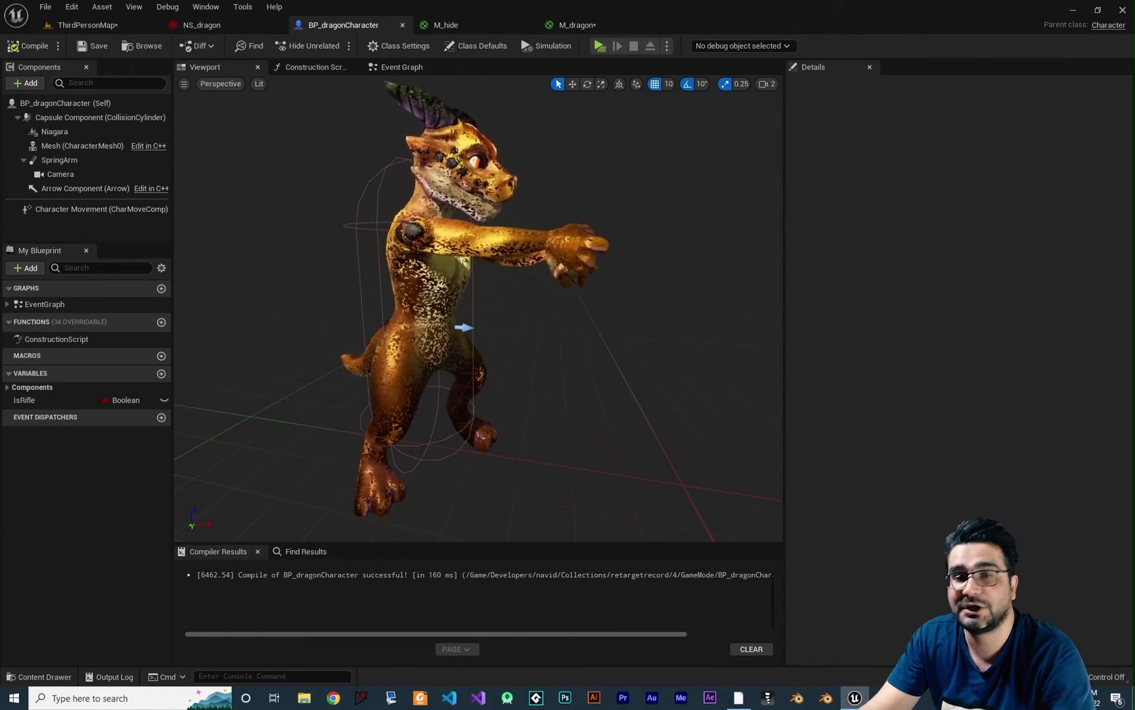
{"action": "left_click", "coordinate": [202, 25]}
{"action": "right_click_drag", "start_coordinate": [538, 330], "coordinate": [536, 337]}
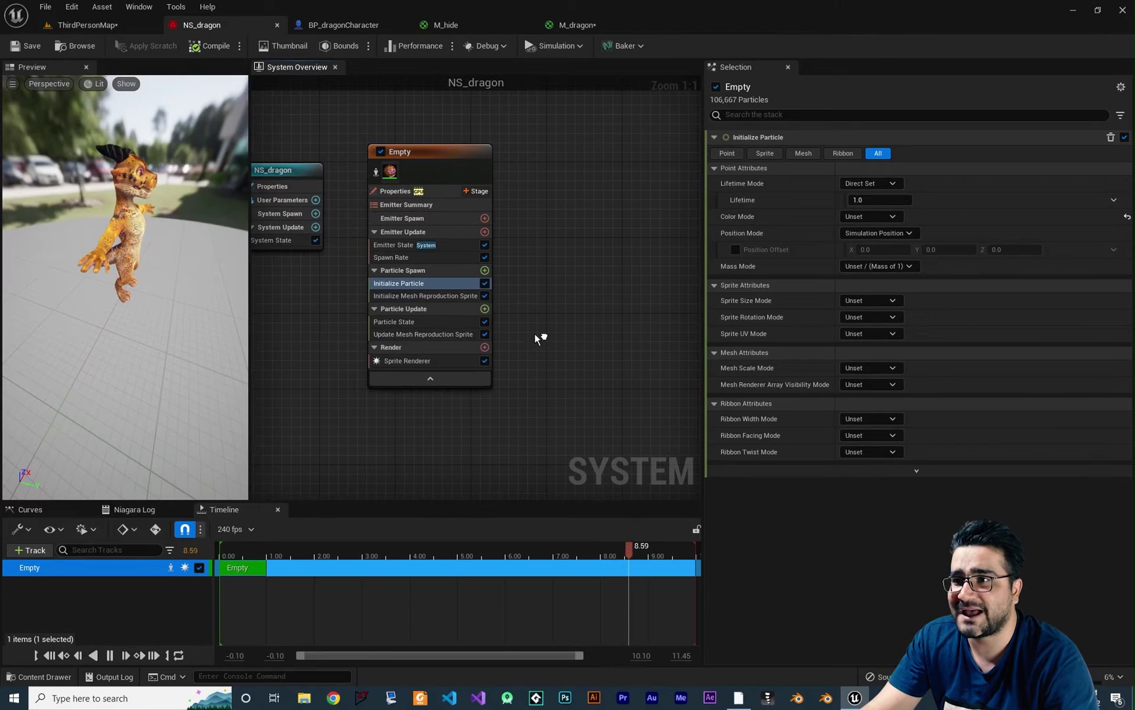
{"action": "left_click", "coordinate": [432, 335]}
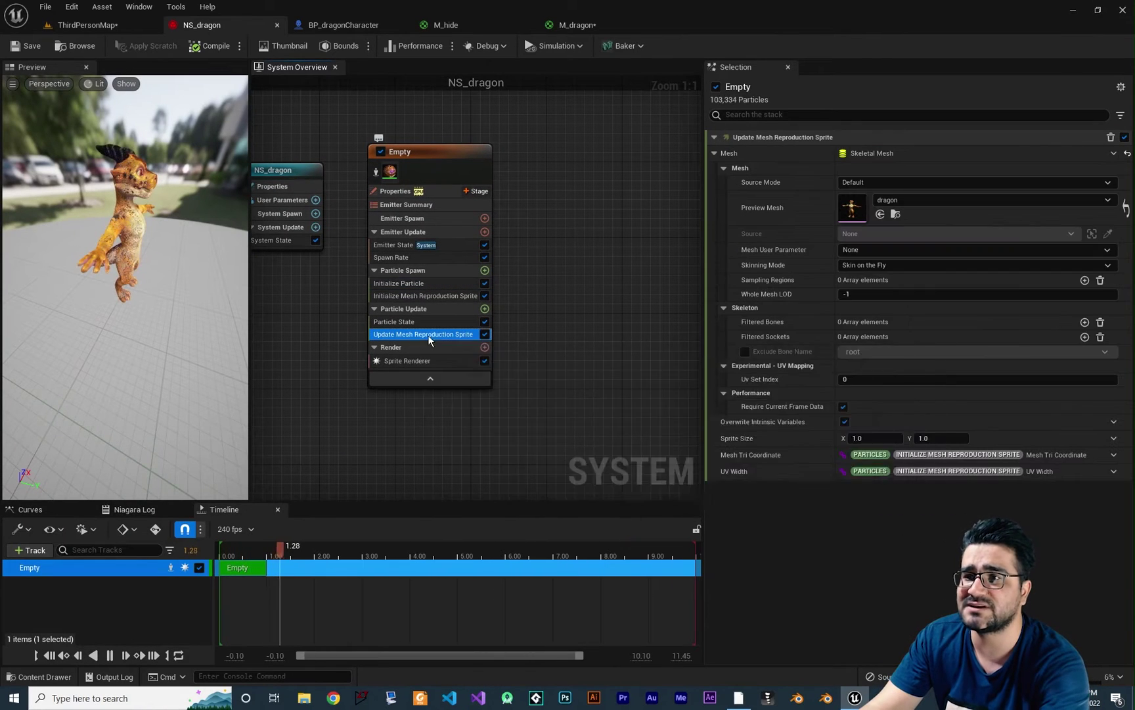
{"action": "key", "text": "Delete"}
Add an Add Velocity module to Particle Spawn, resolve its dependency issue with SolveForcesAndVelocity, and save NS_dragon.
{"action": "right_click", "coordinate": [533, 343]}
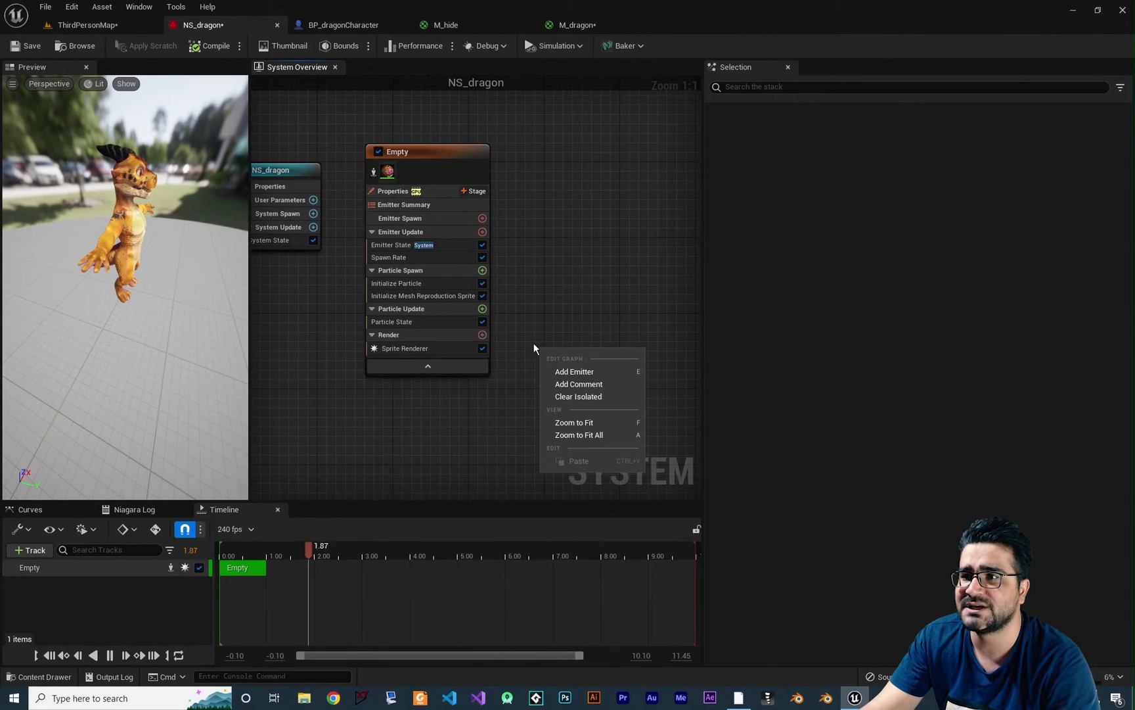
{"action": "left_click", "coordinate": [483, 270]}
{"action": "left_click", "coordinate": [484, 272]}
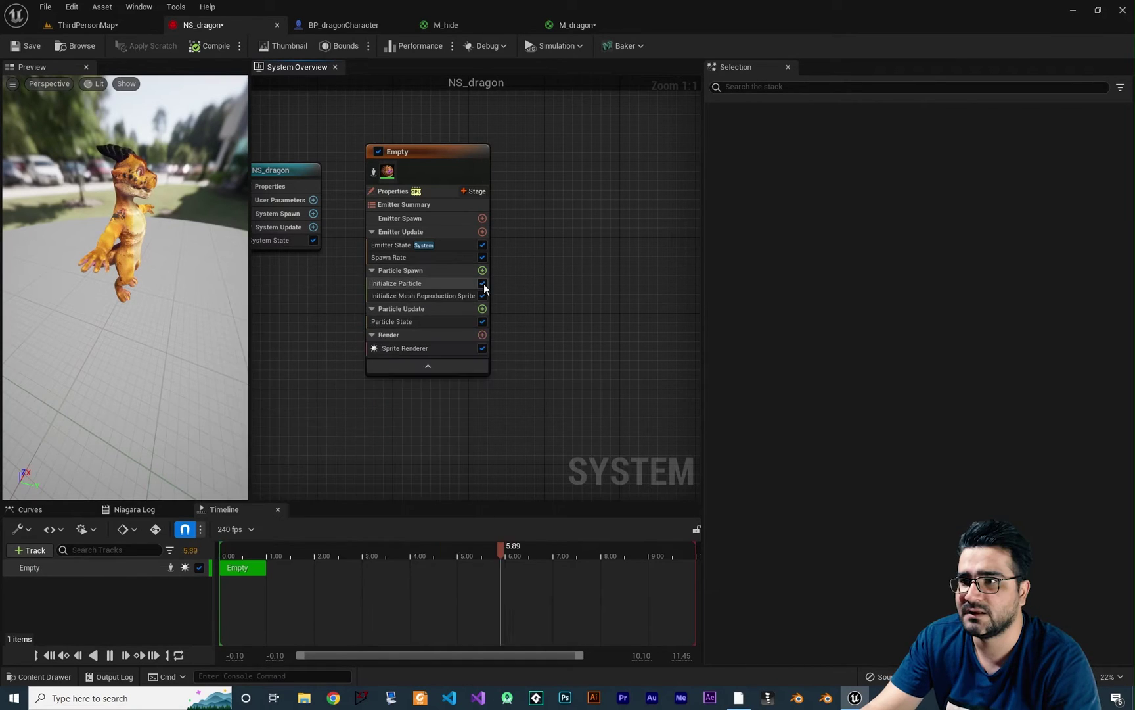
{"action": "left_click", "coordinate": [483, 270]}
{"action": "left_click", "coordinate": [298, 356]}
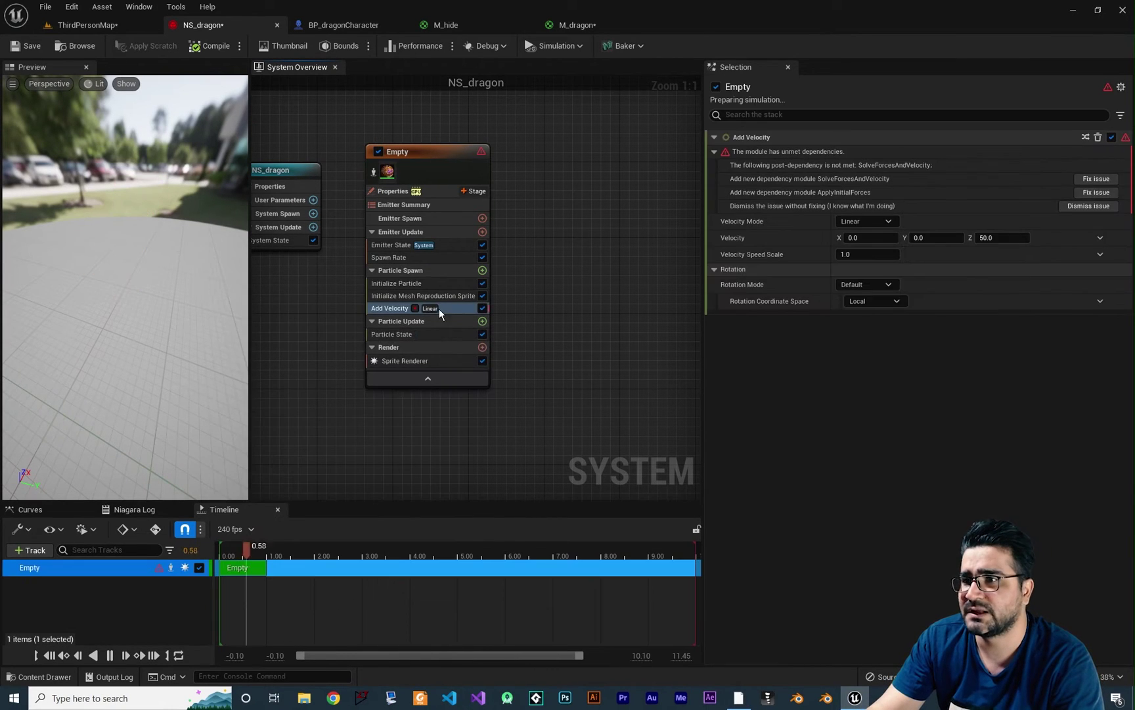
{"action": "left_click", "coordinate": [1091, 192]}
{"action": "left_click", "coordinate": [1093, 178]}
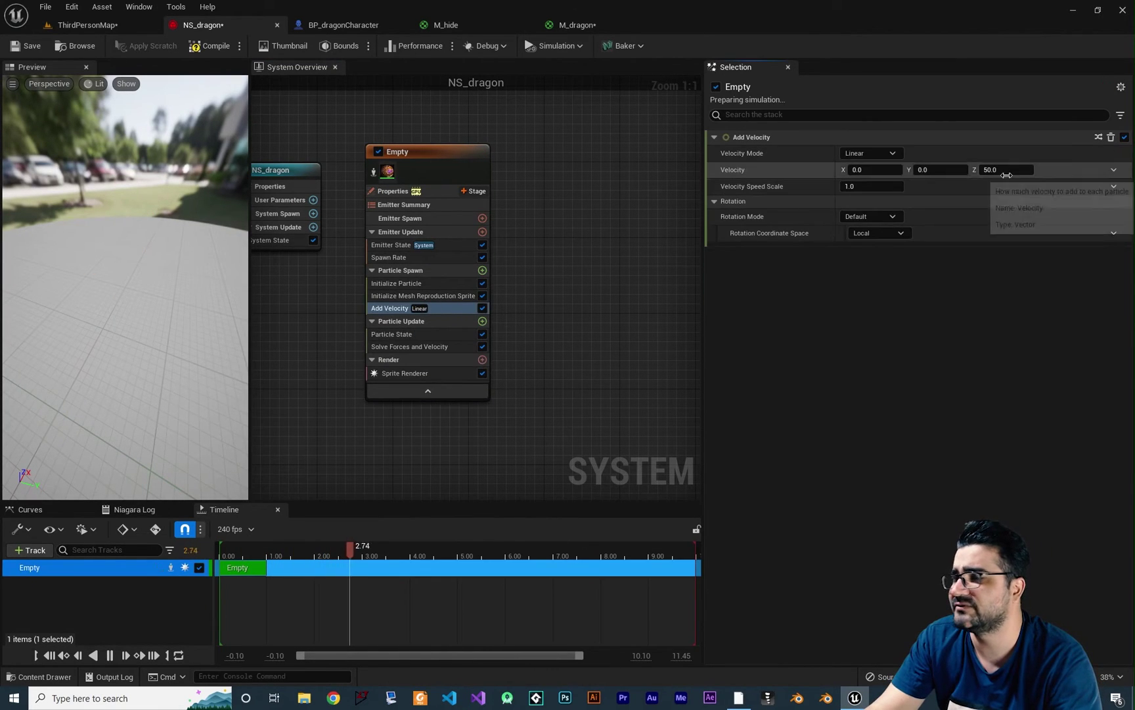
{"action": "left_click", "coordinate": [30, 46]}
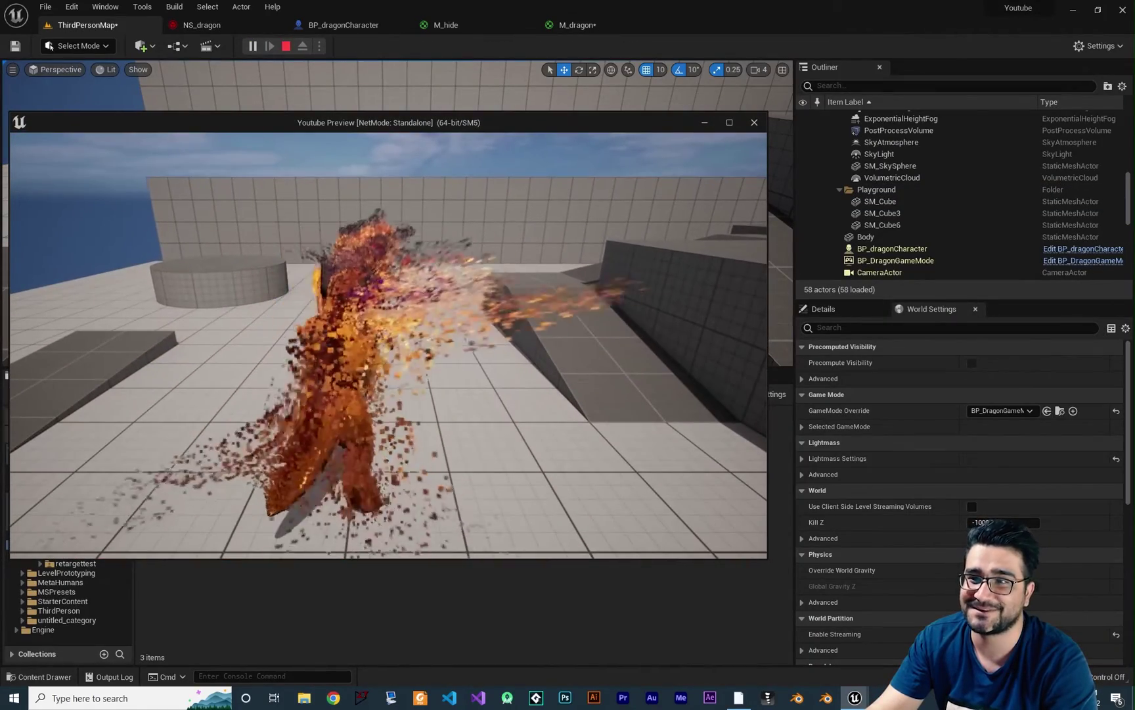
Watch how the particles with added velocity behave around the dragon in the ThirdPersonMap preview, and stop it.
{"action": "key", "text": "a"}
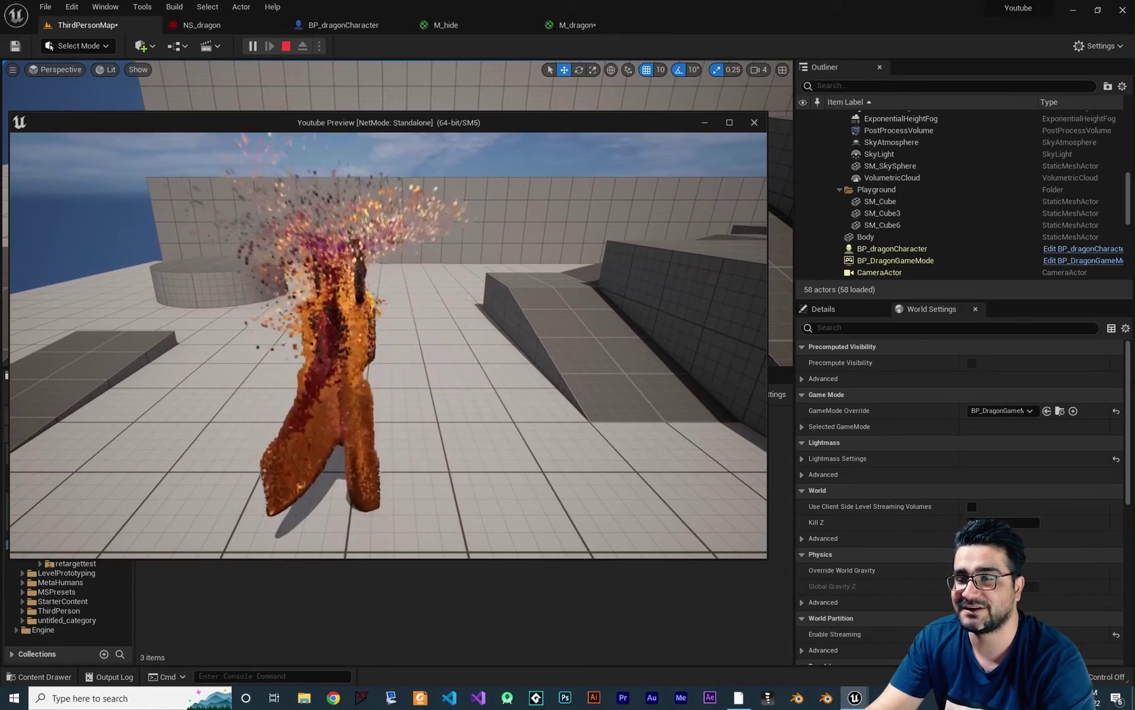
{"action": "key", "text": "Escape"}
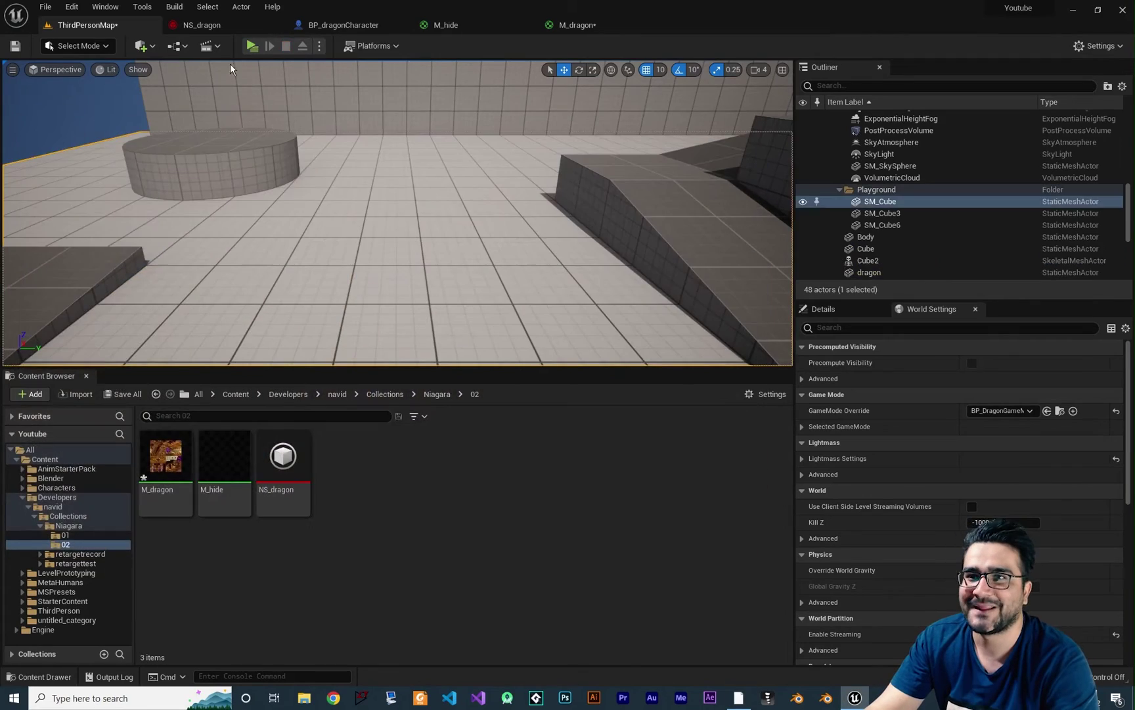
Set the Empty emitter's Sprite Size Mode to Random Uniform in Initialize Particle, with minimum 0.2 and maximum 1.0.
{"action": "left_click", "coordinate": [202, 24]}
{"action": "left_click", "coordinate": [483, 308]}
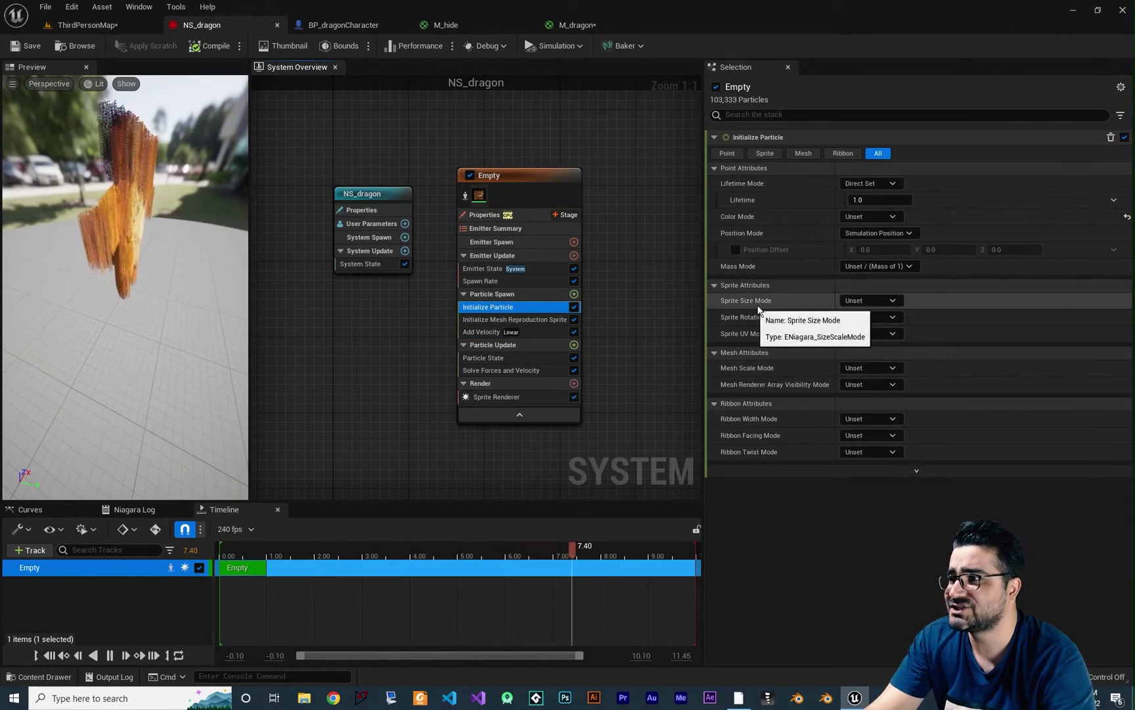
{"action": "left_click", "coordinate": [872, 301]}
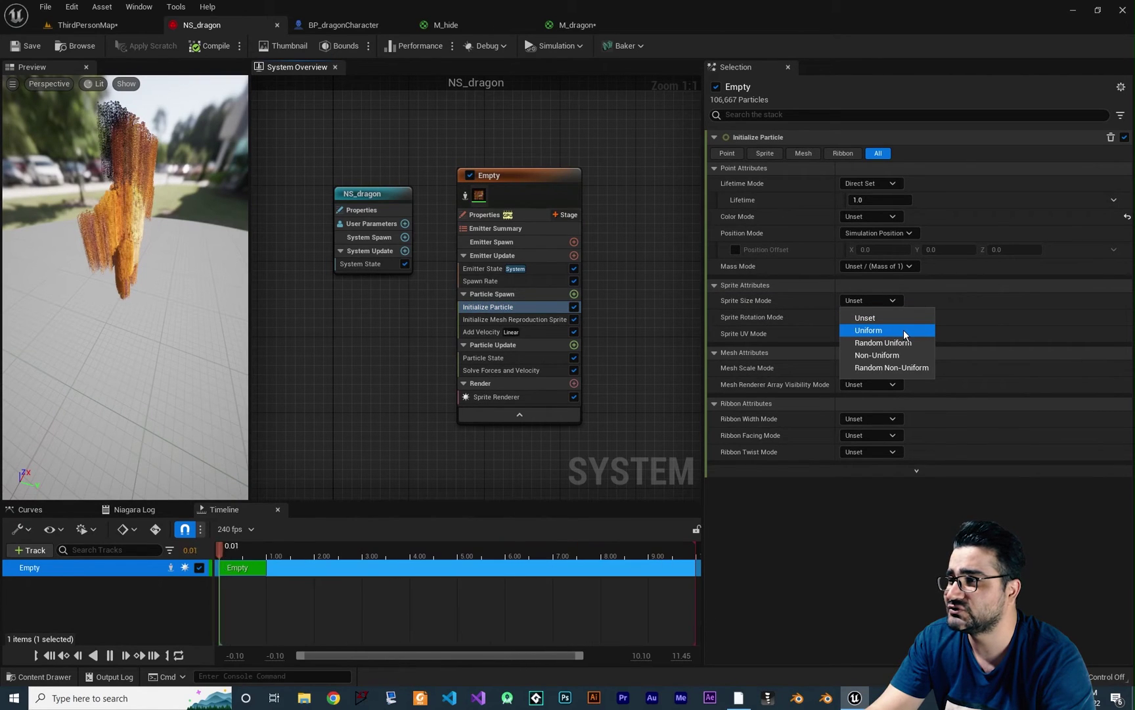
{"action": "left_click", "coordinate": [906, 342]}
{"action": "left_click", "coordinate": [887, 318]}
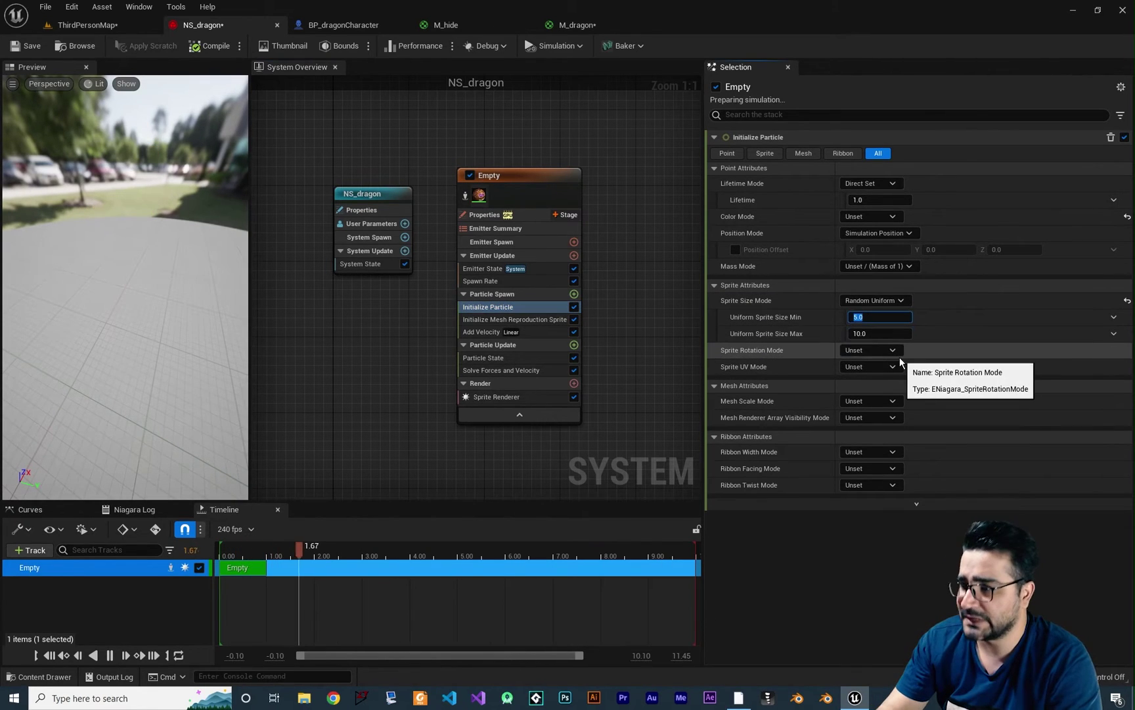
{"action": "type", "text": "0.2"}
{"action": "left_click", "coordinate": [876, 334]}
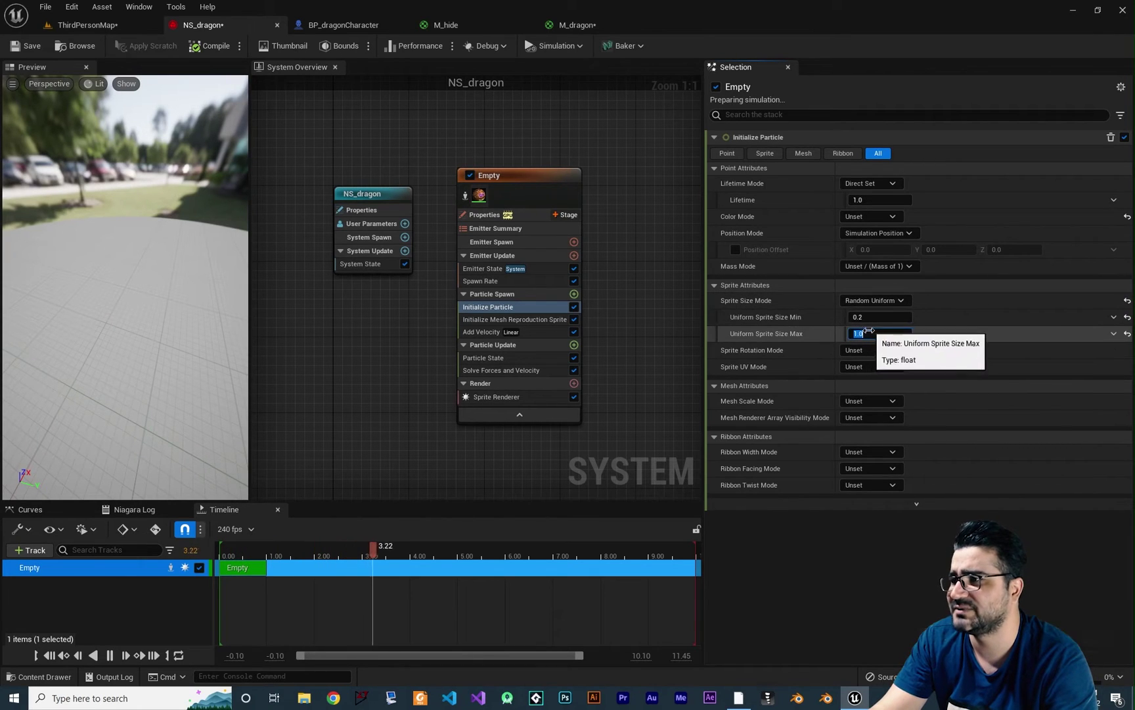
{"action": "left_click", "coordinate": [871, 319]}
{"action": "left_click", "coordinate": [871, 318]}
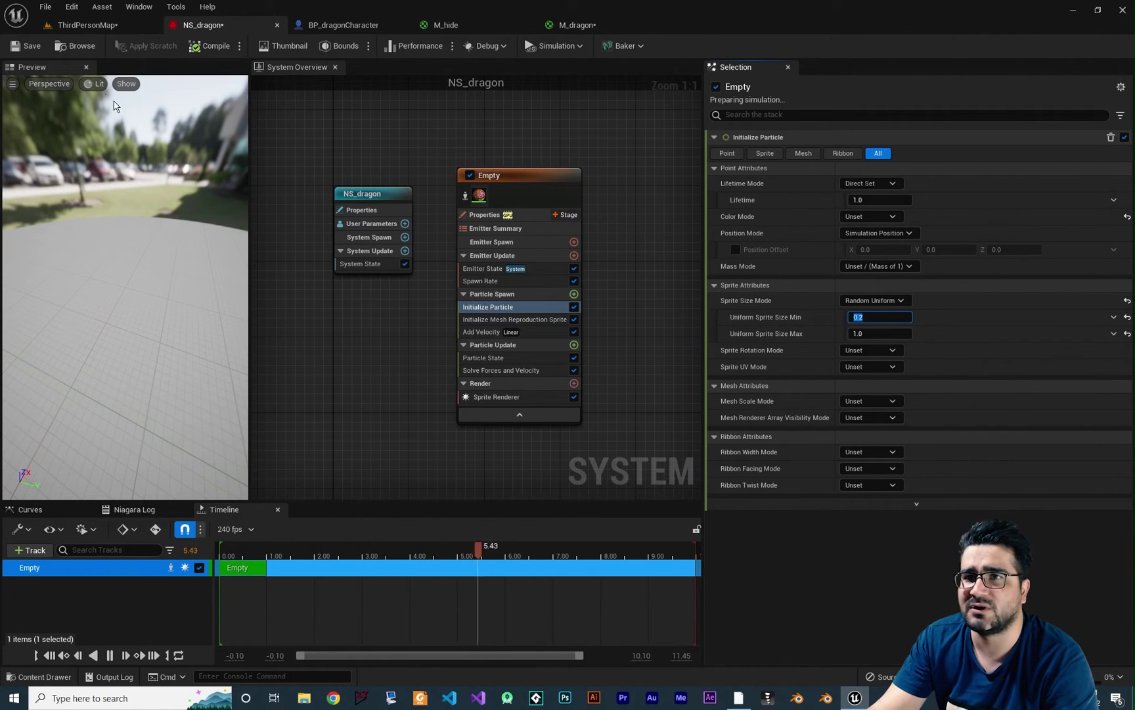
Save NS_dragon and run the ThirdPersonMap preview to check the random particle sizes on the dragon.
{"action": "left_click", "coordinate": [27, 47]}
{"action": "left_click", "coordinate": [74, 27]}
{"action": "left_click", "coordinate": [253, 44]}
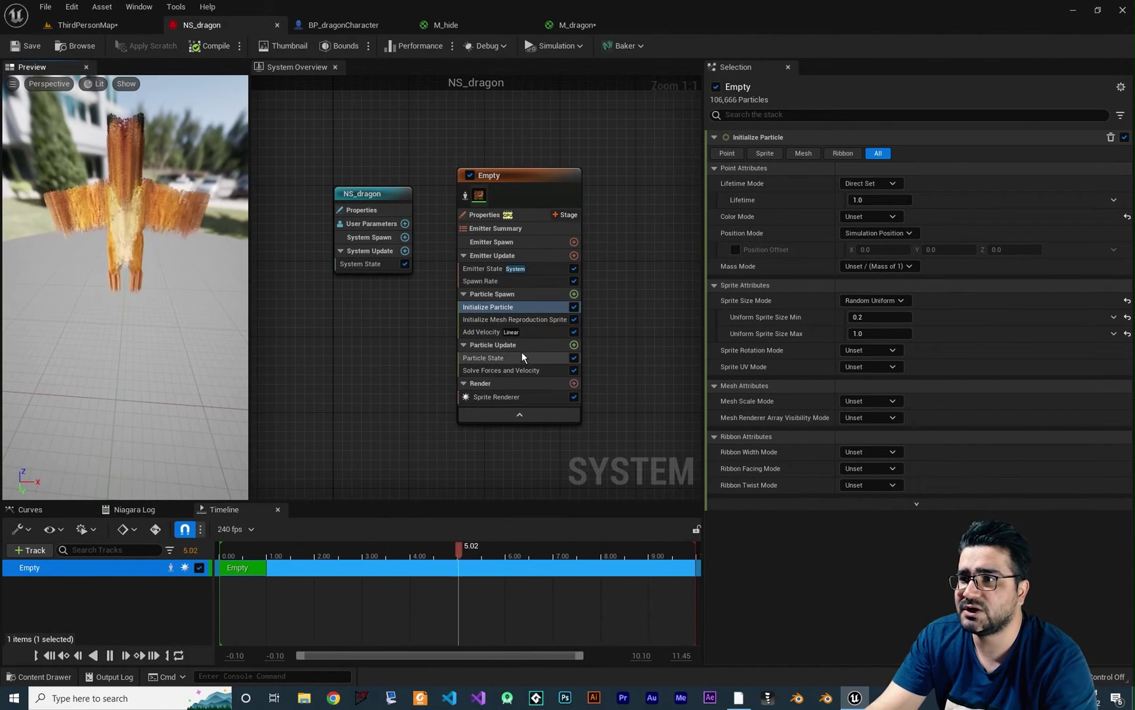
Add a Scale Sprite Size module to Particle Update, apply the smooth descending curve template, and save NS_dragon.
{"action": "left_click", "coordinate": [574, 345]}
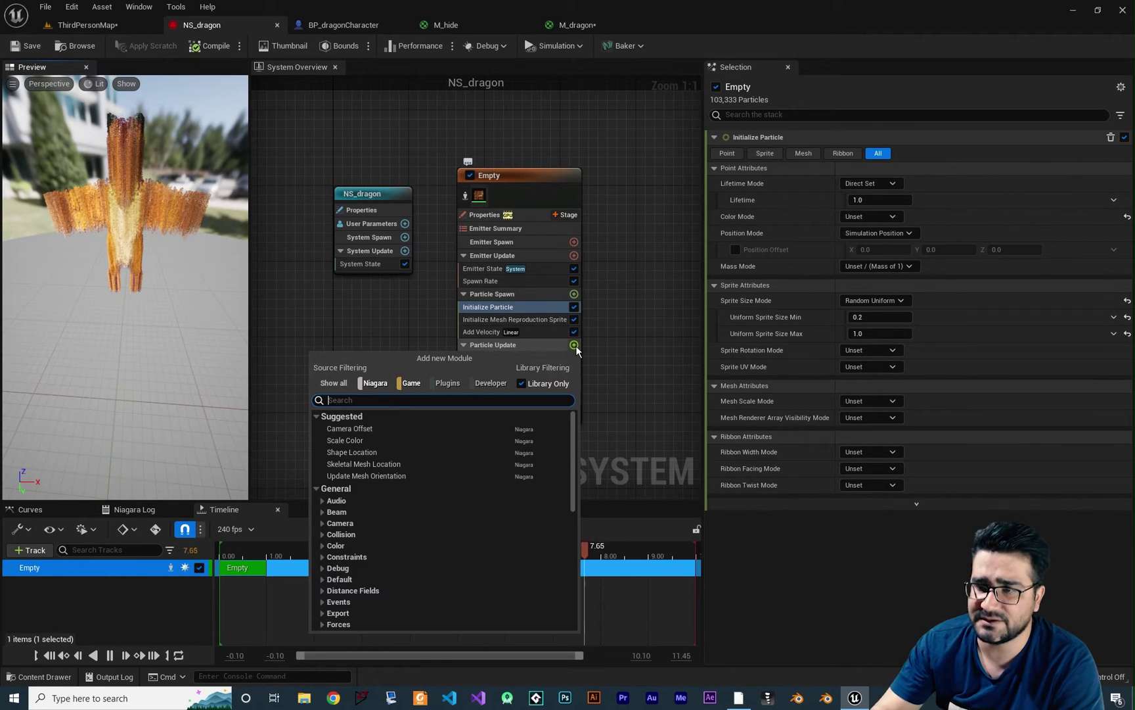
{"action": "type", "text": "scale"}
{"action": "scroll", "coordinate": [361, 595], "scroll_direction": "down", "scroll_amount": 2}
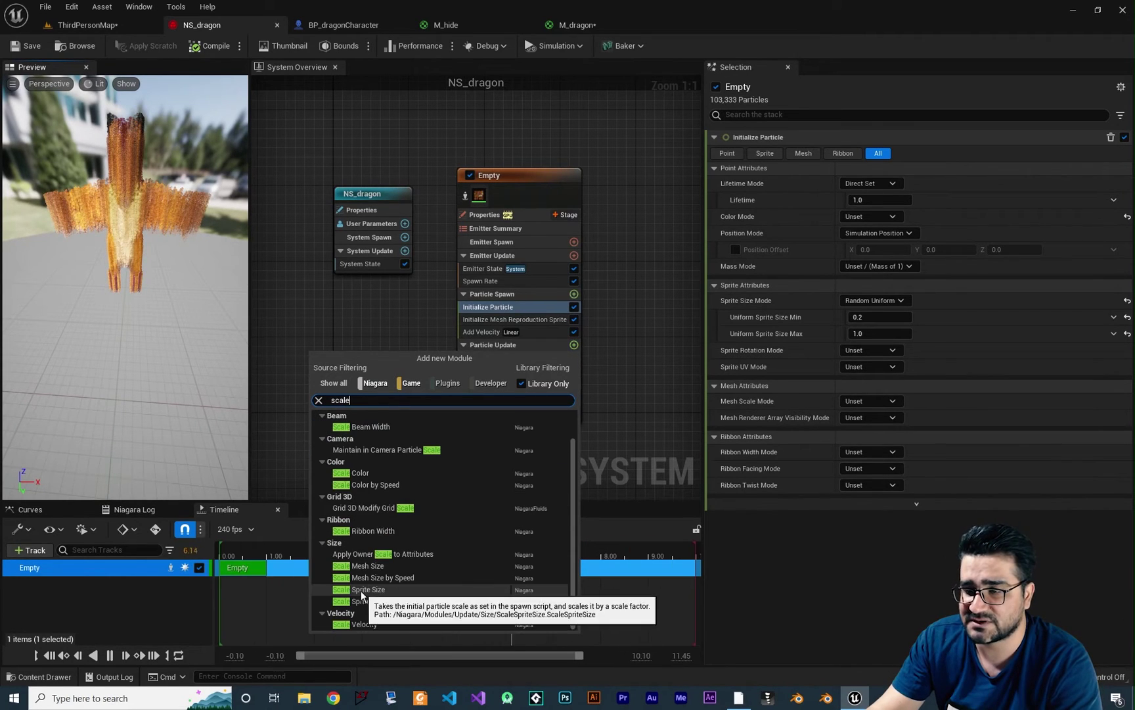
{"action": "left_click", "coordinate": [368, 589]}
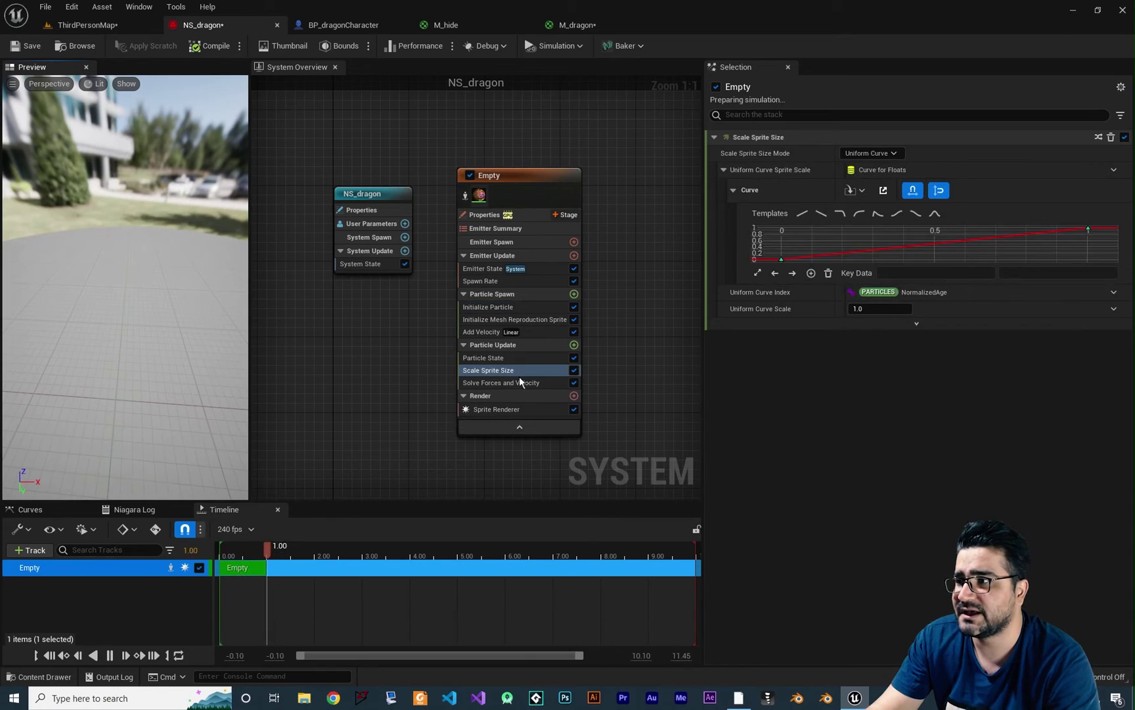
{"action": "left_click", "coordinate": [918, 214]}
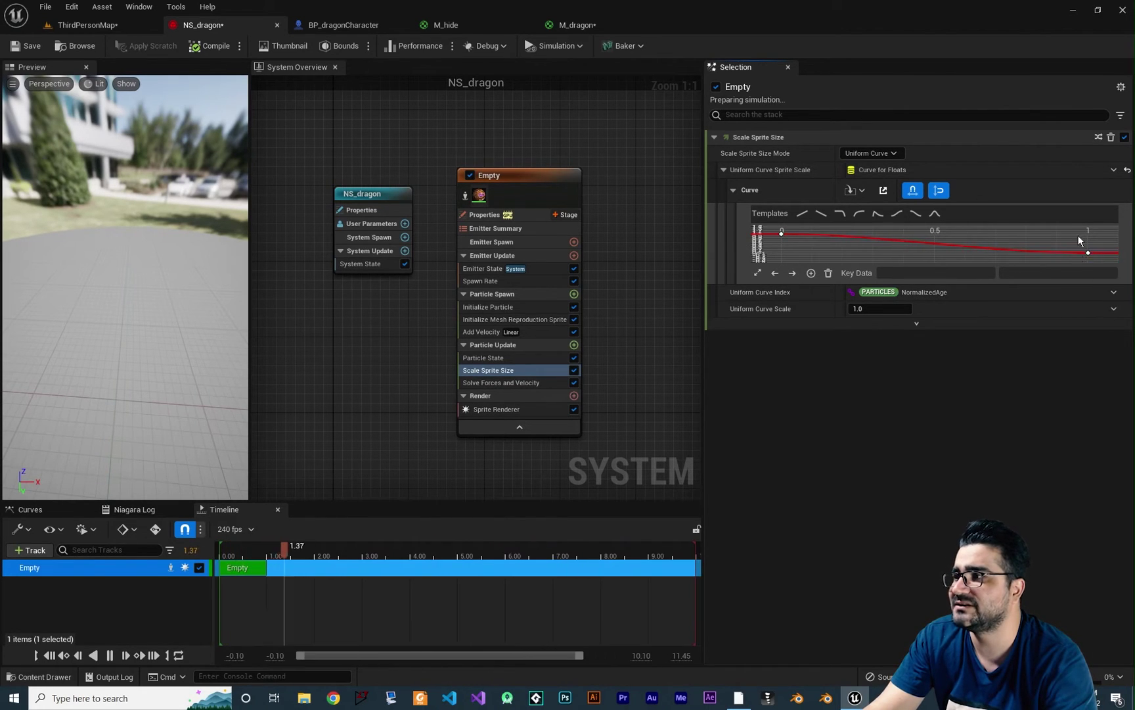
{"action": "left_click", "coordinate": [25, 45]}
Move the dragon forward in the ThirdPersonMap preview to check how its particles shrink, and stop the preview.
{"action": "left_click", "coordinate": [82, 24]}
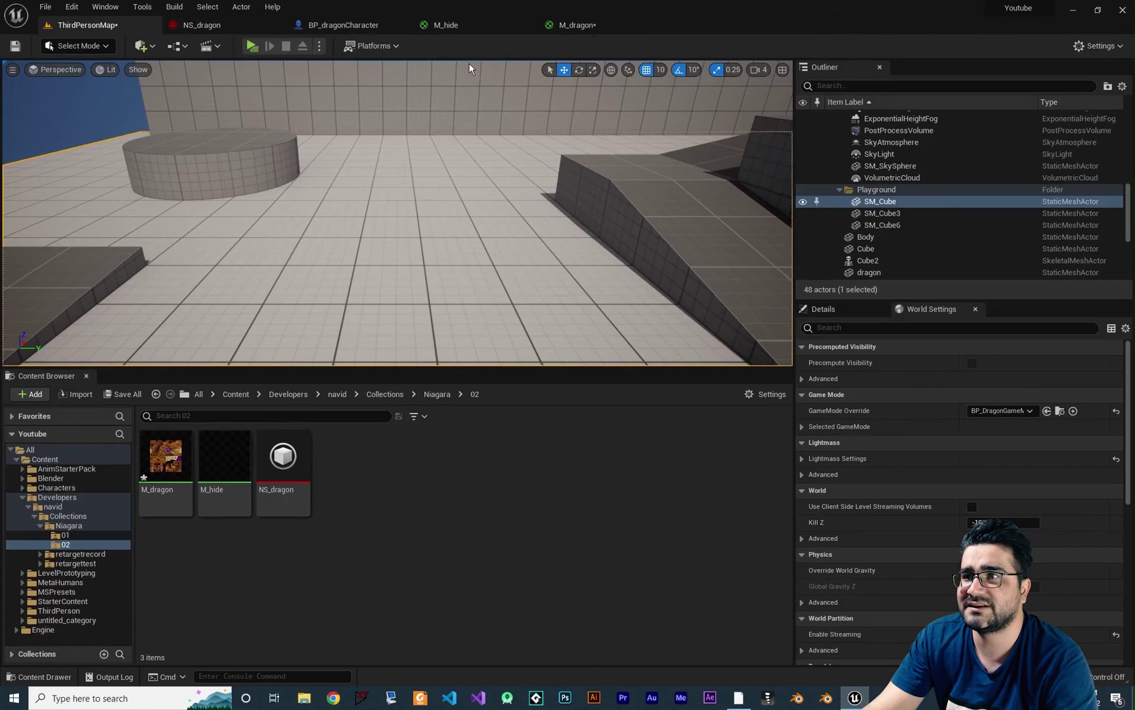
{"action": "left_click", "coordinate": [249, 46]}
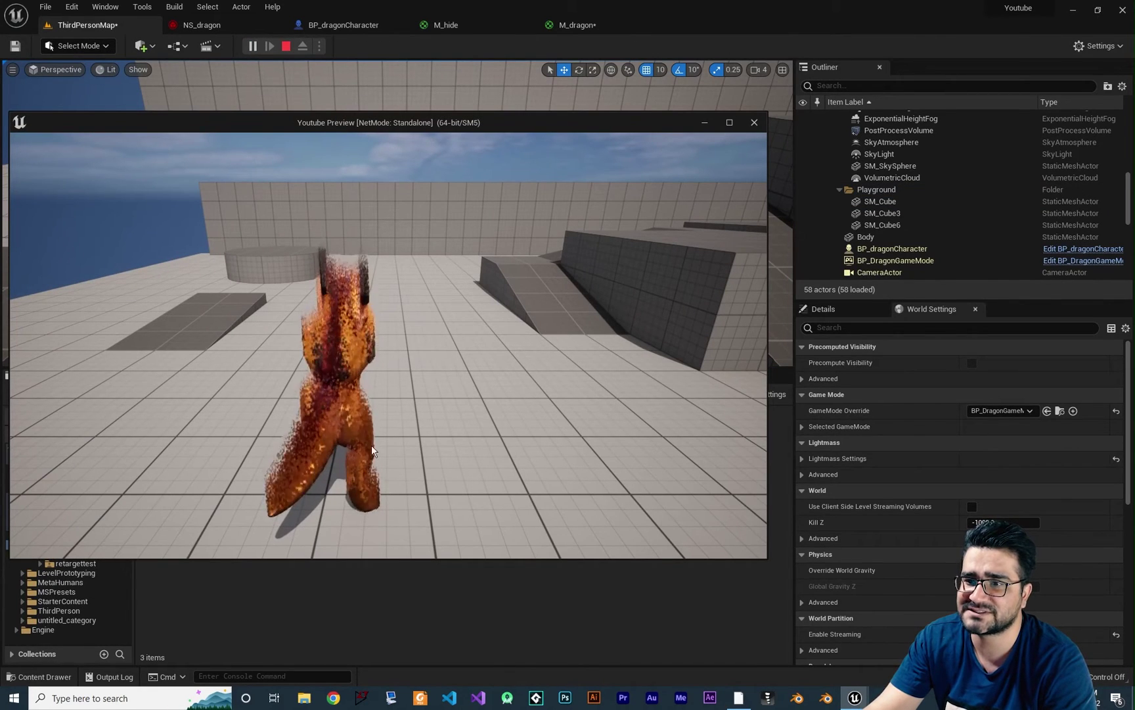
{"action": "left_click", "coordinate": [393, 317]}
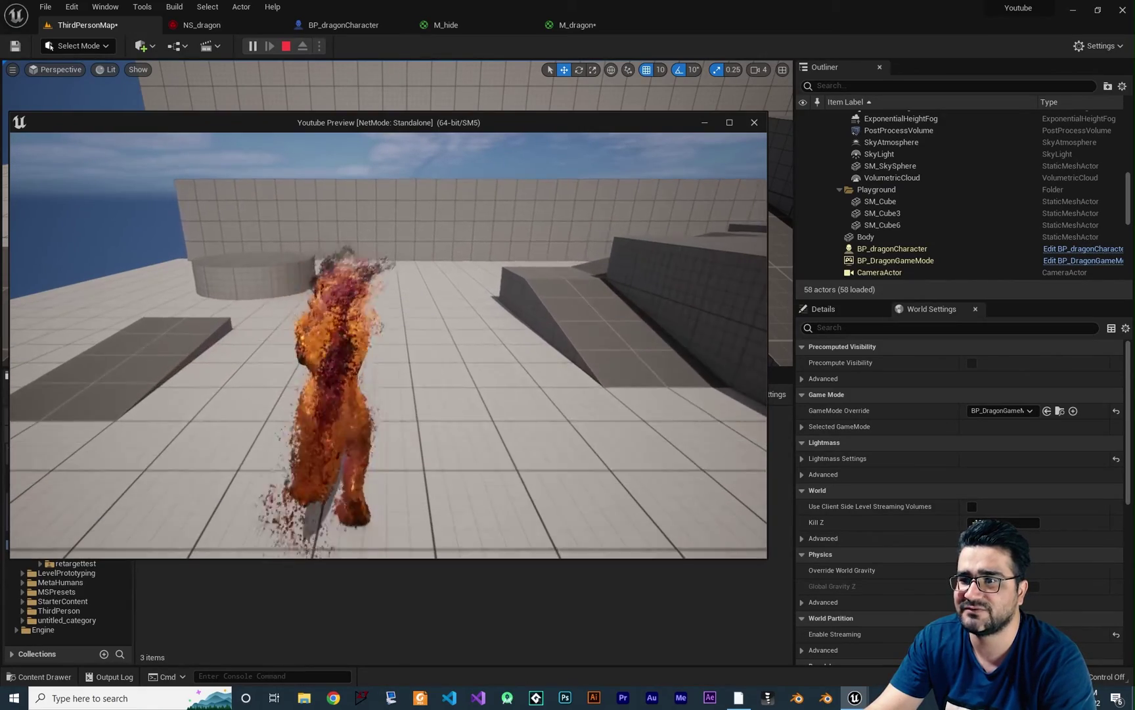
{"action": "key", "text": "w"}
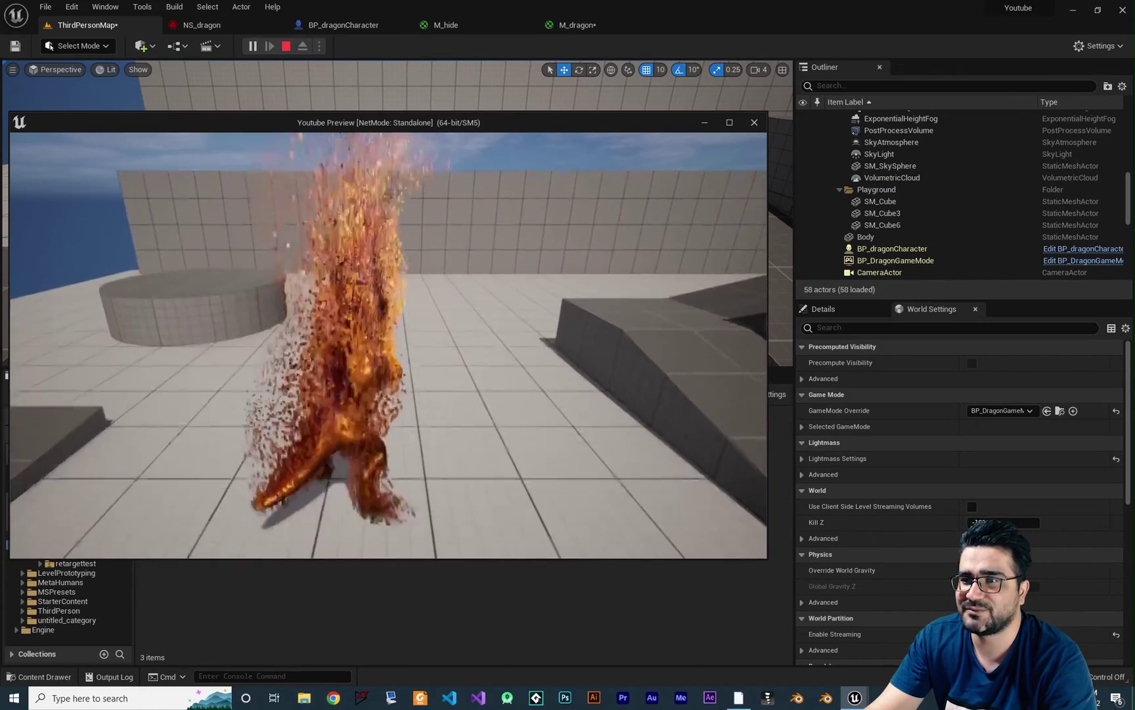
{"action": "key", "text": "w"}
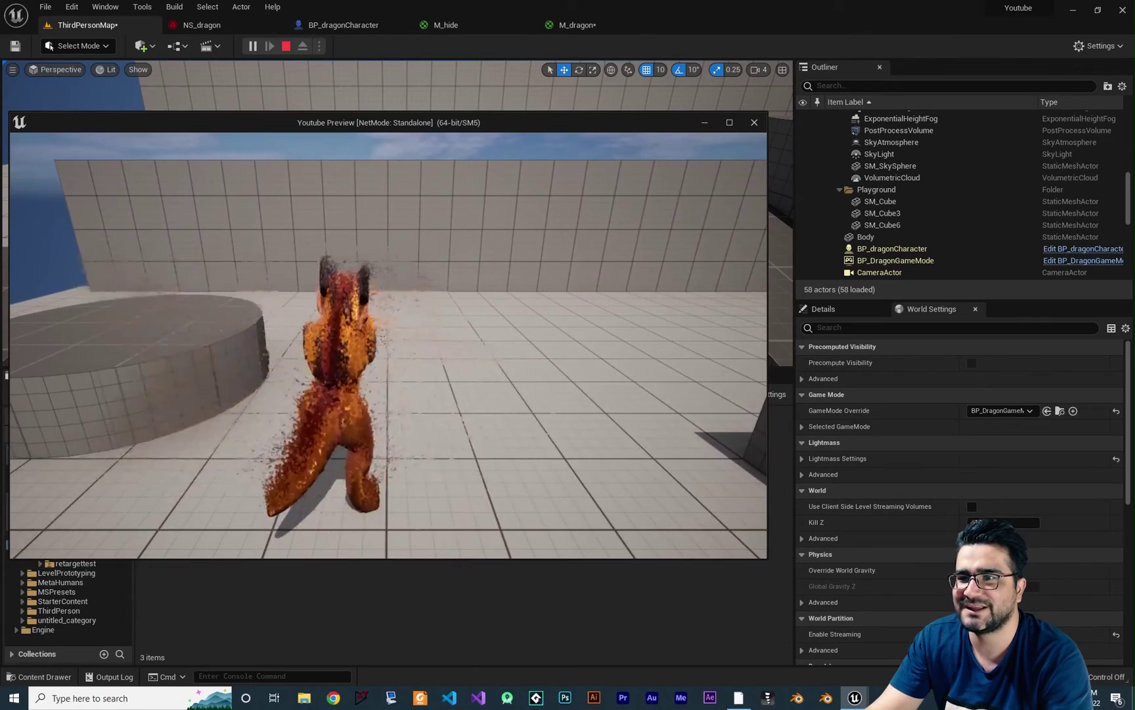
{"action": "key", "text": "Escape"}
Add a Curl Noise Force module to Particle Update in NS_dragon, enable Pan Noise Field with Z 10, and save.
{"action": "left_click", "coordinate": [202, 25]}
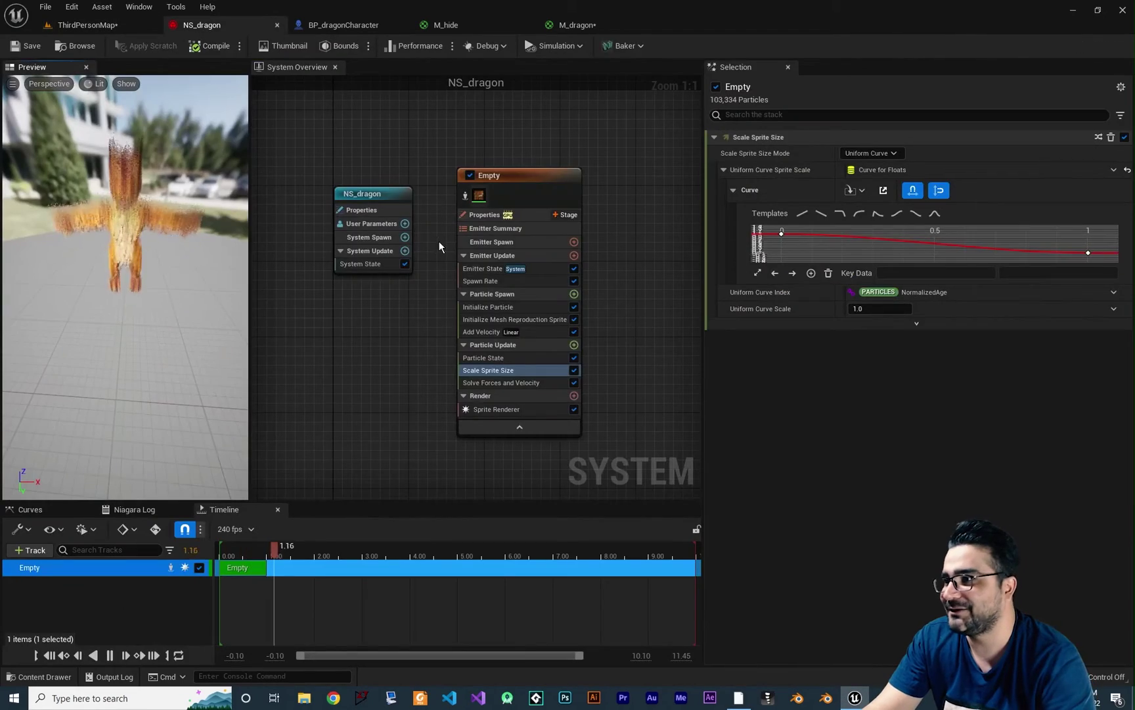
{"action": "left_click", "coordinate": [539, 336]}
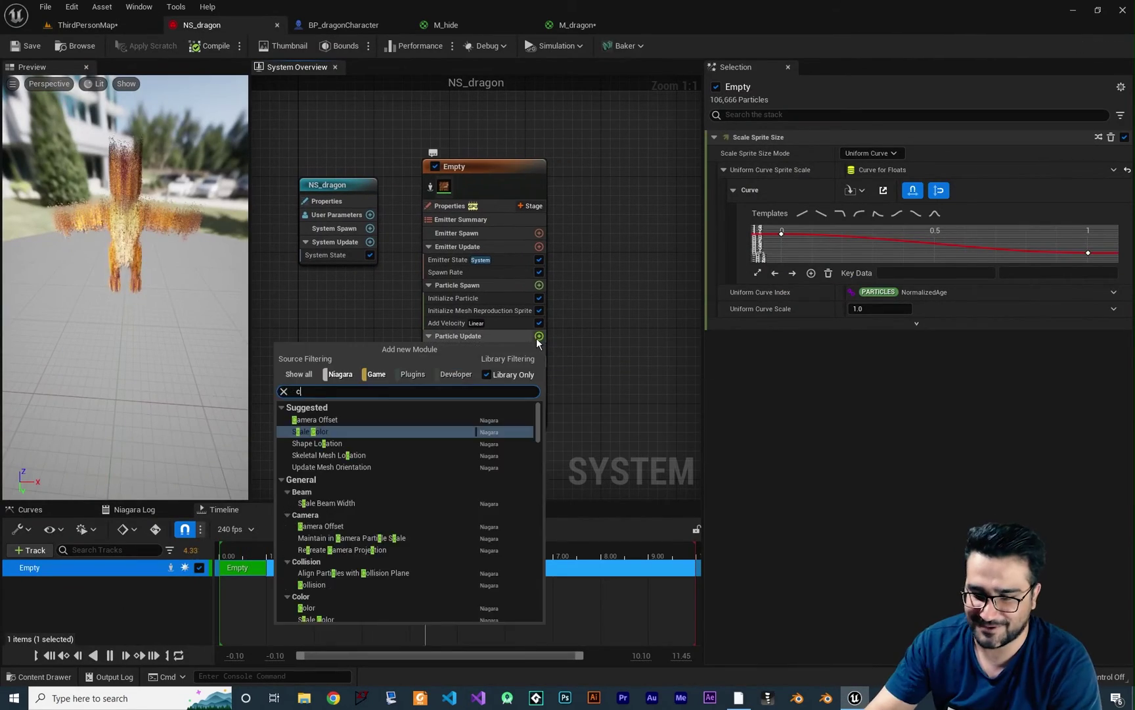
{"action": "type", "text": "cur"}
{"action": "left_click", "coordinate": [332, 417]}
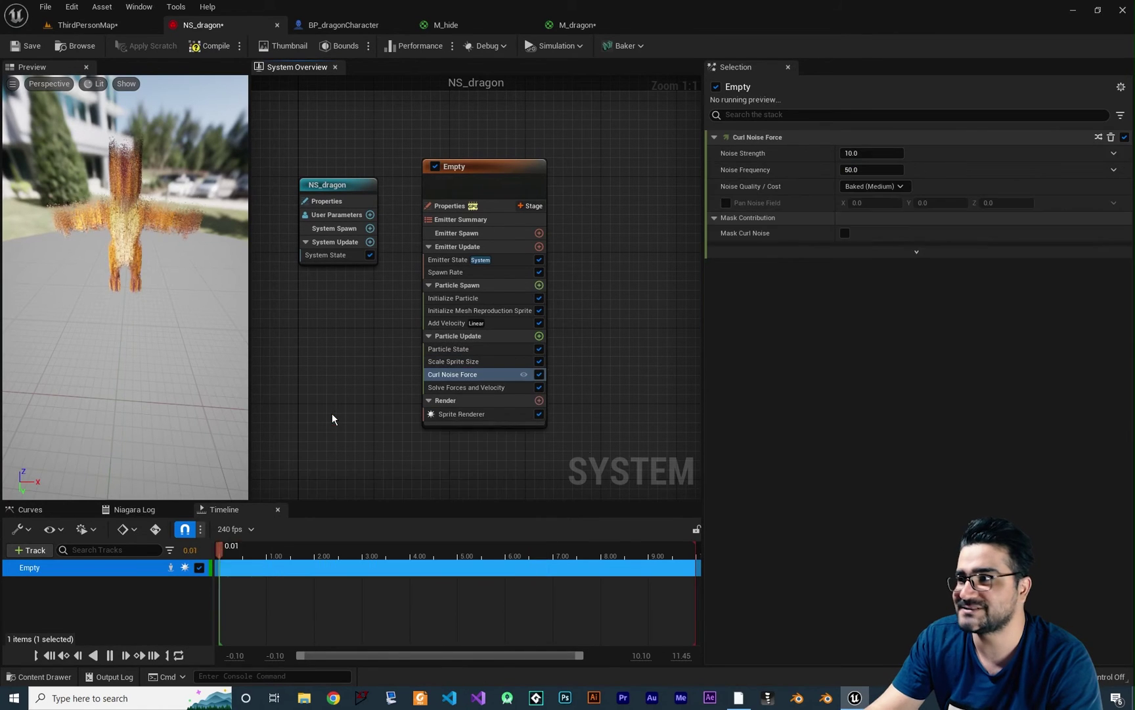
{"action": "left_click", "coordinate": [1001, 206]}
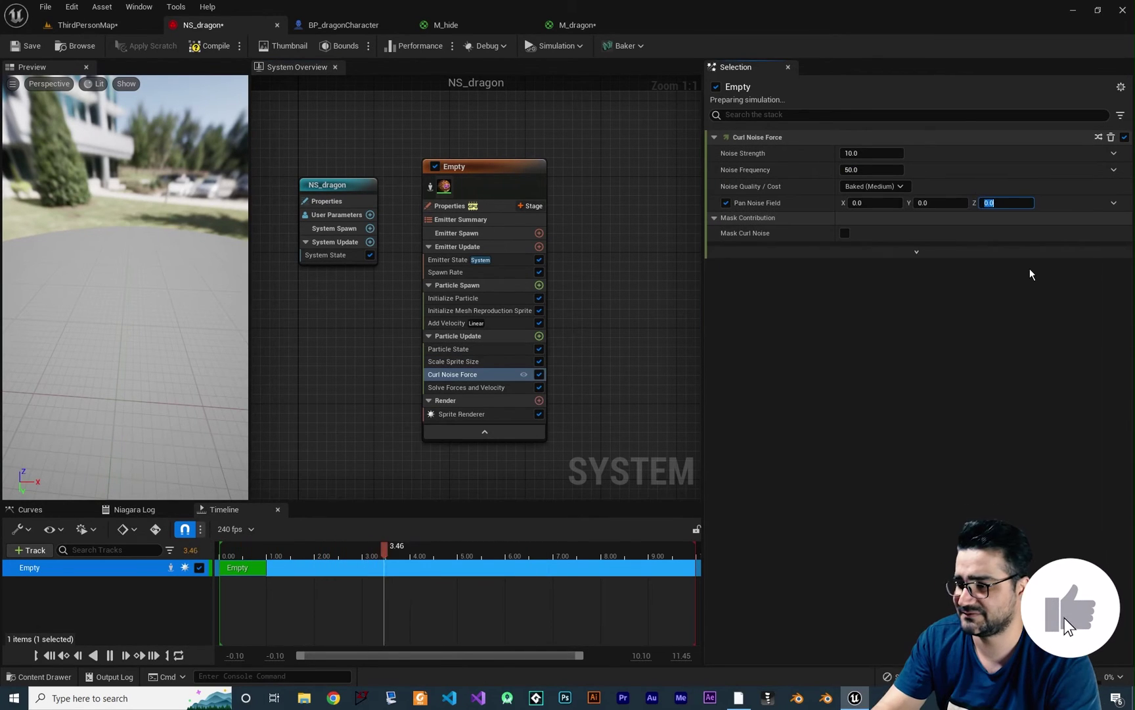
{"action": "type", "text": "10"}
{"action": "key", "text": "Return"}
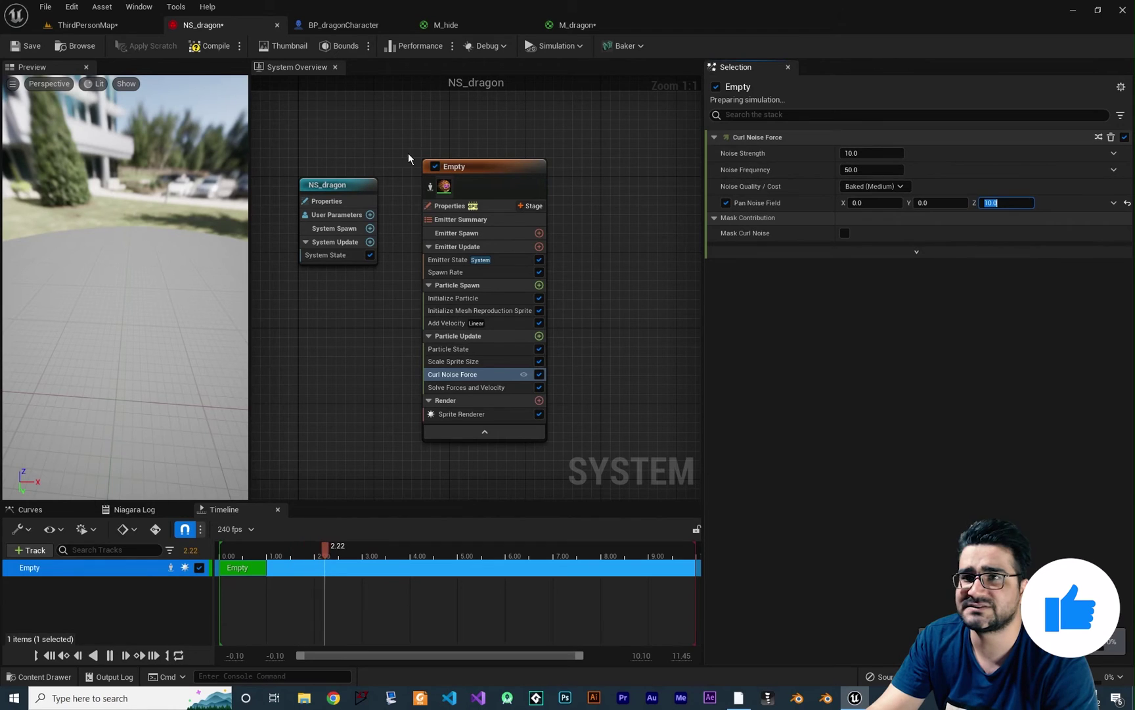
{"action": "left_click", "coordinate": [31, 47]}
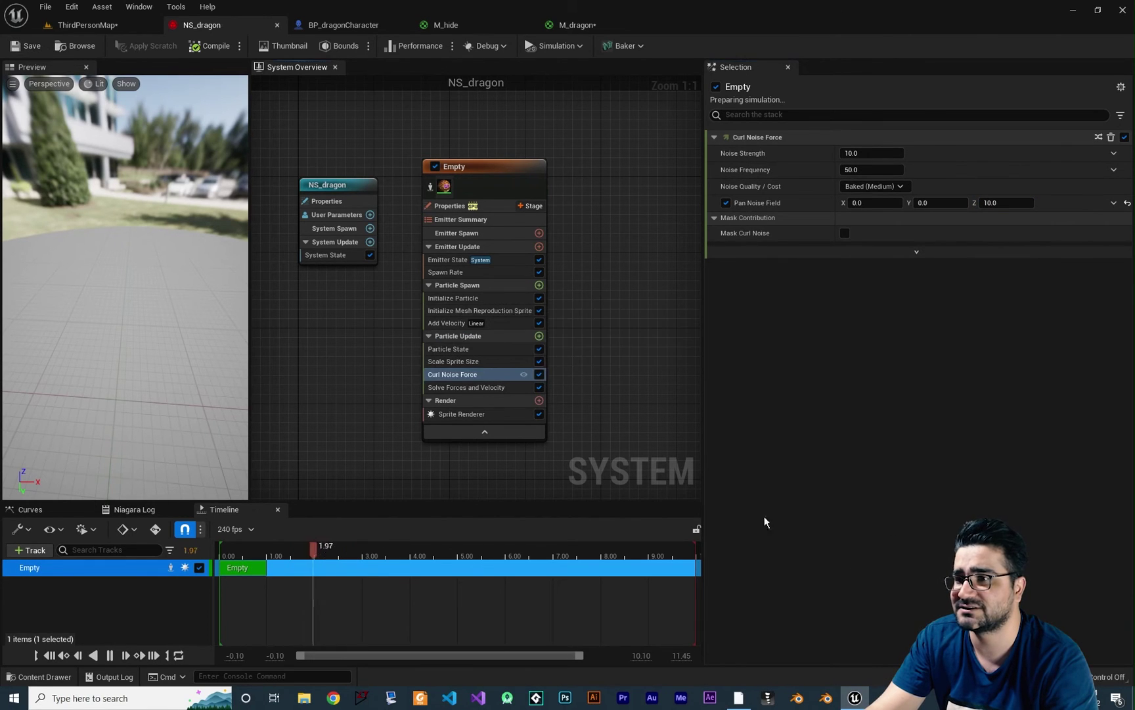
Try Curl Noise Force with Noise Strength 50 and Noise Frequency values of 10, 20, 40 and 50.
{"action": "left_click", "coordinate": [872, 154]}
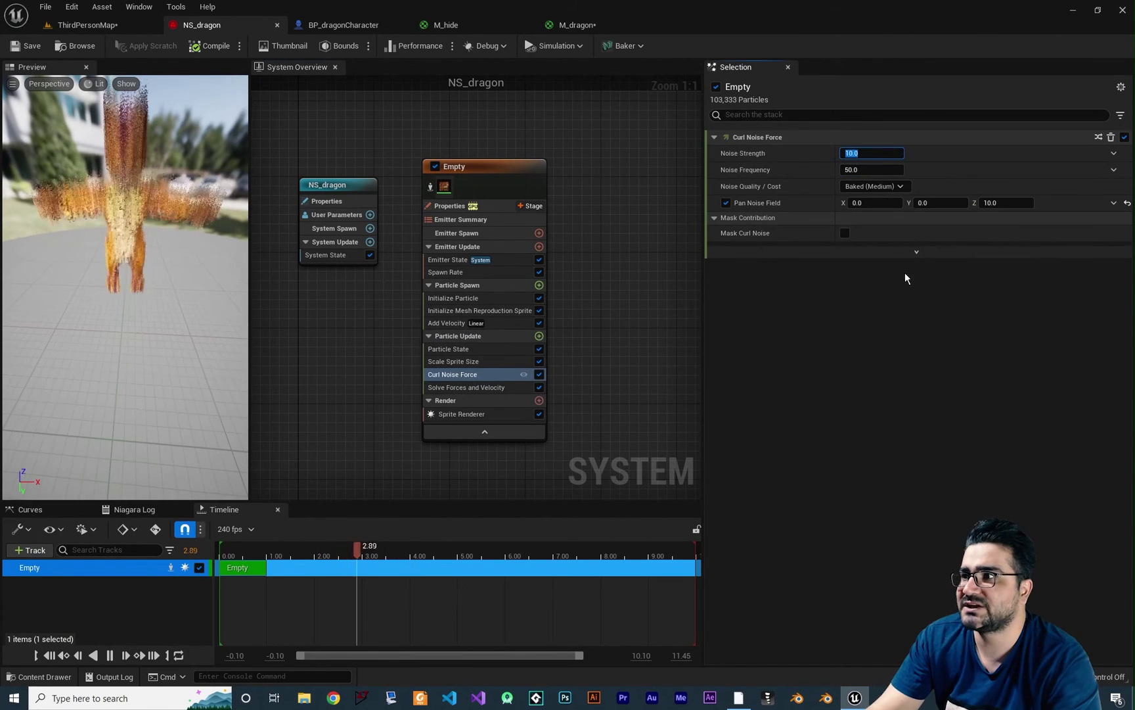
{"action": "type", "text": "50"}
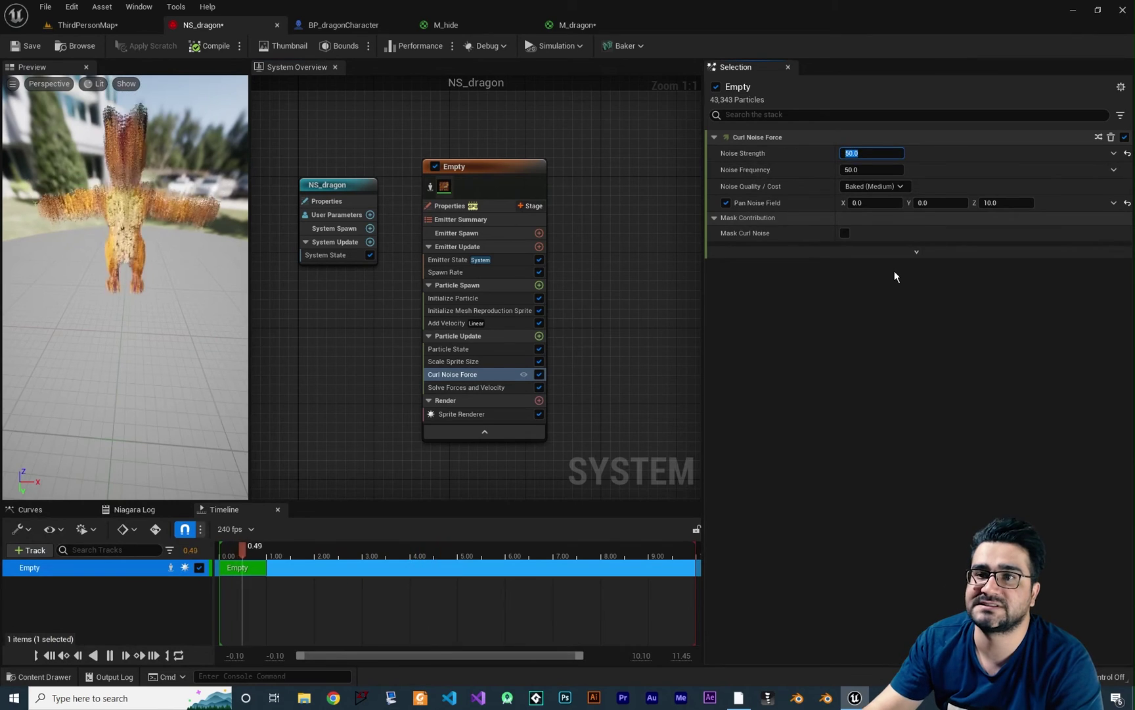
{"action": "key", "text": "Tab"}
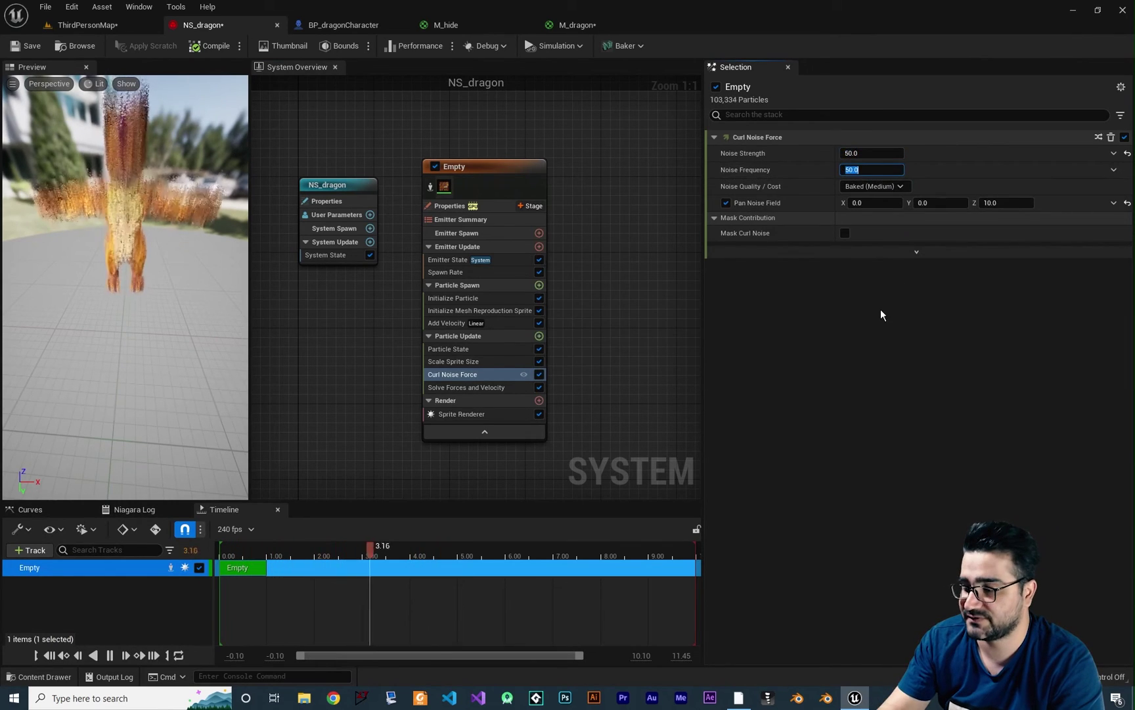
{"action": "type", "text": "10"}
{"action": "key", "text": "Return"}
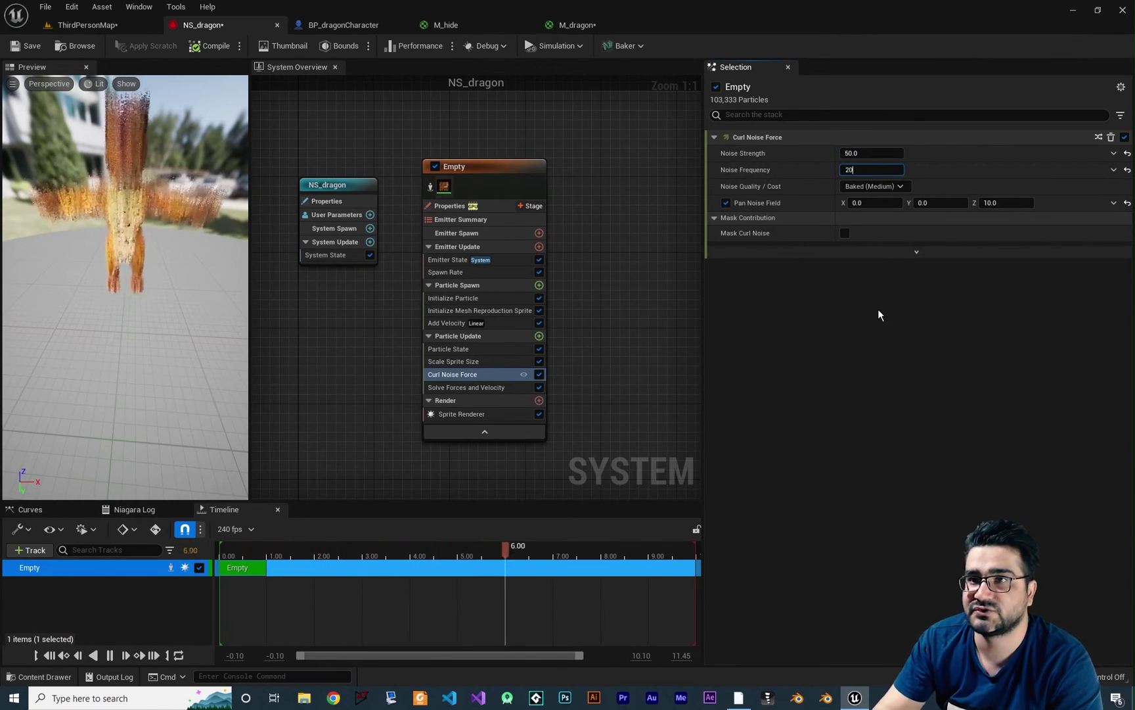
{"action": "type", "text": "40"}
{"action": "key", "text": "Return"}
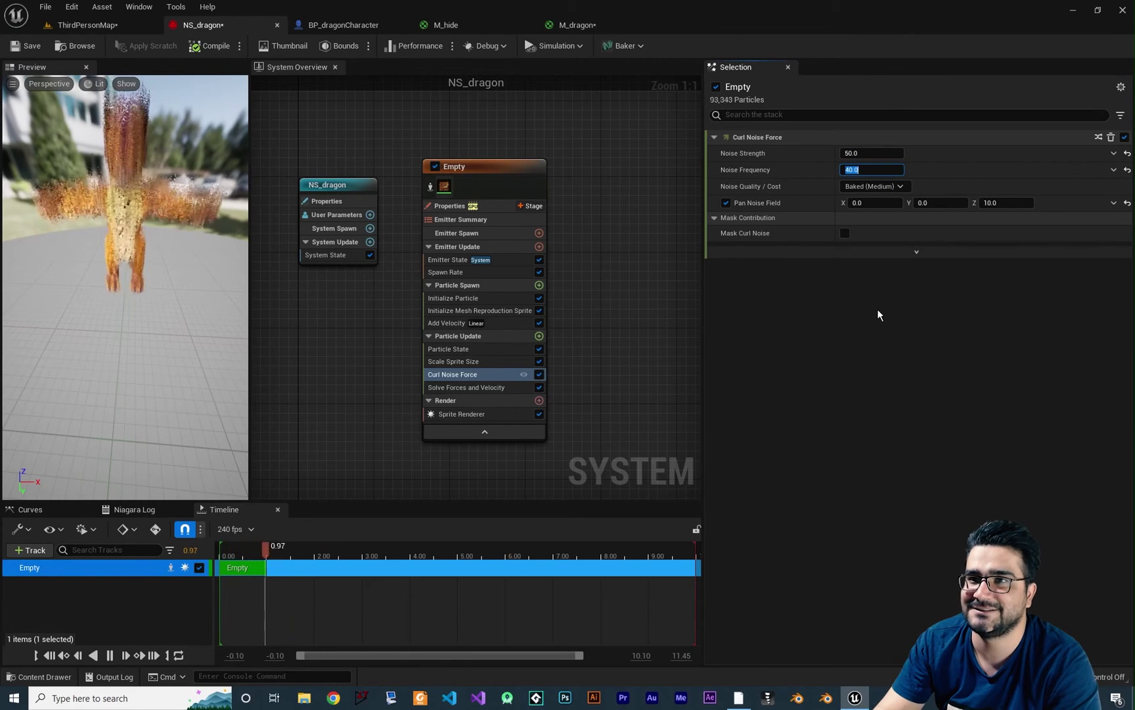
{"action": "type", "text": "50"}
{"action": "key", "text": "Return"}
Set the Curl Noise Force's Noise Strength to 70 and save NS_dragon.
{"action": "left_click", "coordinate": [868, 153]}
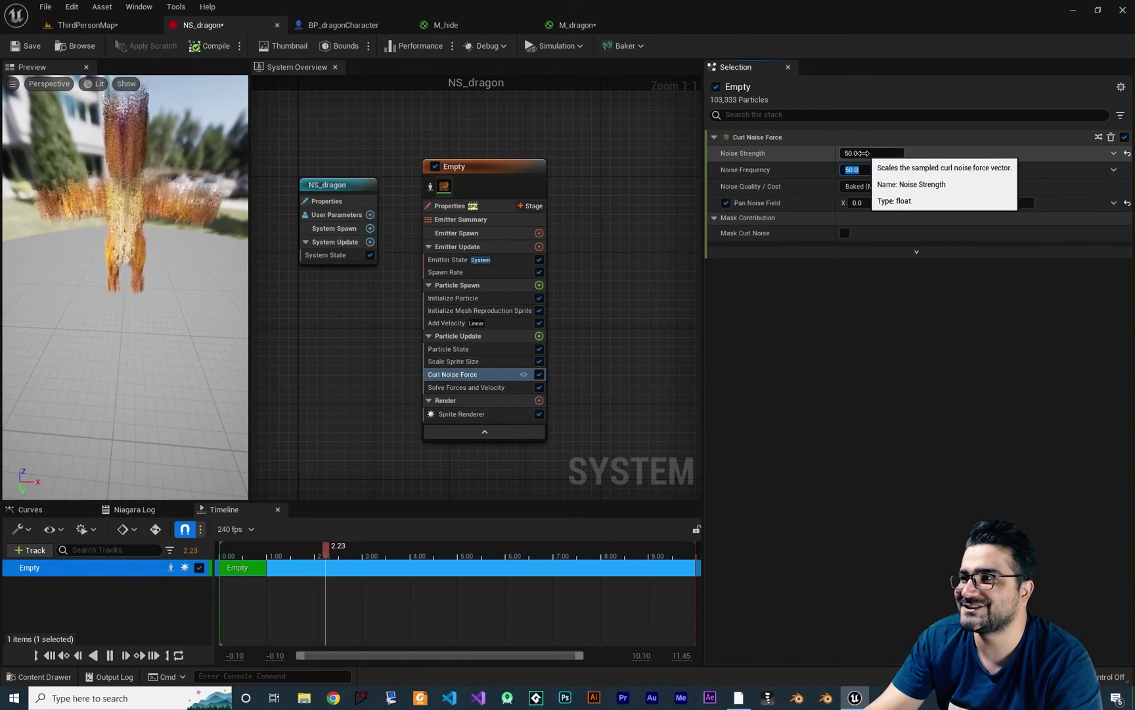
{"action": "type", "text": "70"}
{"action": "key", "text": "Return"}
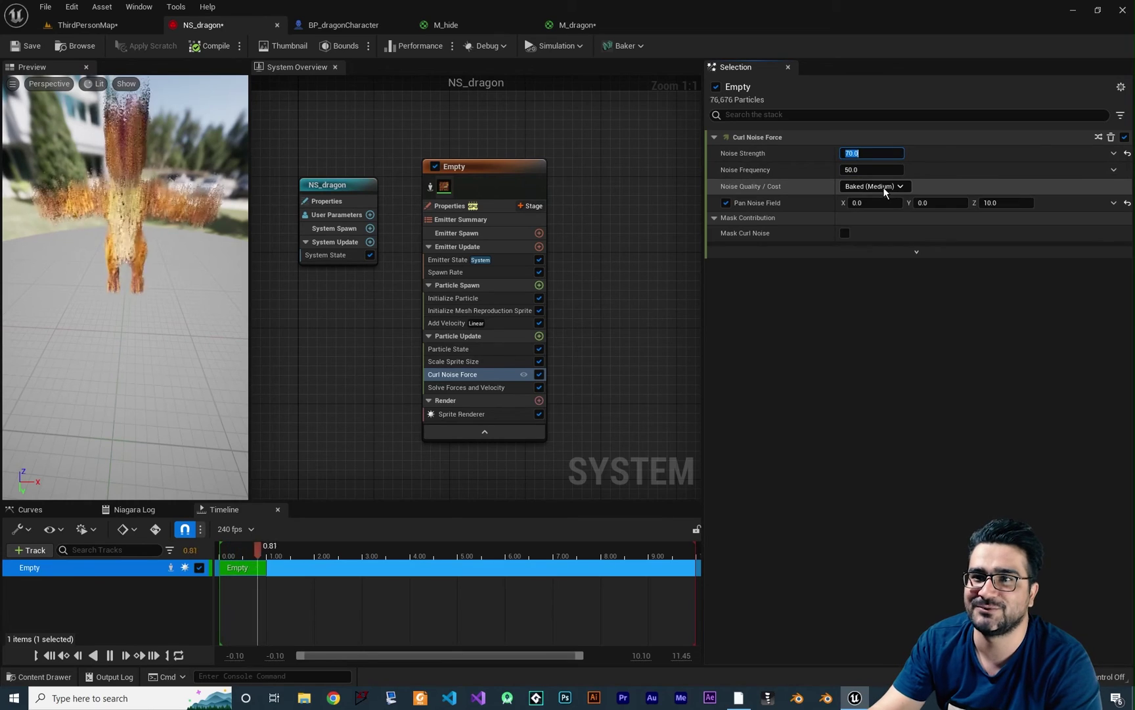
{"action": "left_click", "coordinate": [32, 46]}
Run the ThirdPersonMap preview, move the dragon forward to check the curl noise on its particles, and stop it.
{"action": "left_click", "coordinate": [87, 25]}
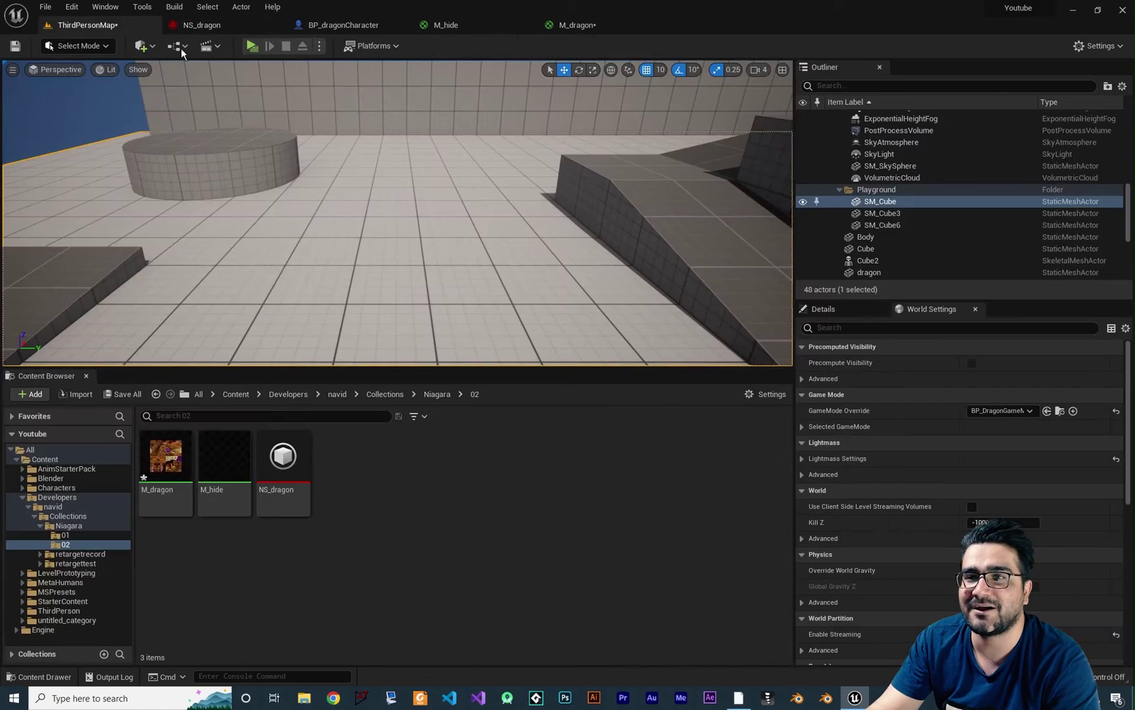
{"action": "left_click", "coordinate": [252, 46]}
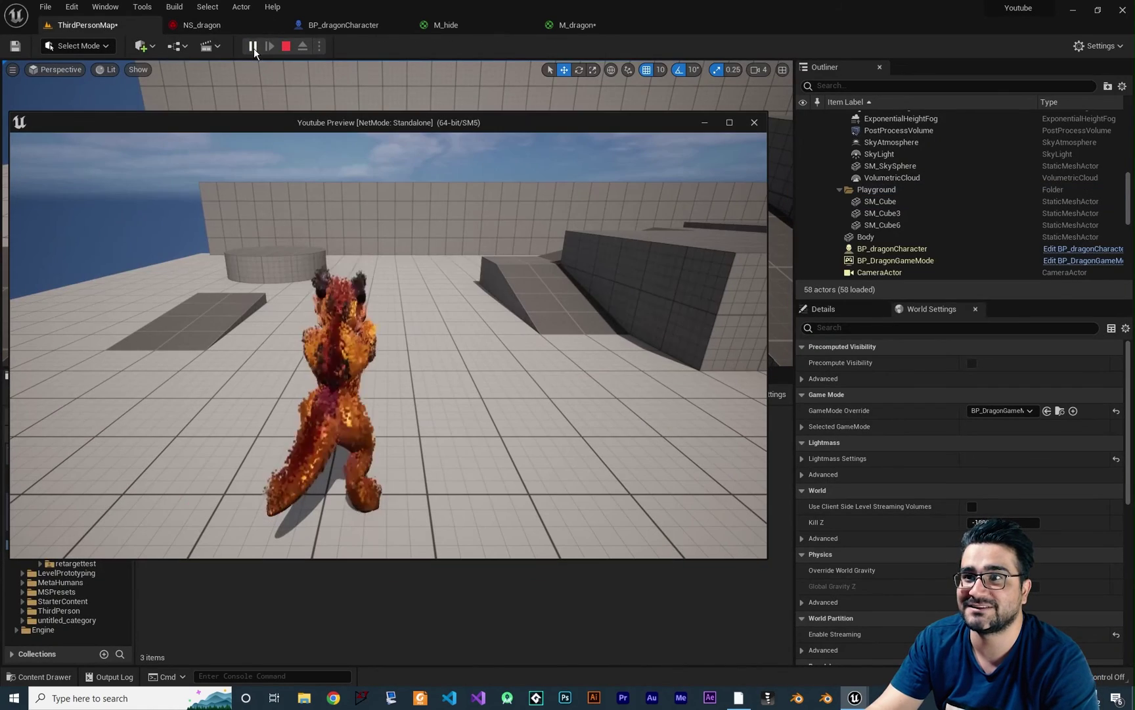
{"action": "left_click", "coordinate": [435, 369]}
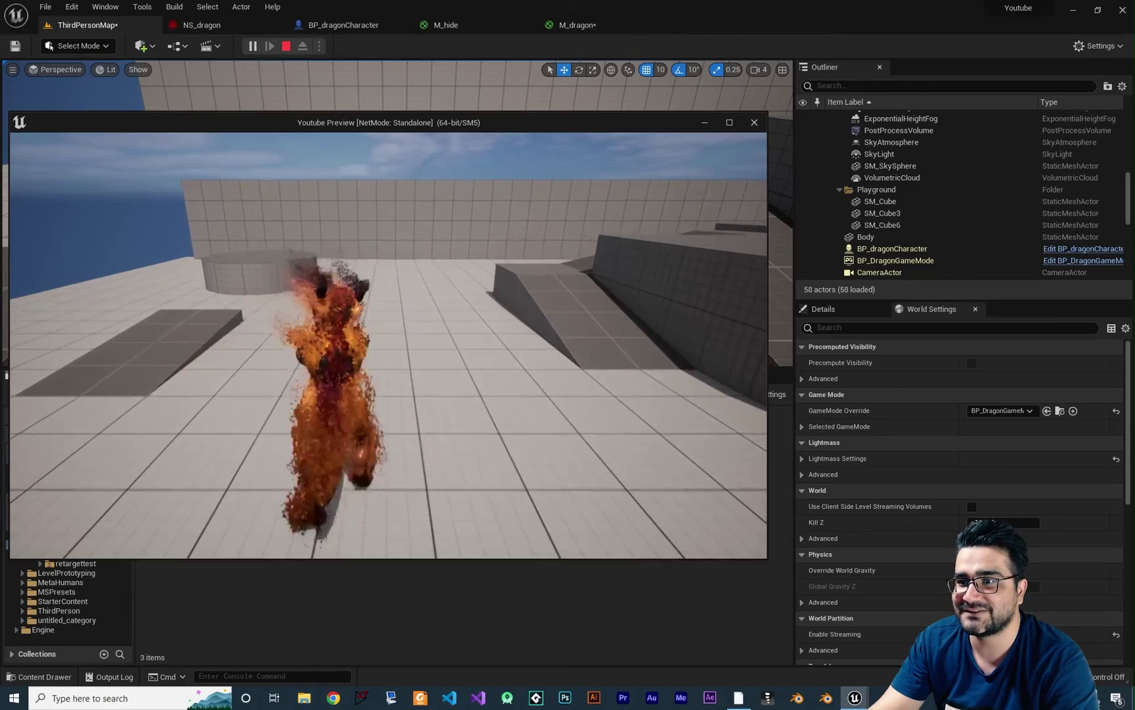
{"action": "key", "text": "w"}
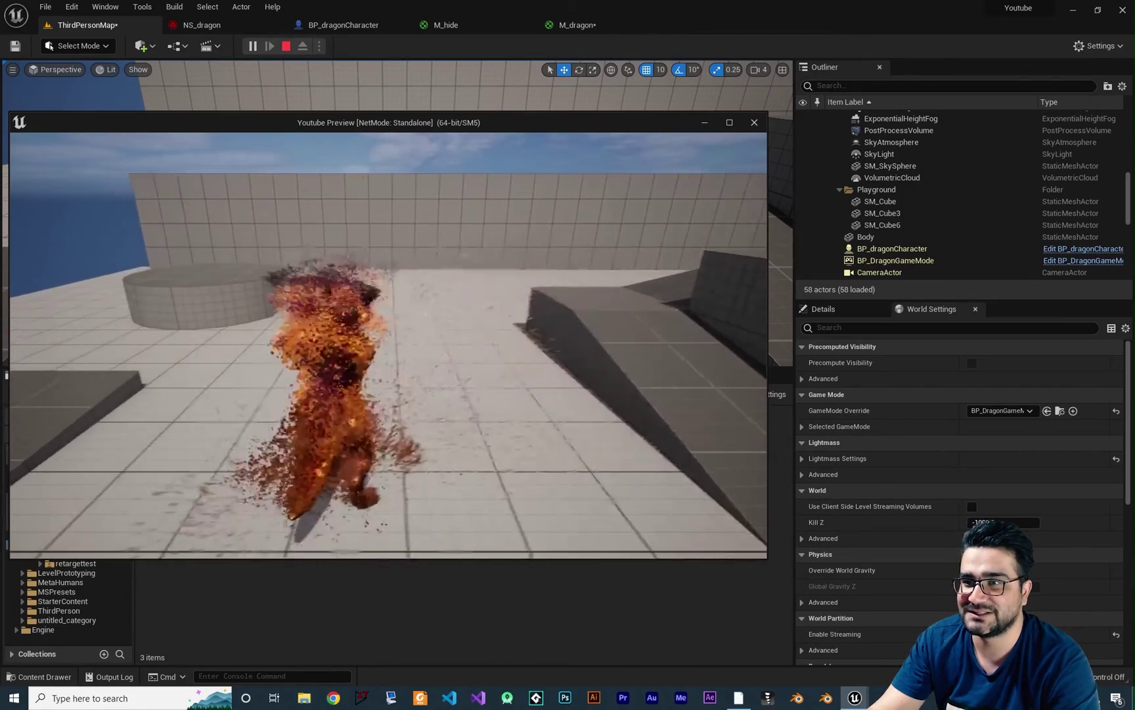
{"action": "key", "text": "Escape"}
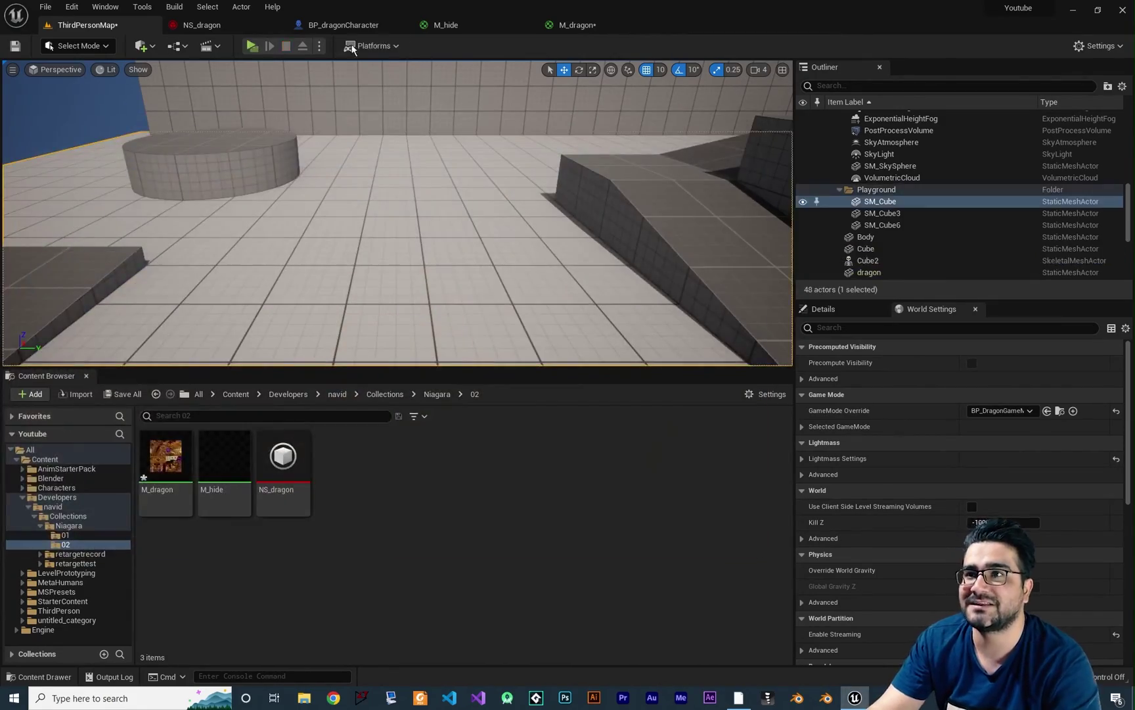
Add an Override Materials element set to M_hide on the Mesh component of BP_dragonCharacter and compile the blueprint.
{"action": "left_click", "coordinate": [344, 25]}
{"action": "left_click", "coordinate": [76, 145]}
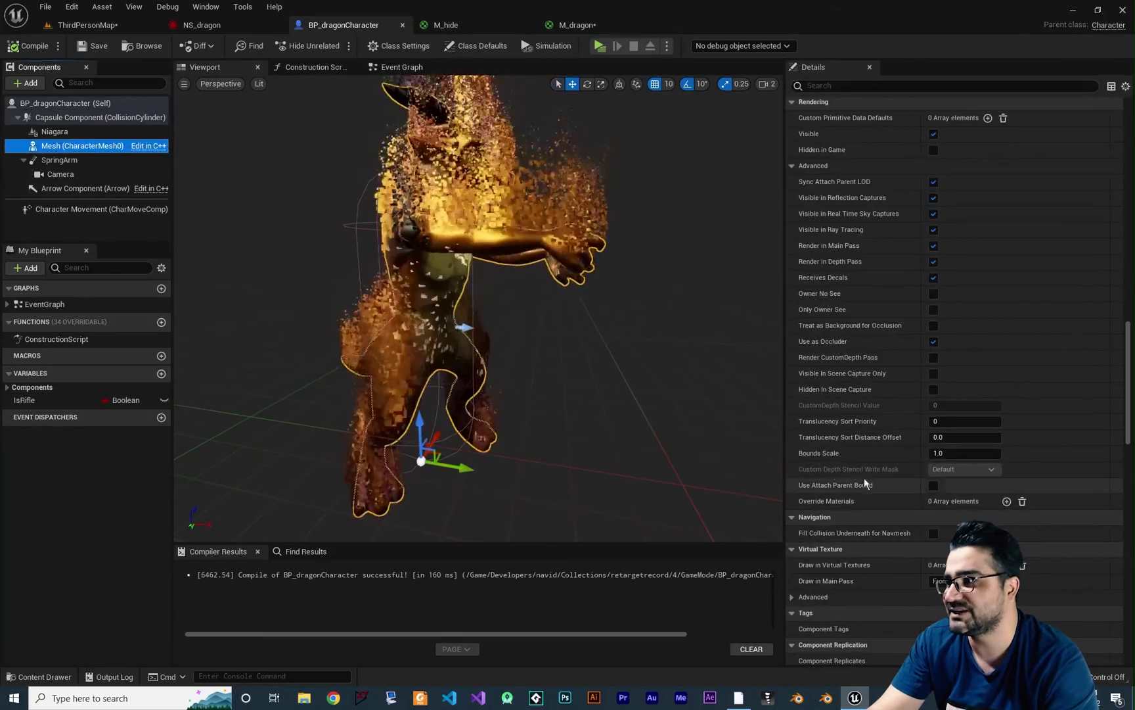
{"action": "scroll", "coordinate": [854, 383], "scroll_direction": "up", "scroll_amount": 3}
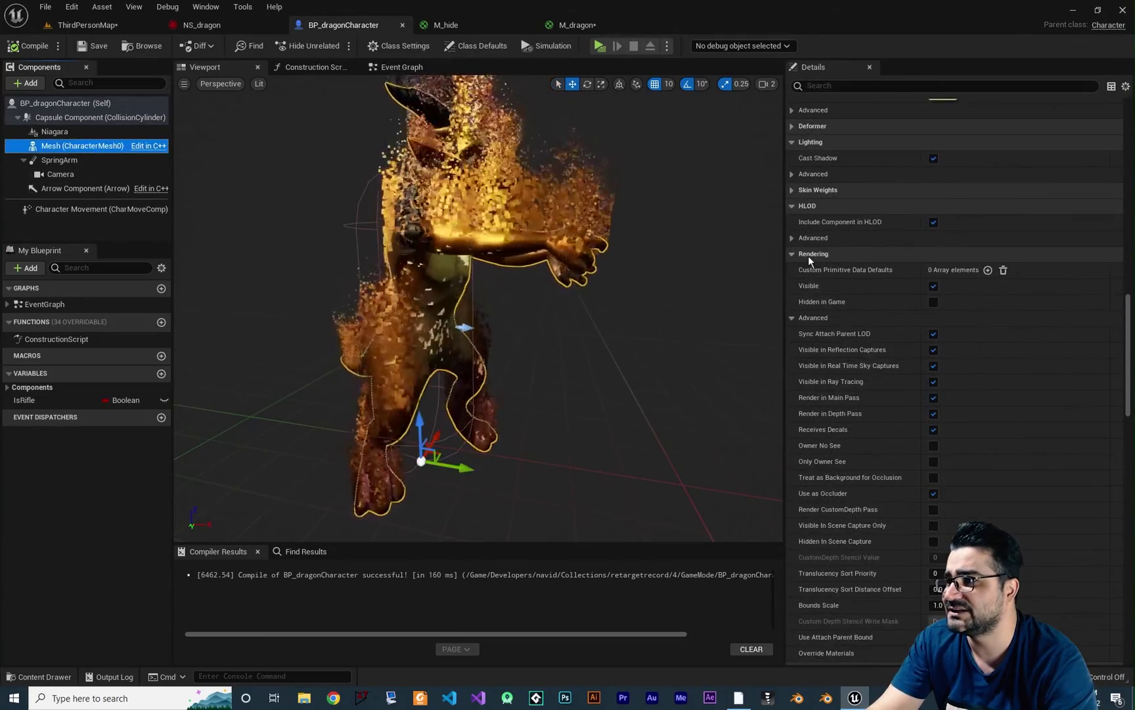
{"action": "scroll", "coordinate": [868, 473], "scroll_direction": "down", "scroll_amount": 3}
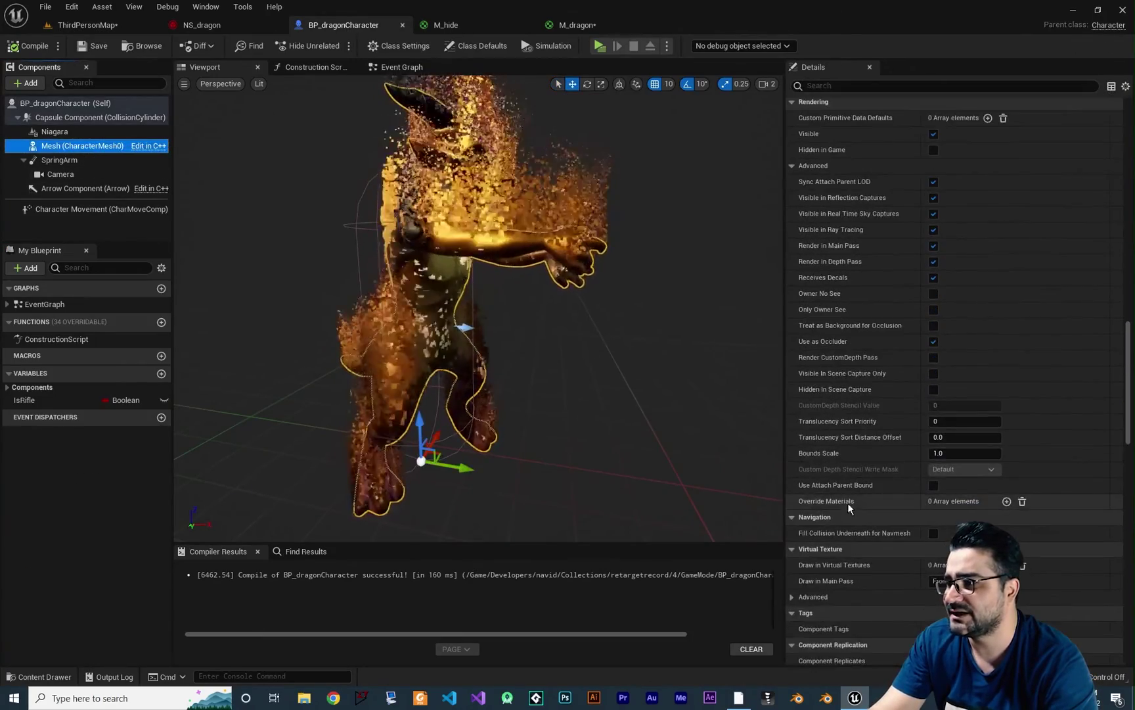
{"action": "left_click", "coordinate": [1007, 502]}
{"action": "left_click", "coordinate": [1003, 519]}
{"action": "type", "text": "hide"}
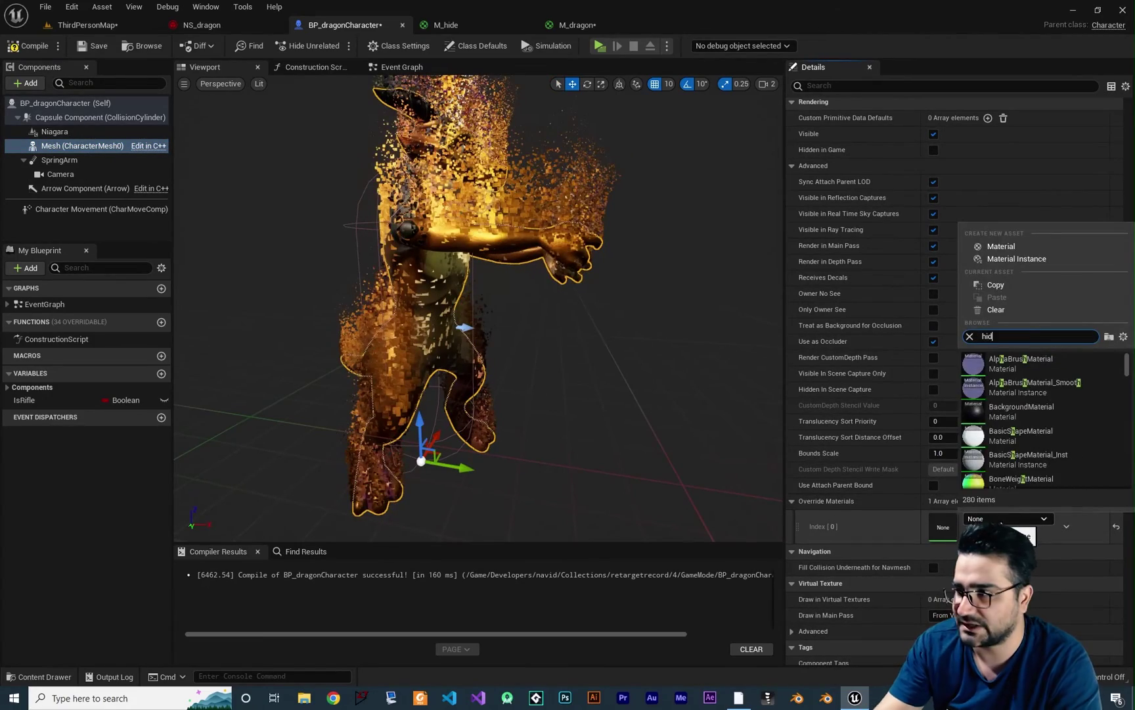
{"action": "left_click", "coordinate": [1013, 361]}
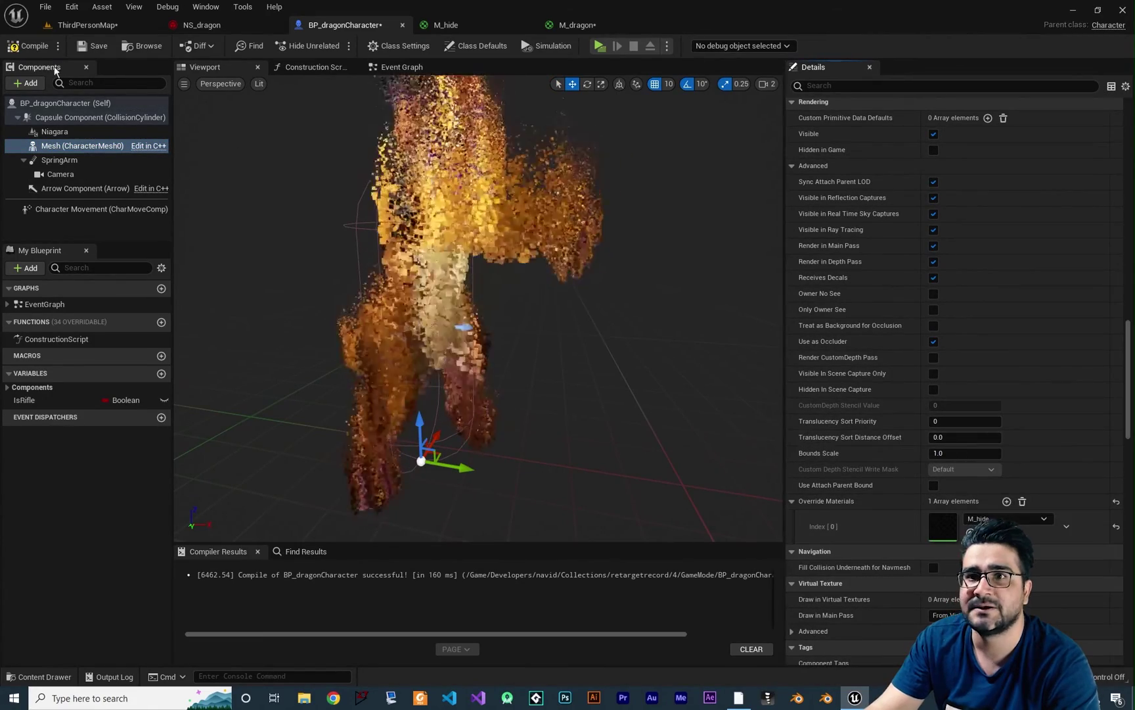
{"action": "left_click", "coordinate": [33, 48]}
Run the ThirdPersonMap preview to check the dragon's particles with its mesh hidden, and stop it.
{"action": "left_click", "coordinate": [106, 26]}
{"action": "left_click", "coordinate": [251, 47]}
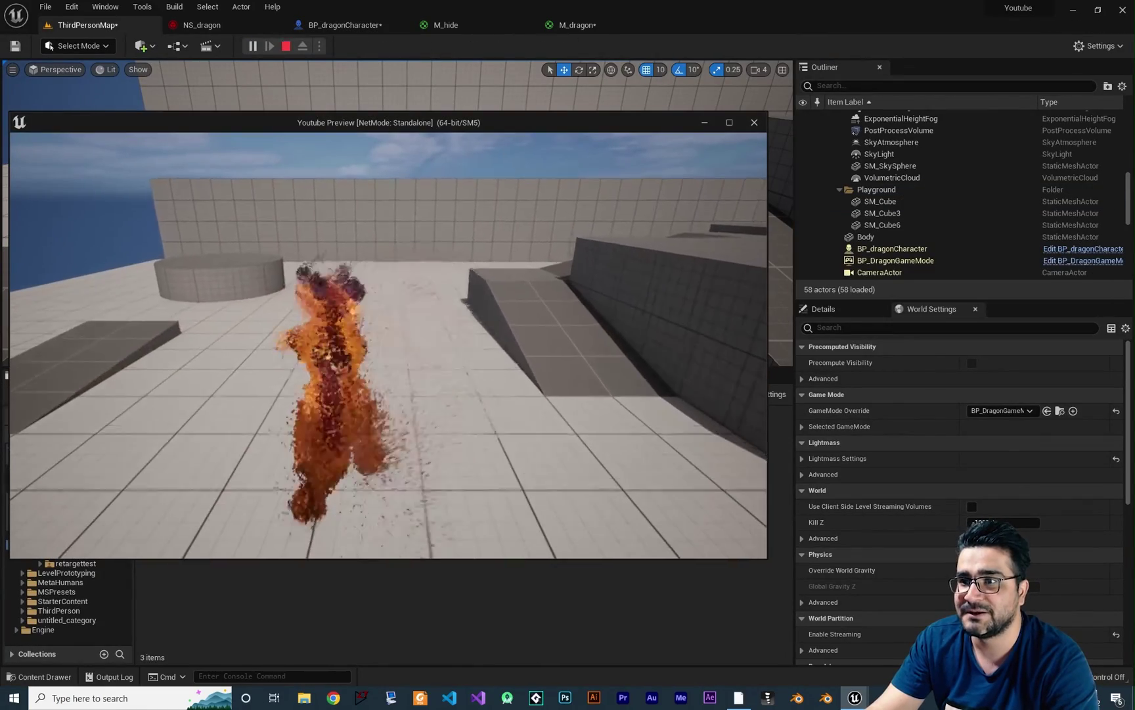
{"action": "key", "text": "Escape"}
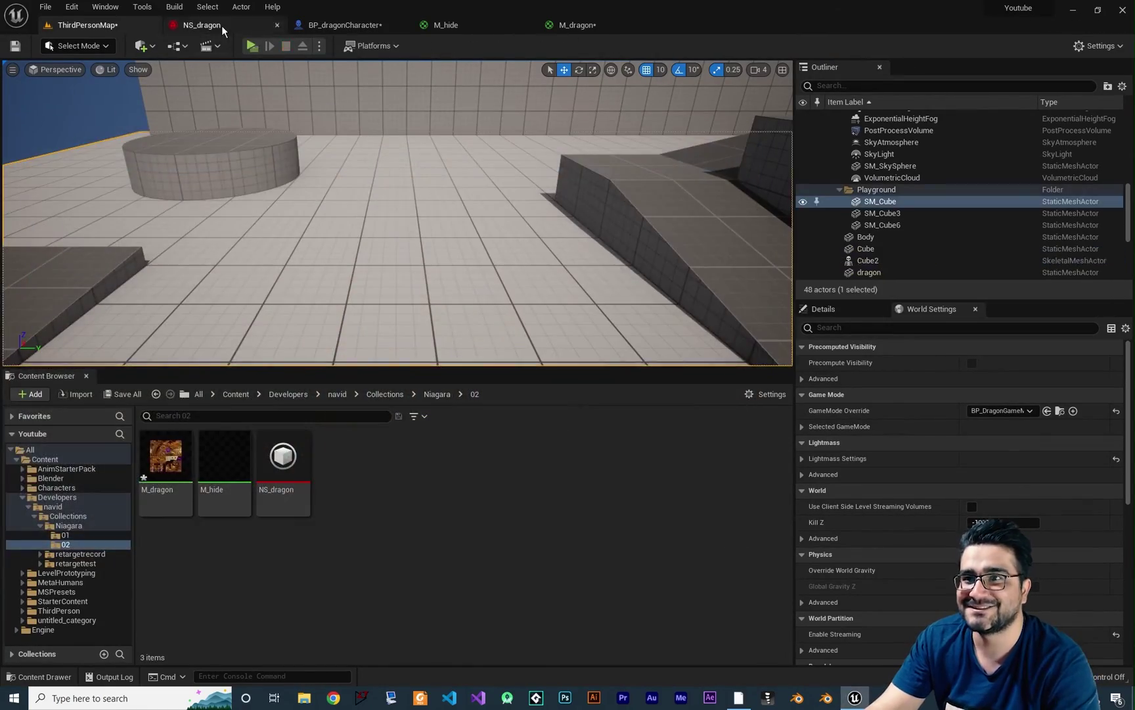
Try a Spawn Rate of 10000 on the Empty emitter in NS_dragon.
{"action": "left_click", "coordinate": [222, 26]}
{"action": "left_click", "coordinate": [460, 273]}
{"action": "left_click", "coordinate": [862, 153]}
{"action": "type", "text": "100000.0"}
{"action": "key", "text": "Return"}
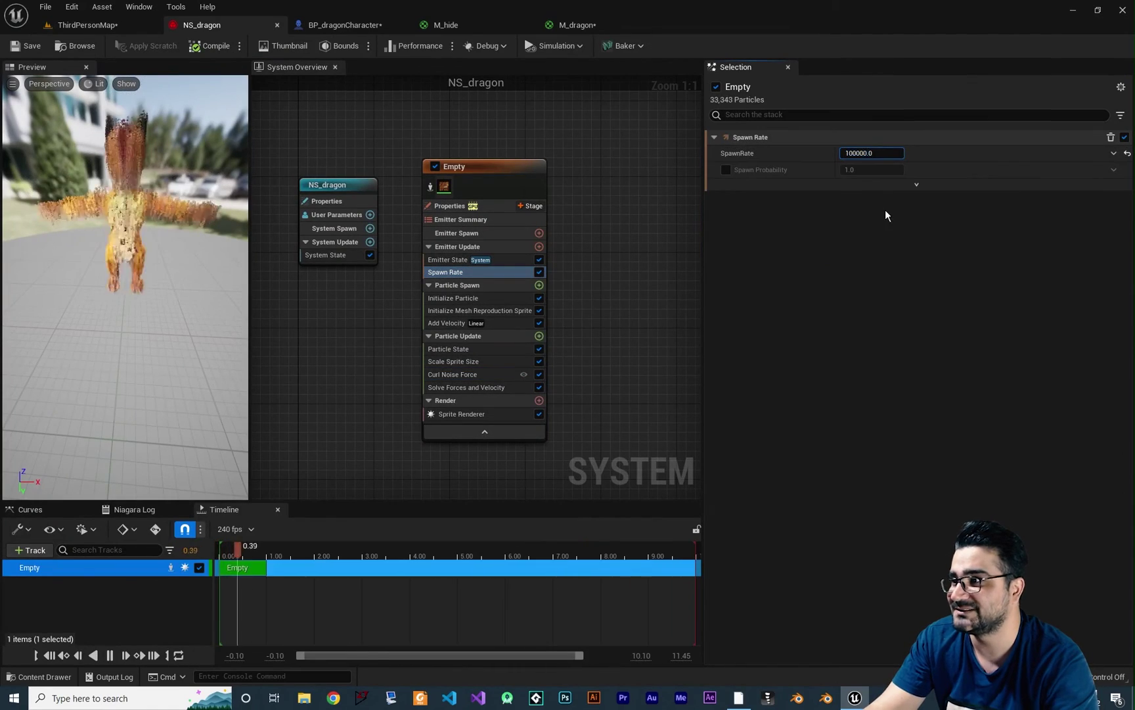
Run the ThirdPersonMap preview again to check the dragon with the changed particle spawn rate, and stop it.
{"action": "left_click", "coordinate": [88, 25]}
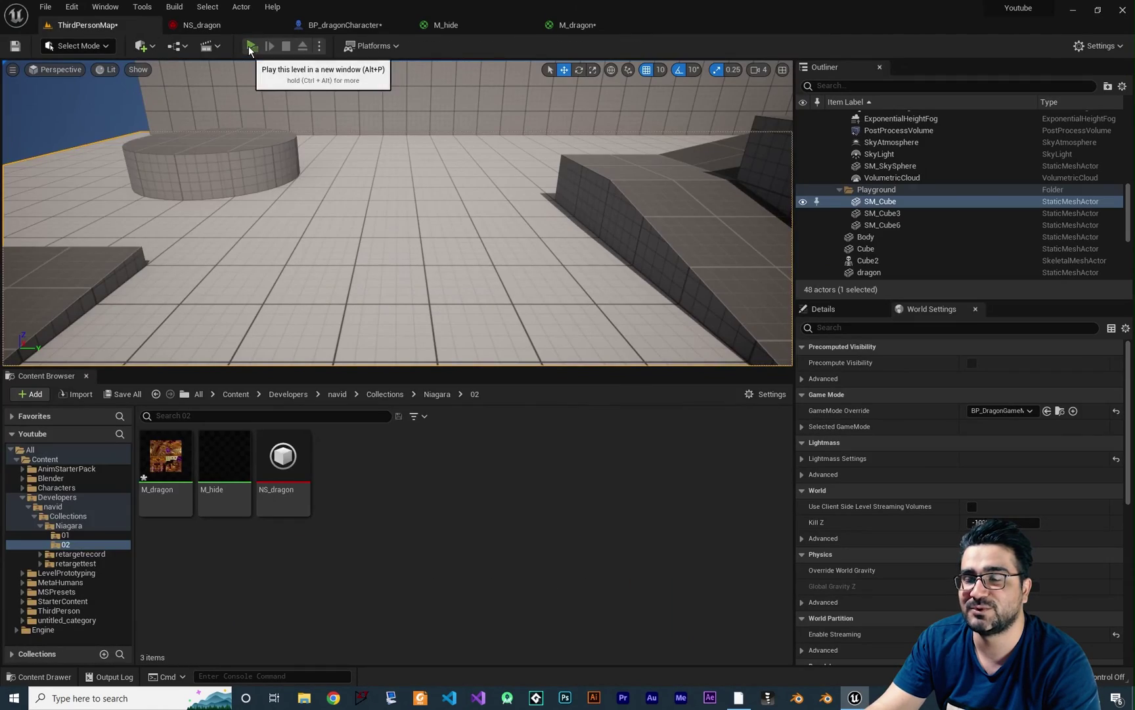
{"action": "left_click", "coordinate": [251, 45]}
{"action": "key", "text": "Escape"}
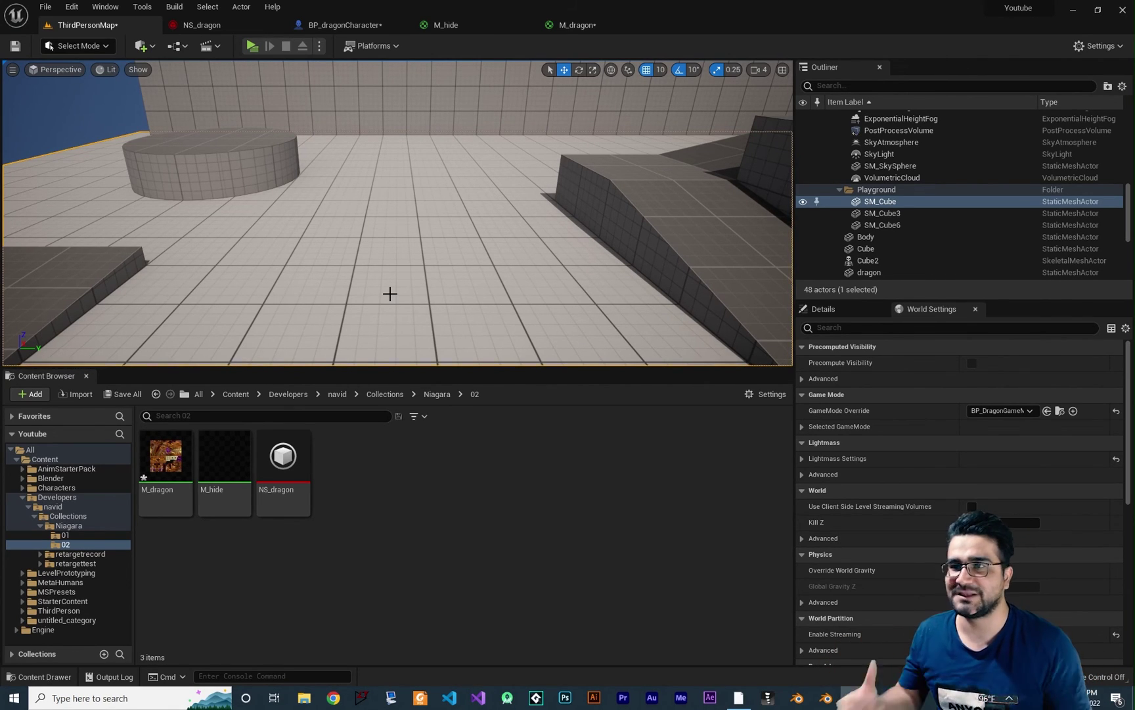
Set the Spawn Rate of the Empty emitter in NS_dragon to 100000.
{"action": "left_click", "coordinate": [200, 25]}
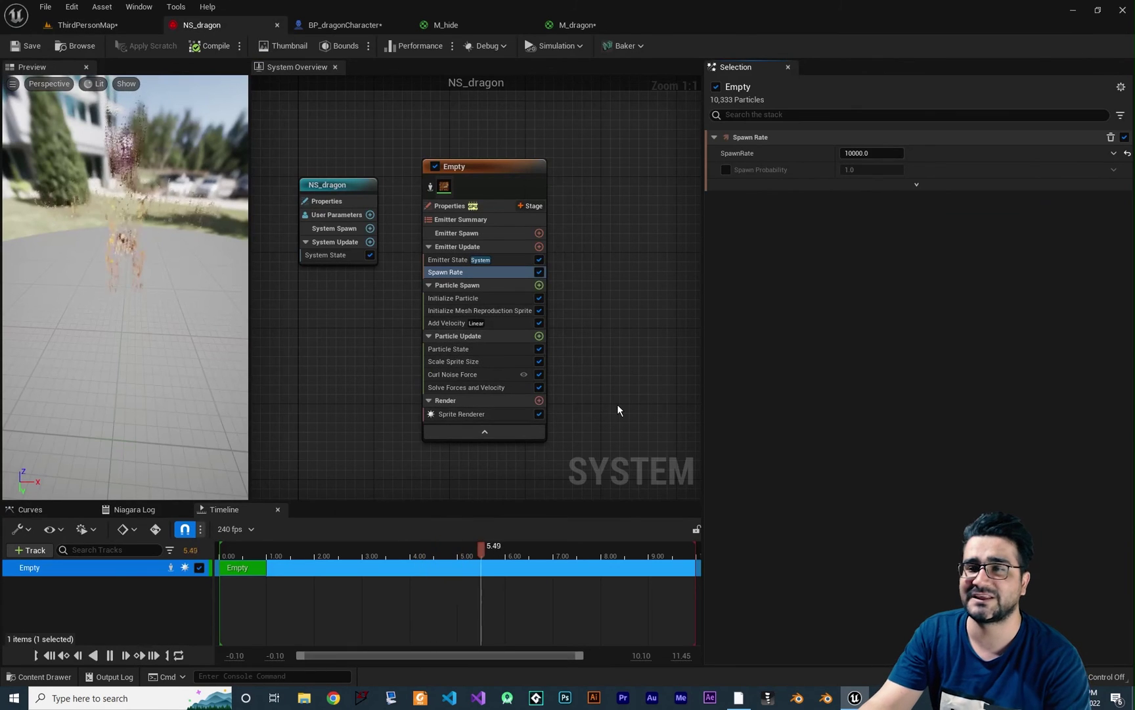
{"action": "left_click", "coordinate": [858, 154]}
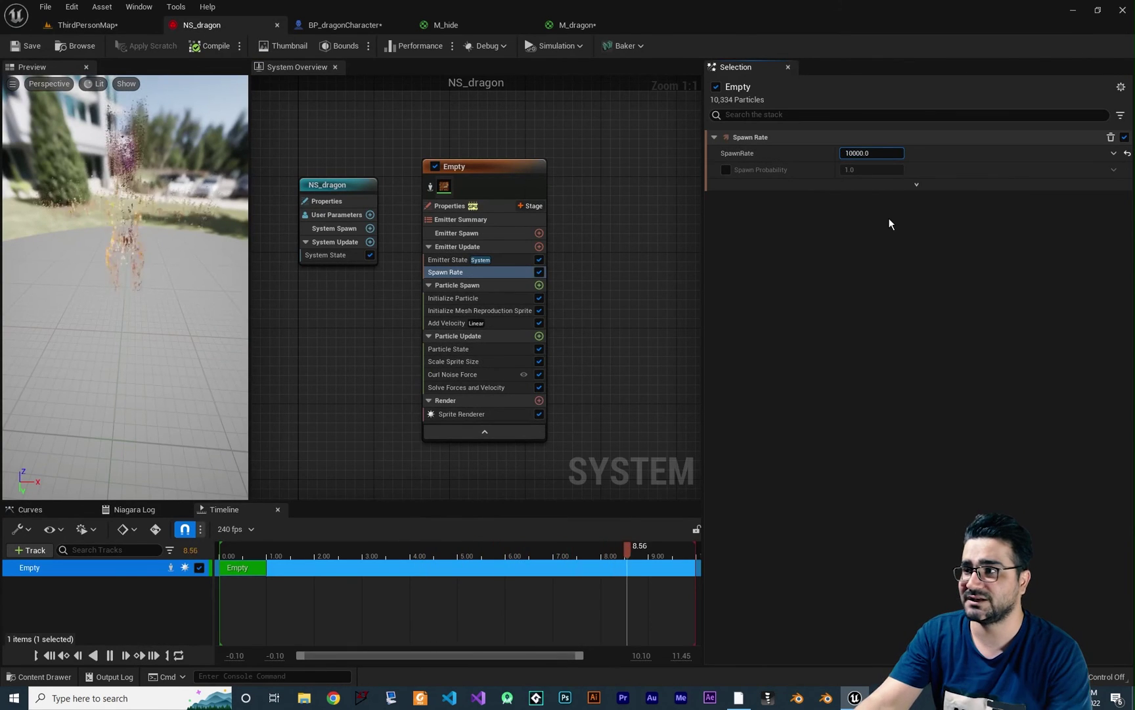
{"action": "type", "text": "0"}
{"action": "key", "text": "Return"}
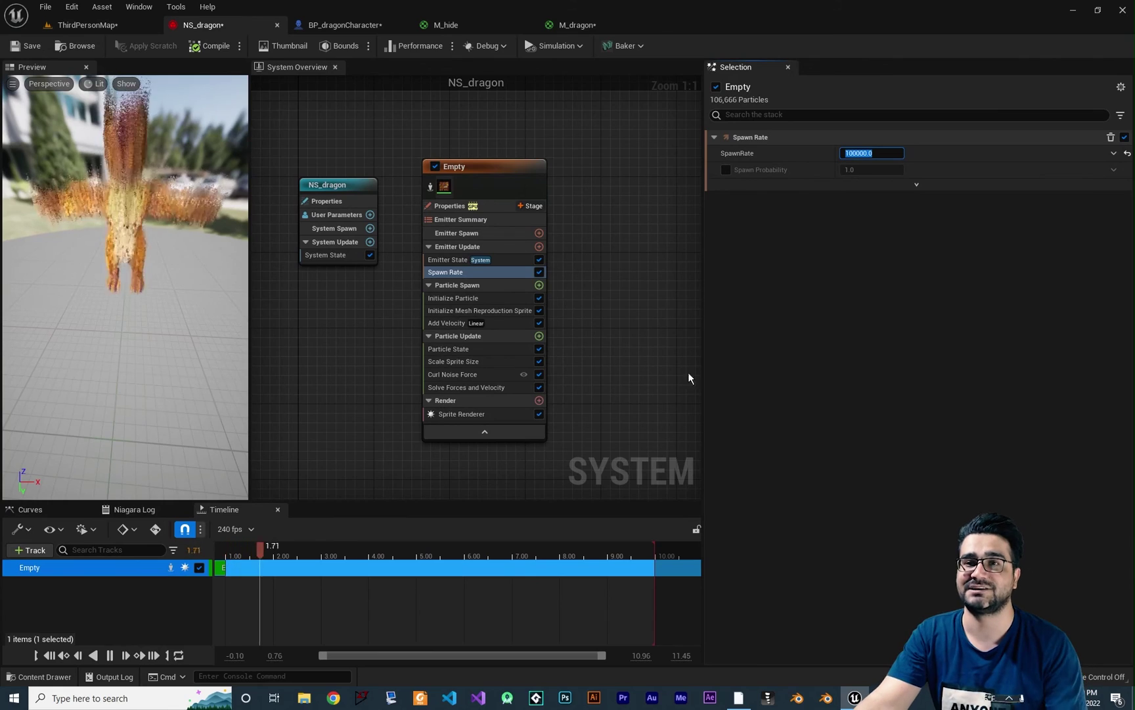